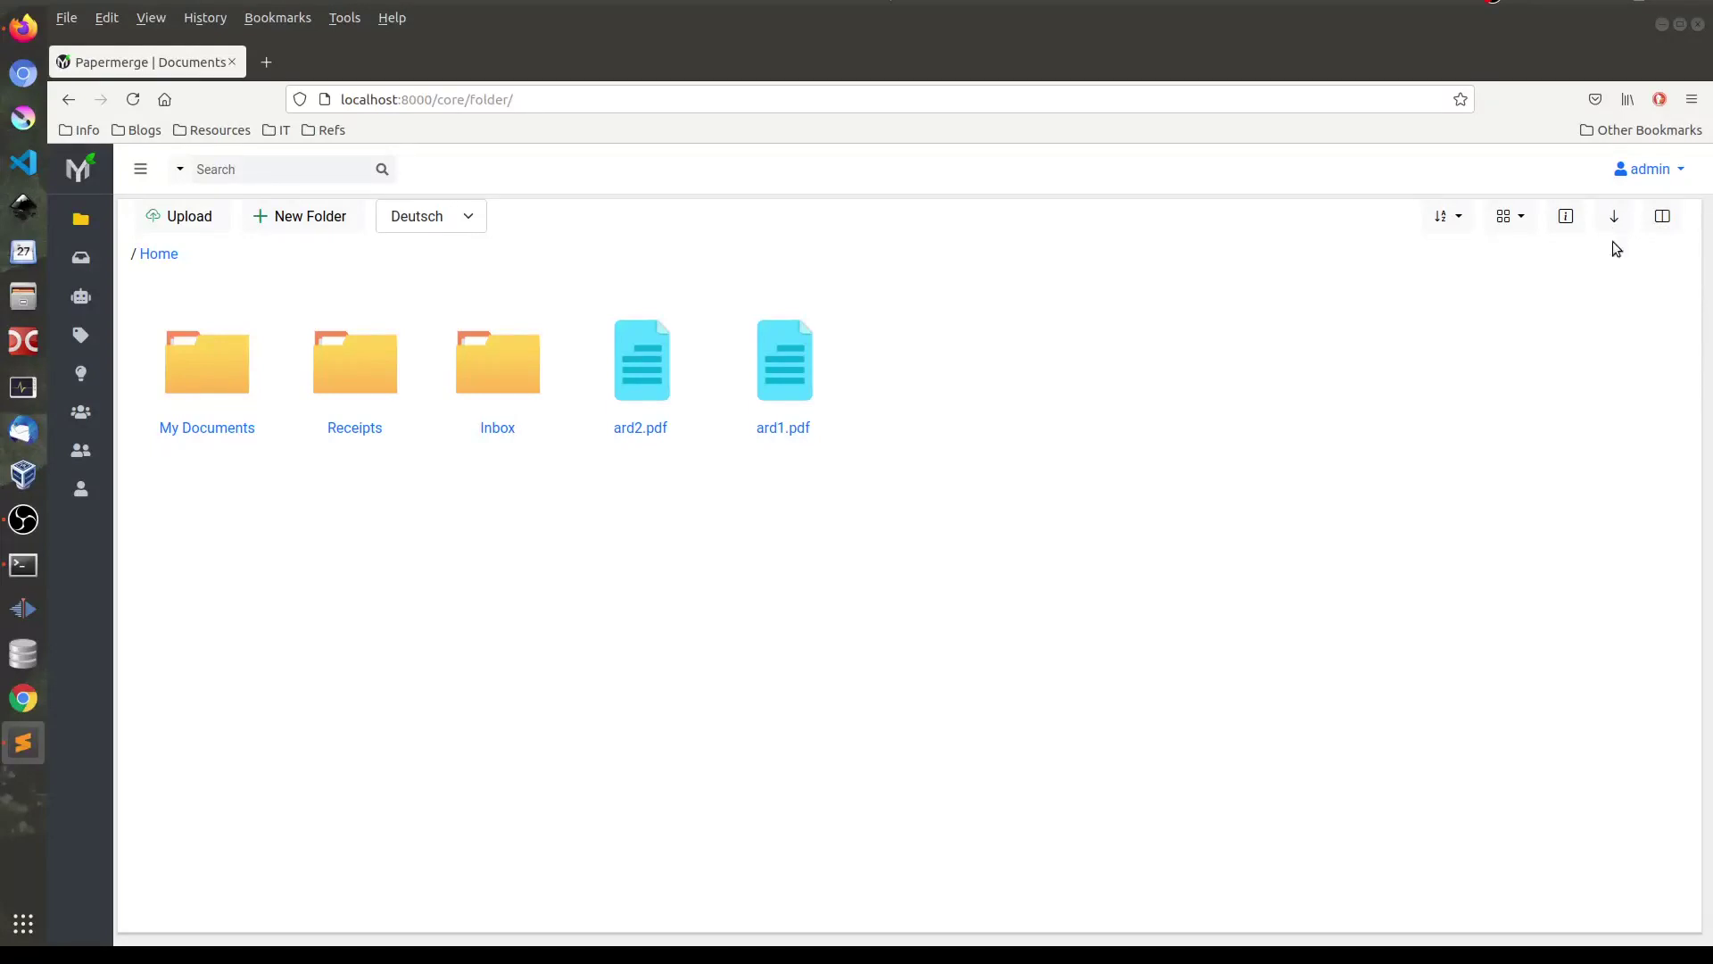
# - Split into two panels with Inbox on the left and Receipts › Groceries on the right
pyautogui.click(1664, 217)
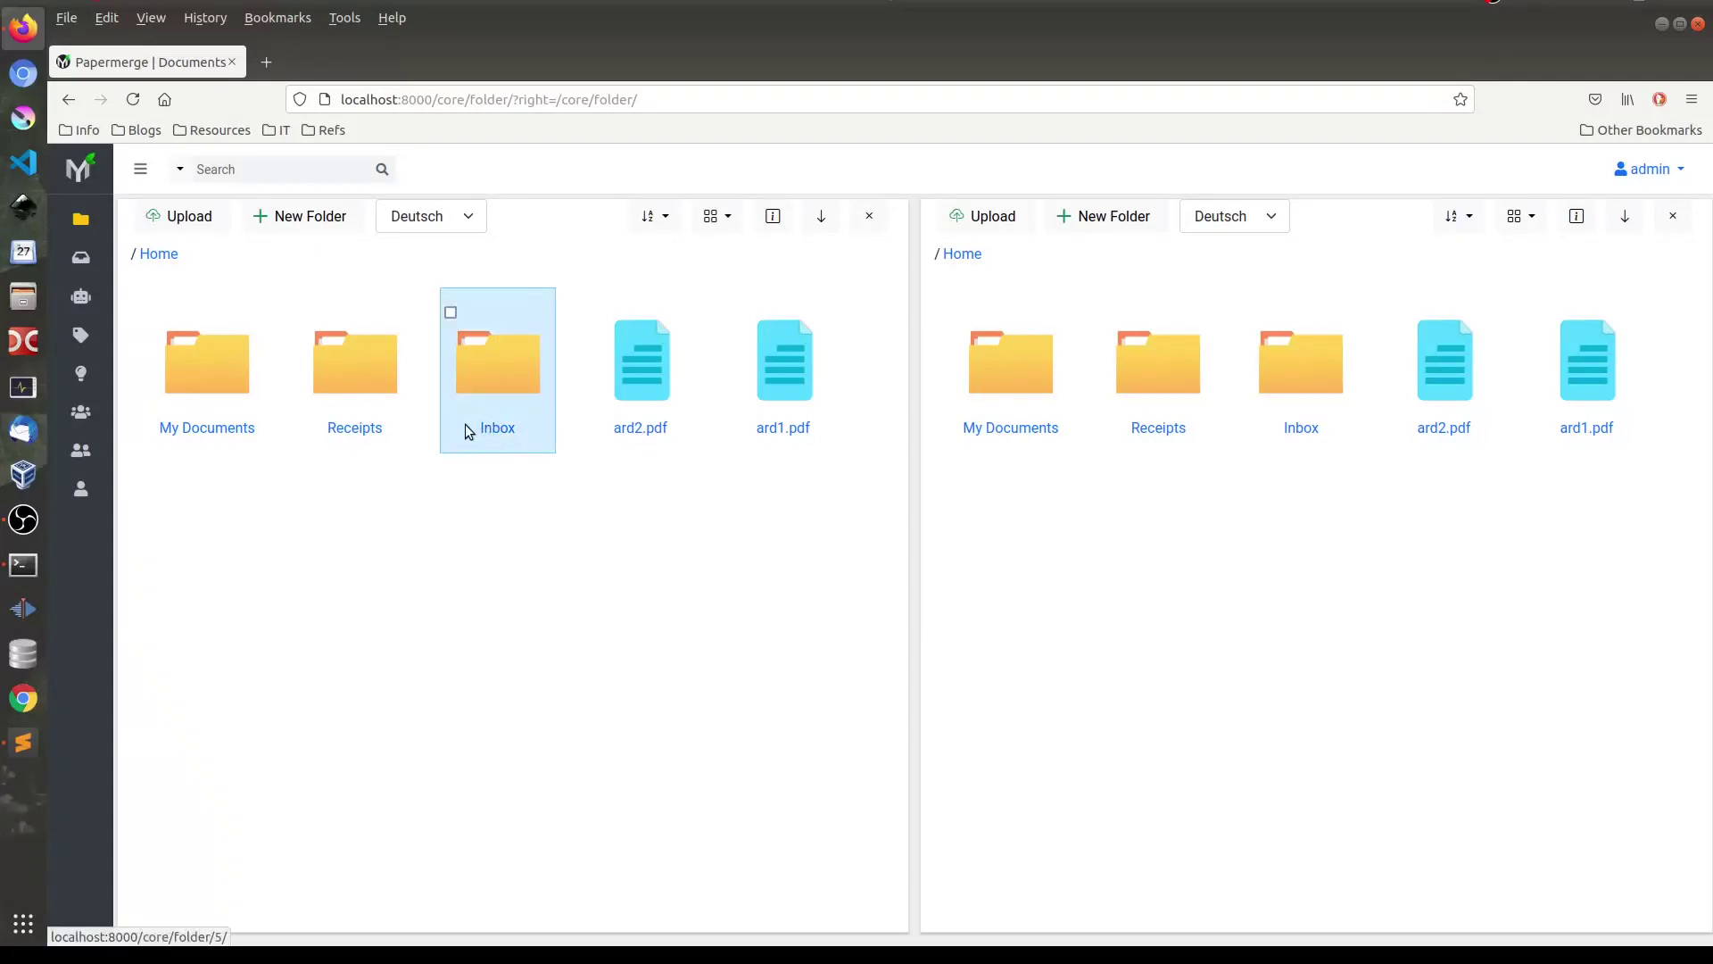
pyautogui.click(489, 429)
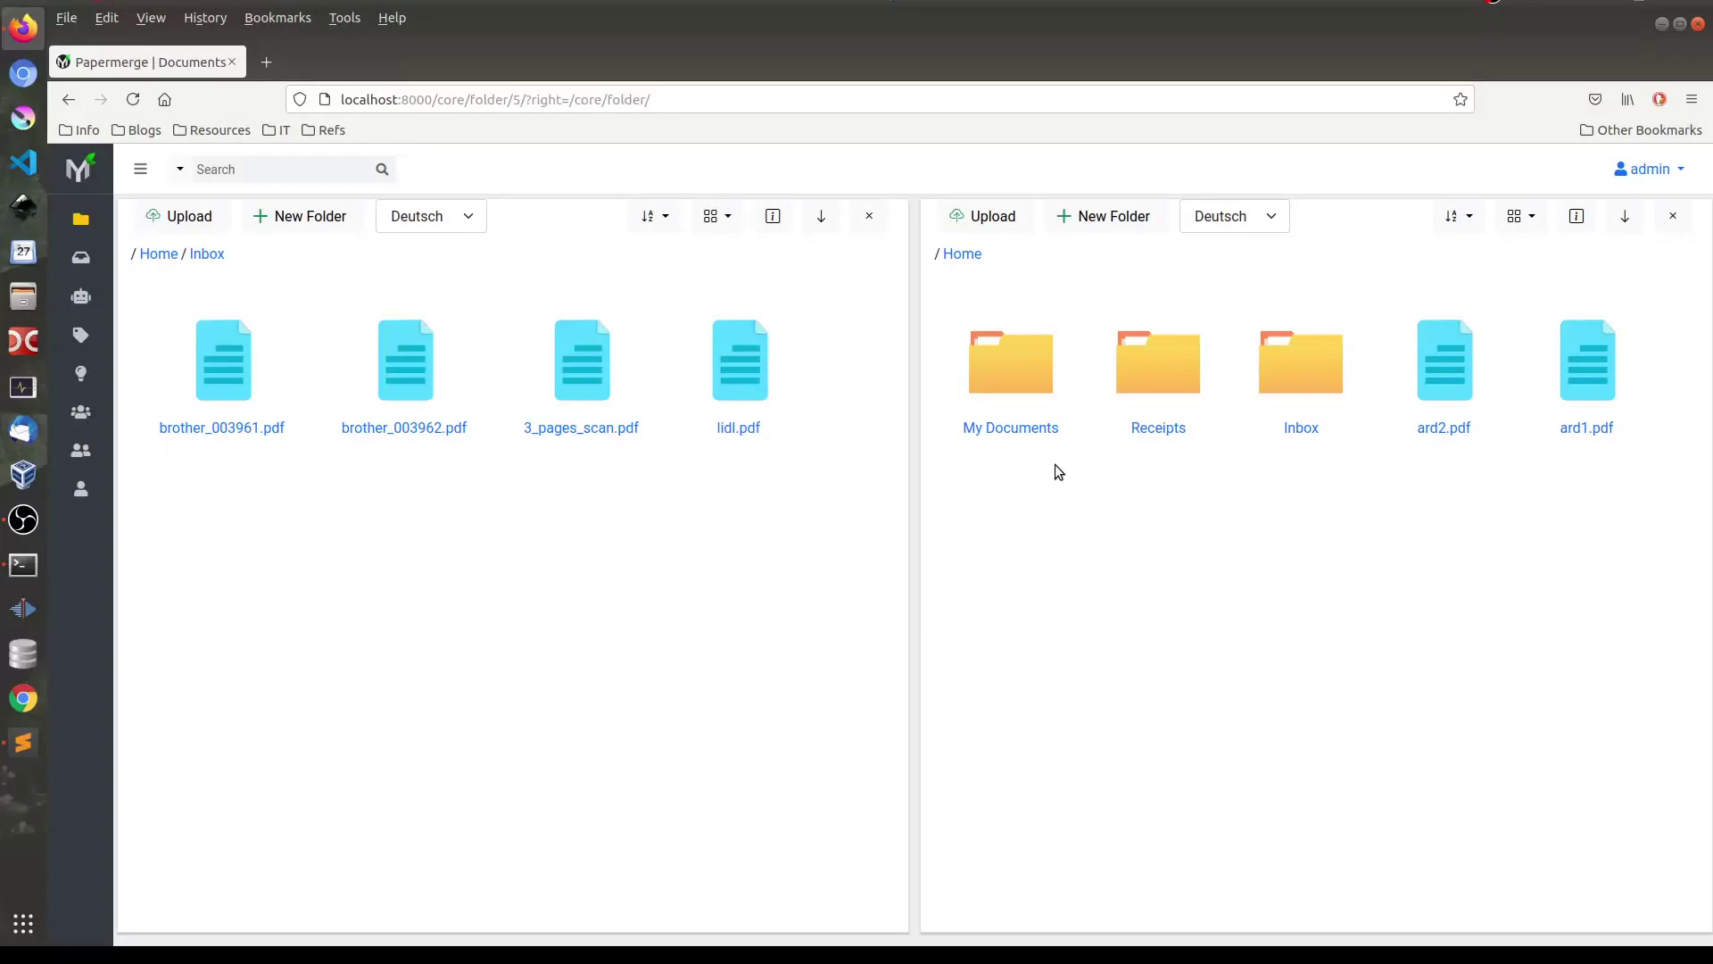
pyautogui.click(1152, 430)
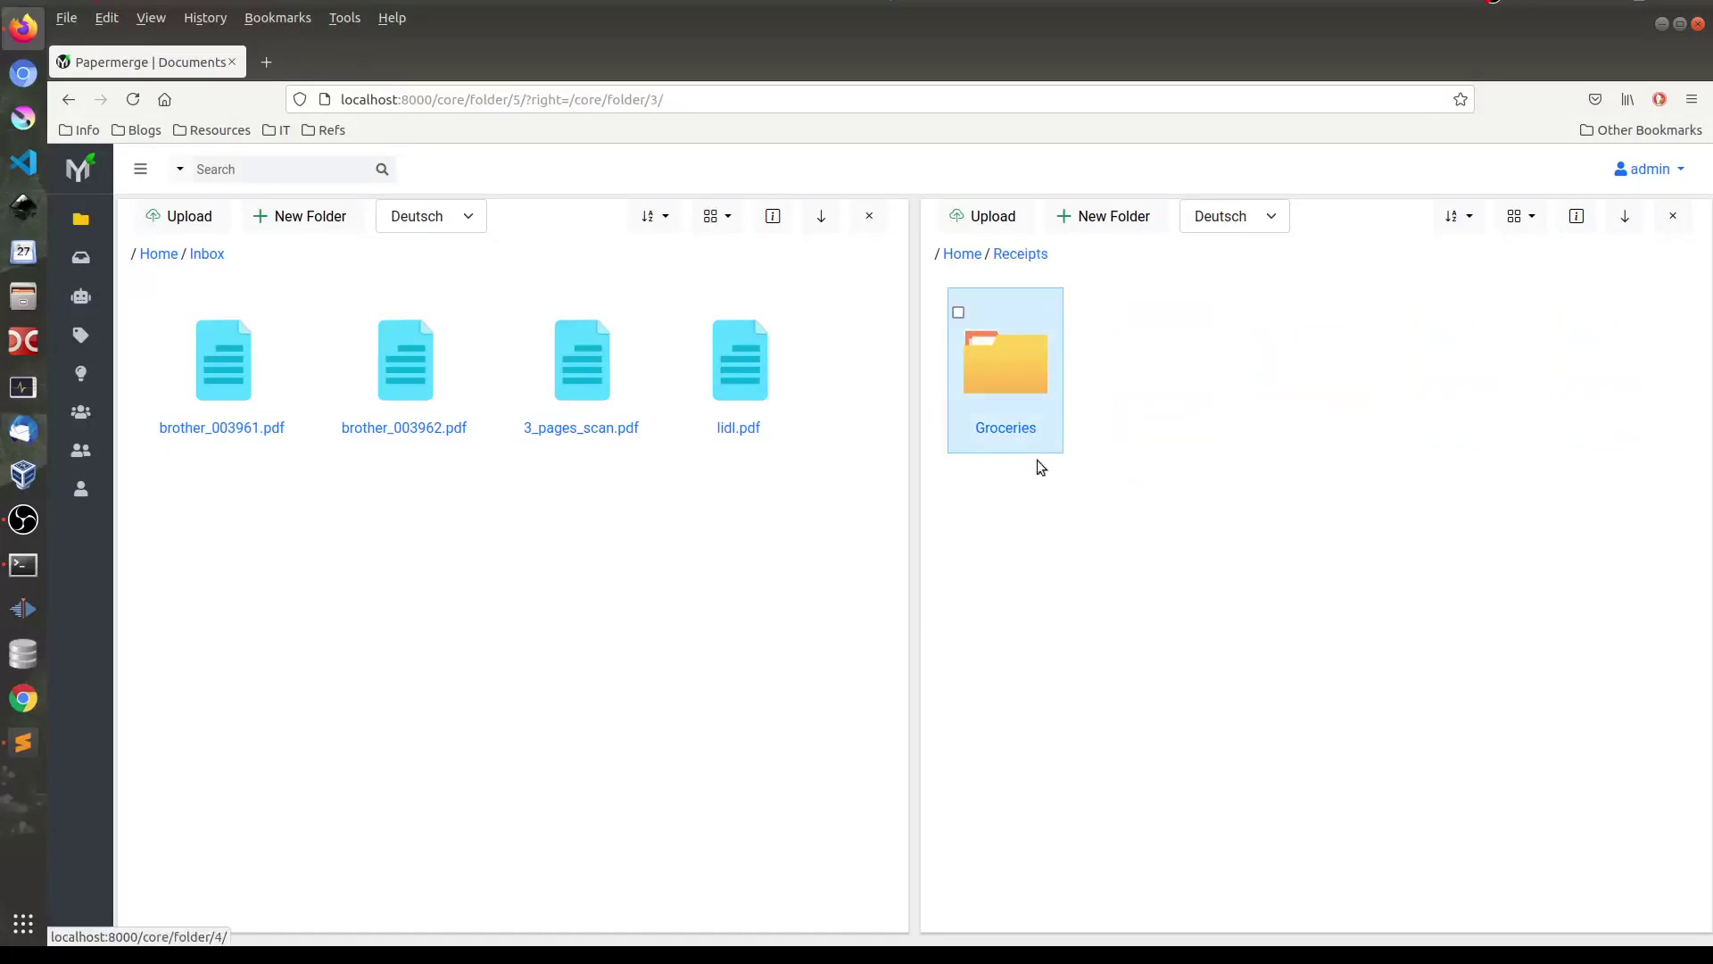
pyautogui.click(1038, 458)
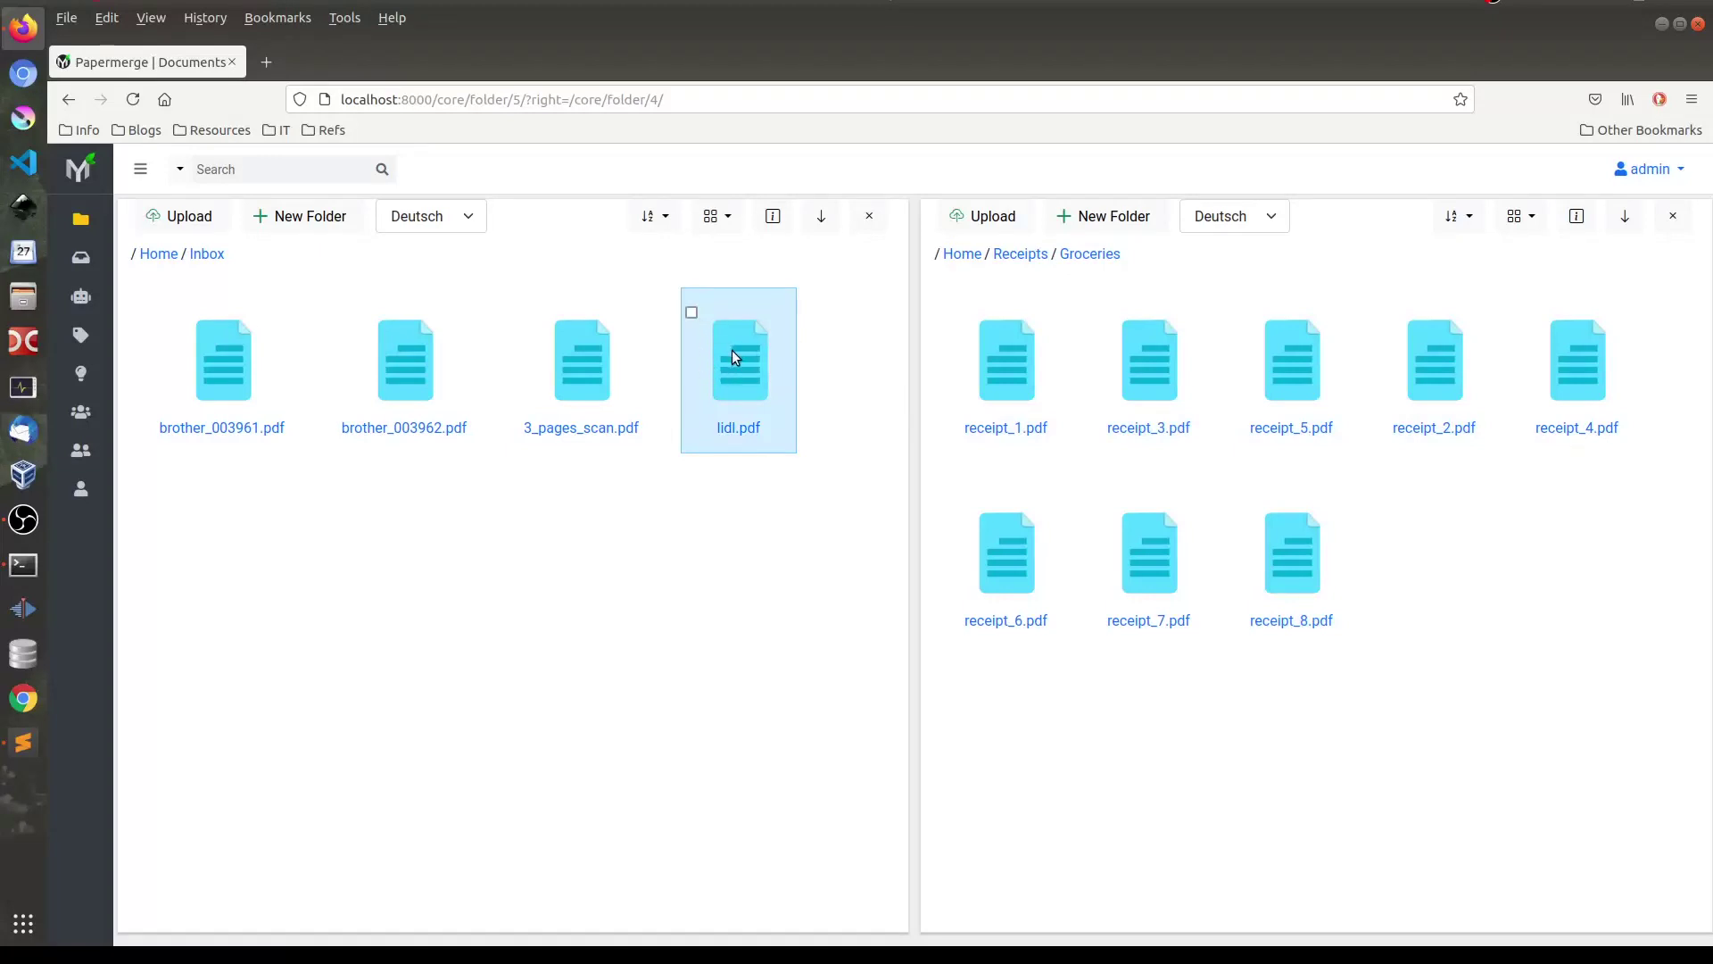
pyautogui.moveTo(732, 352); pyautogui.dragTo(1255, 351)
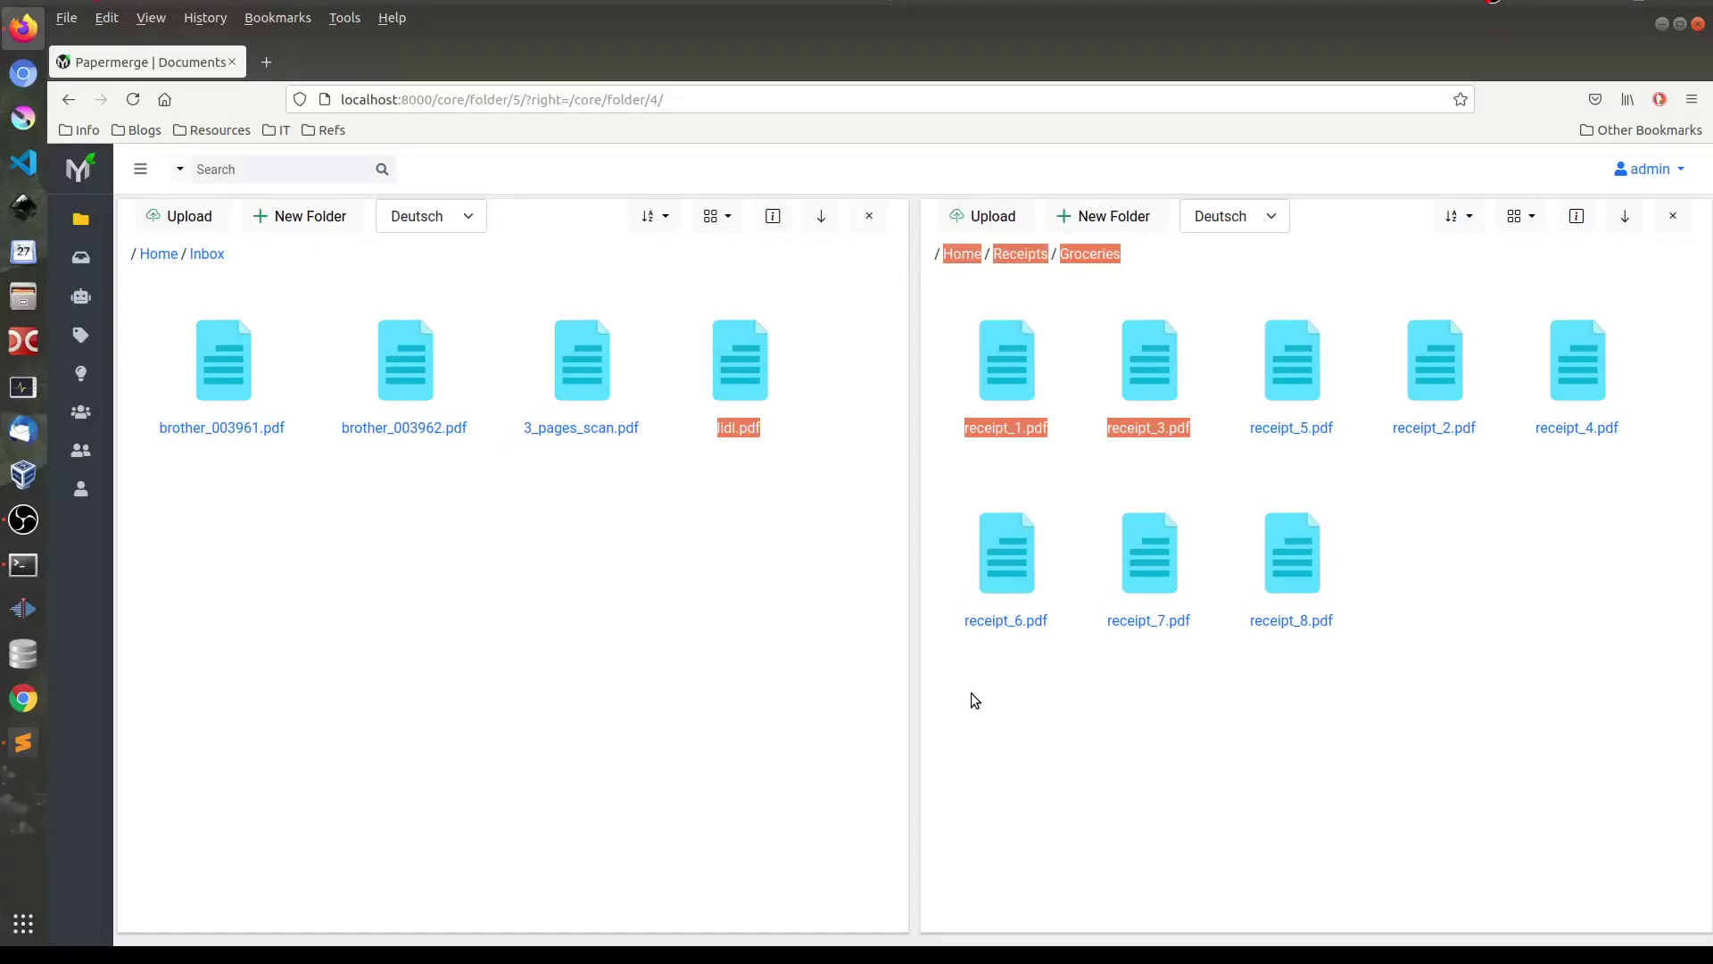
pyautogui.click(881, 557)
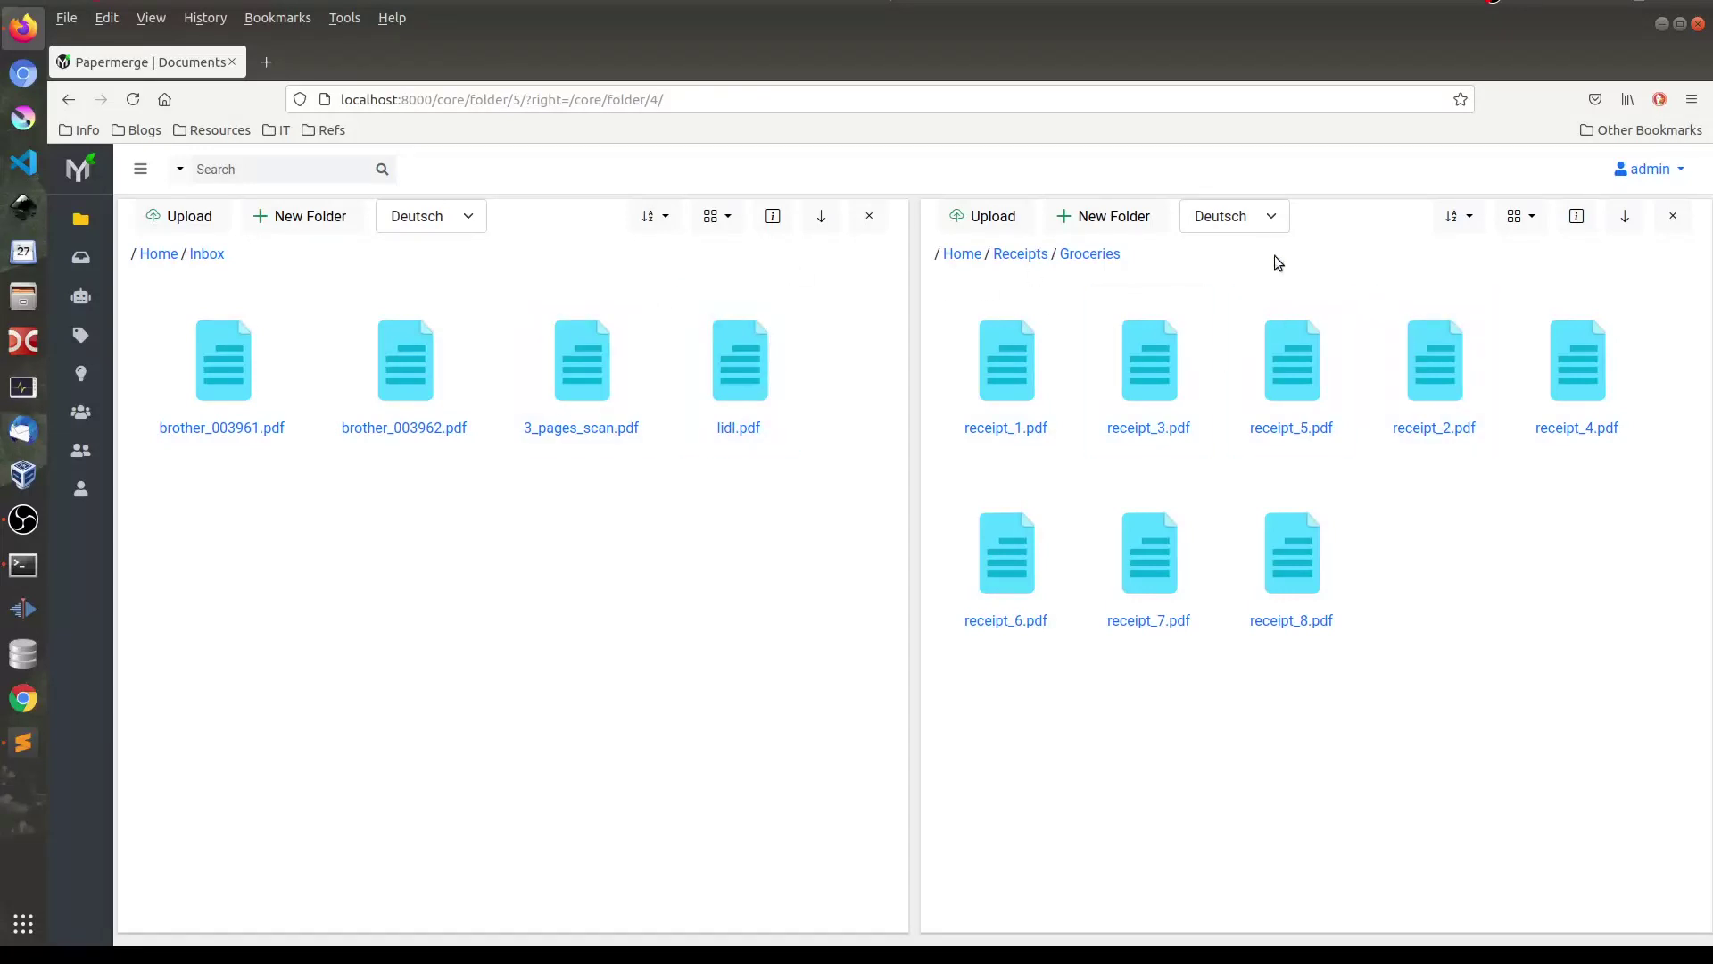
pyautogui.click(870, 218)
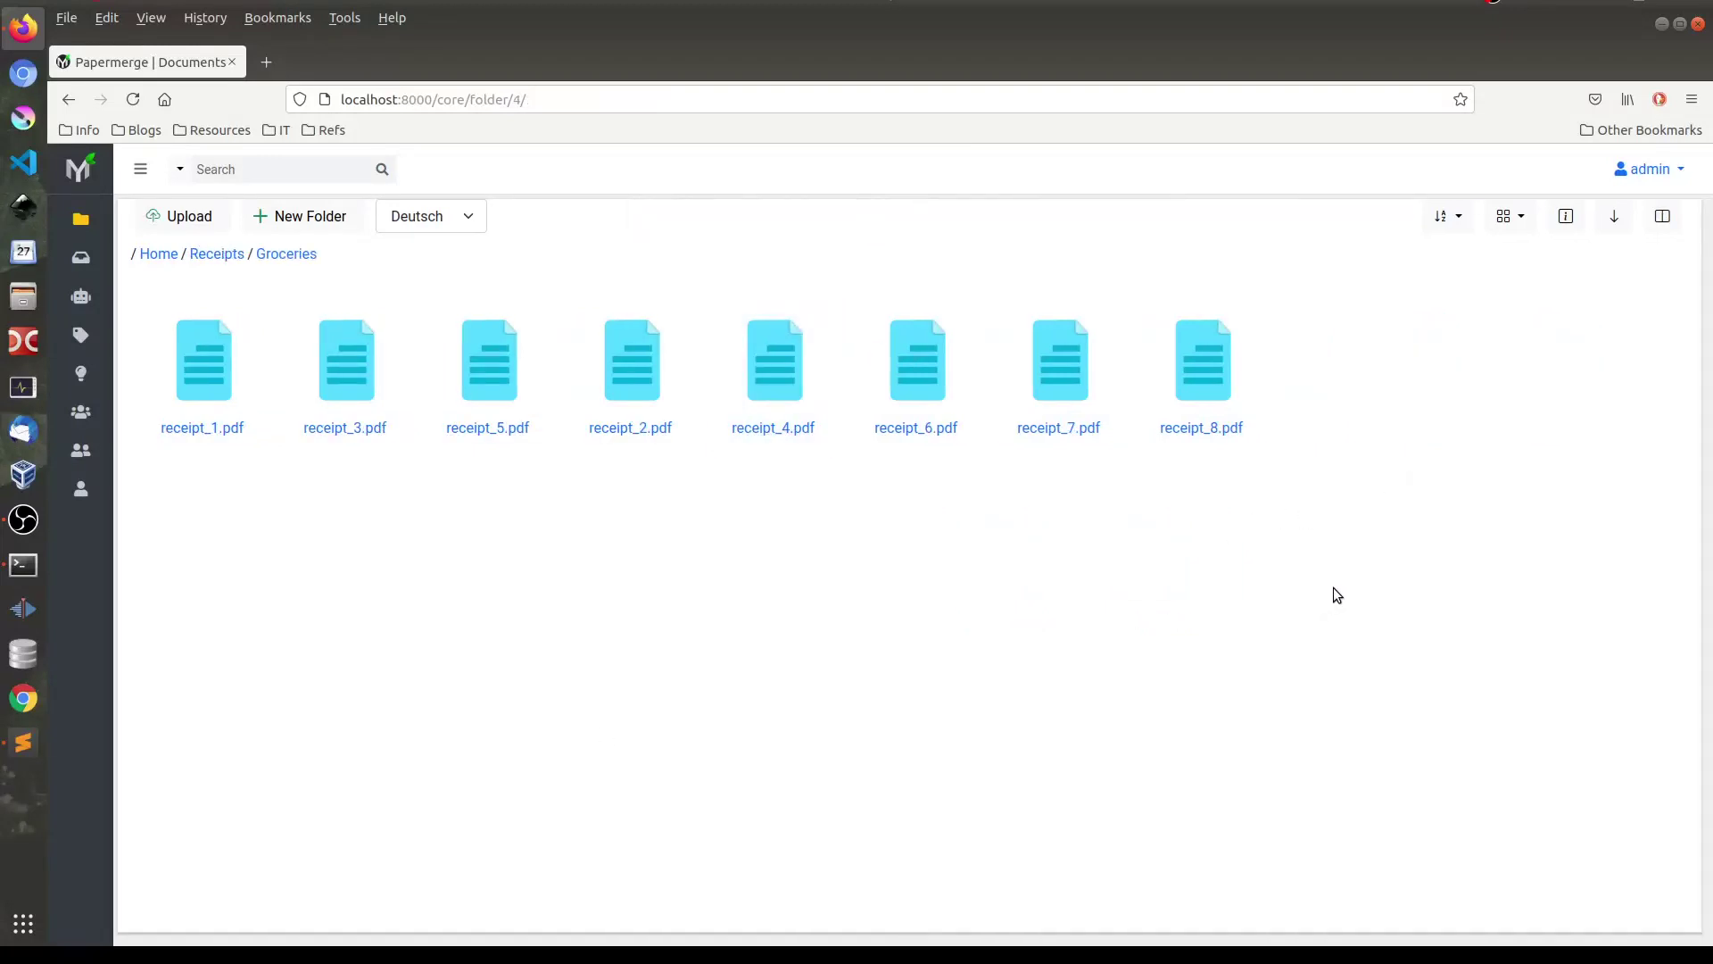
pyautogui.click(1663, 220)
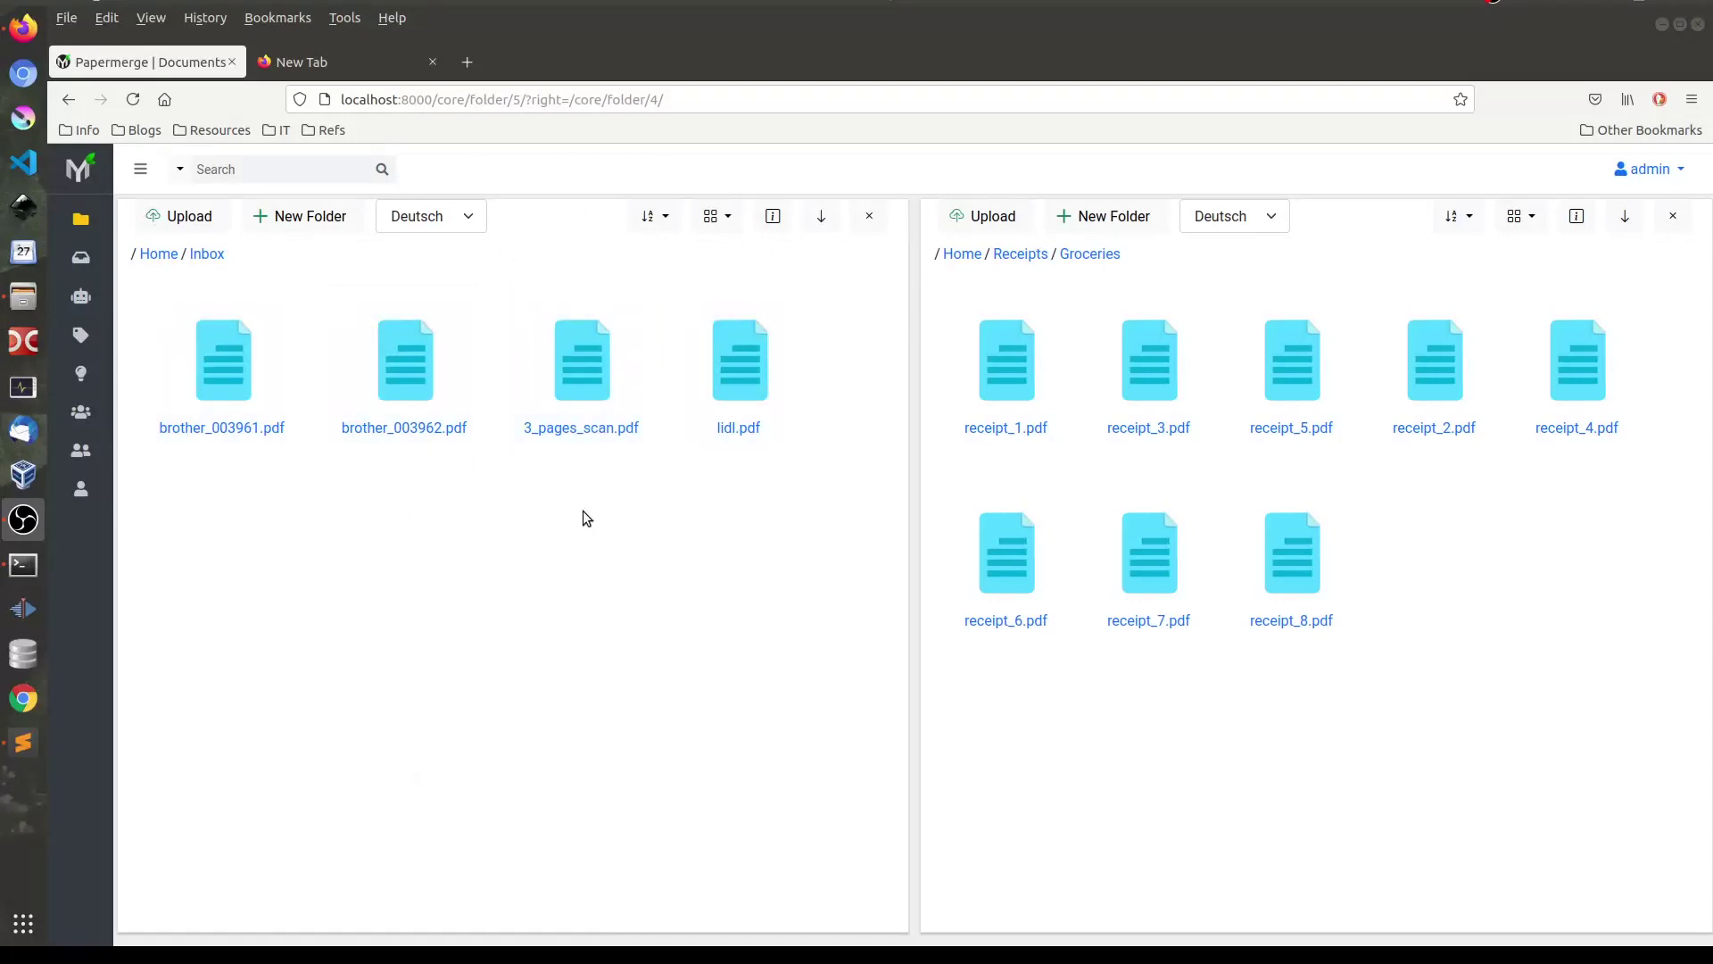
pyautogui.click(597, 446)
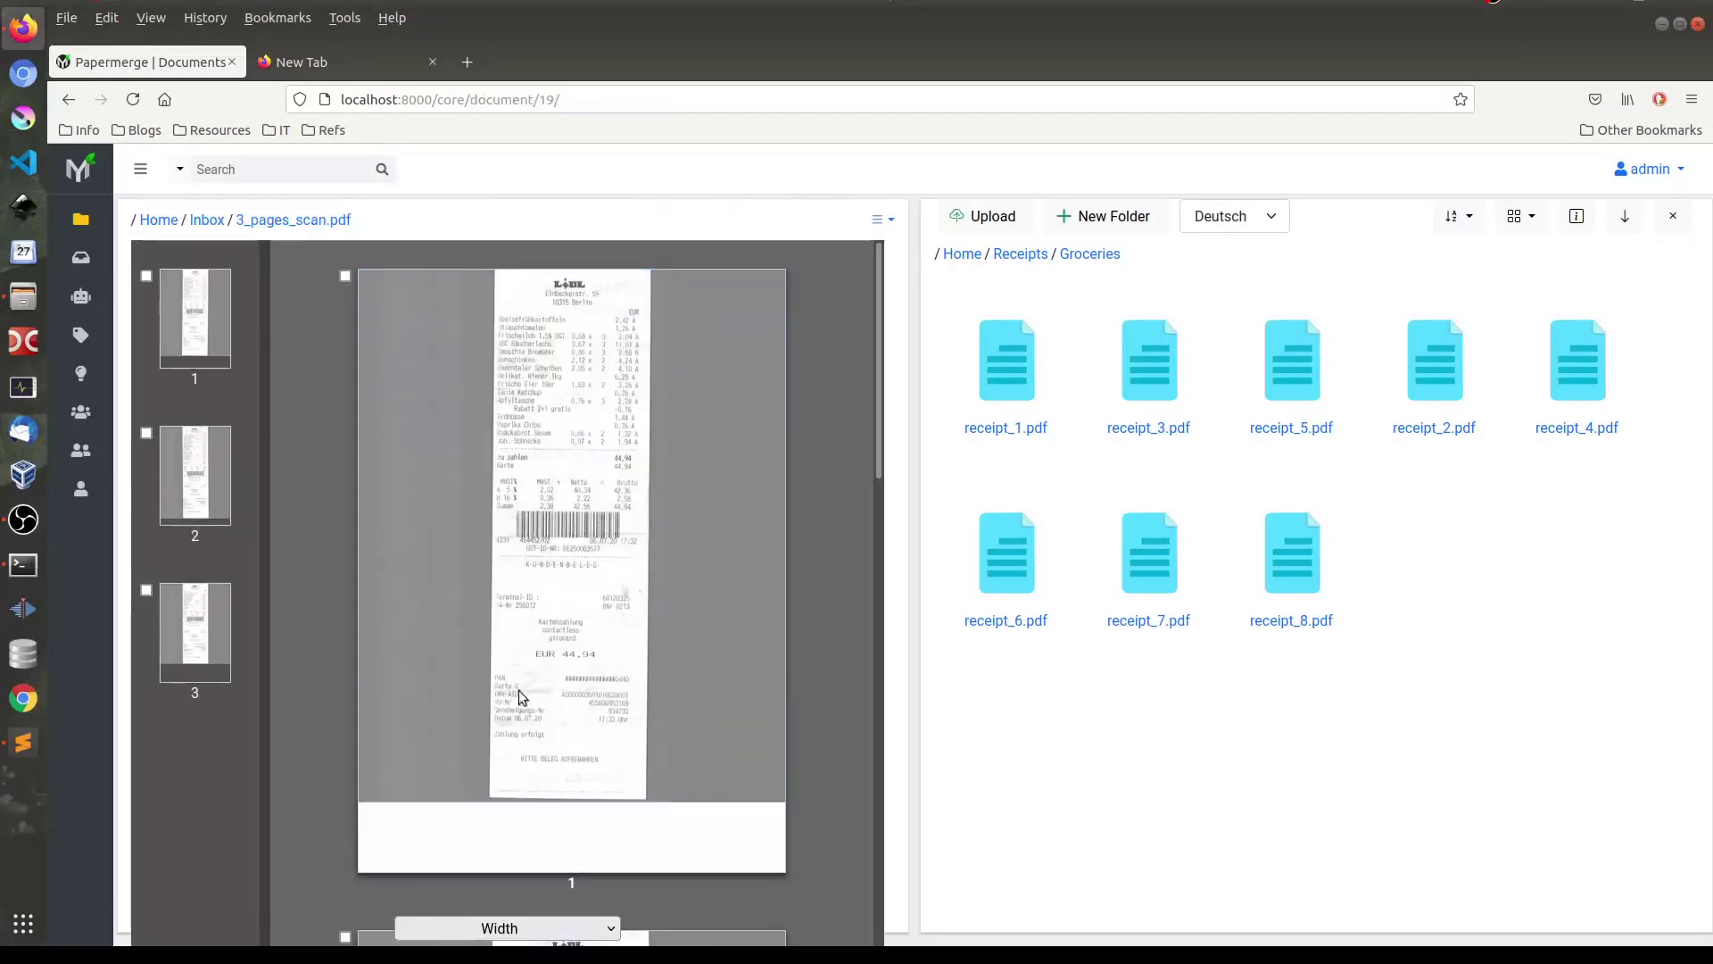
pyautogui.click(205, 220)
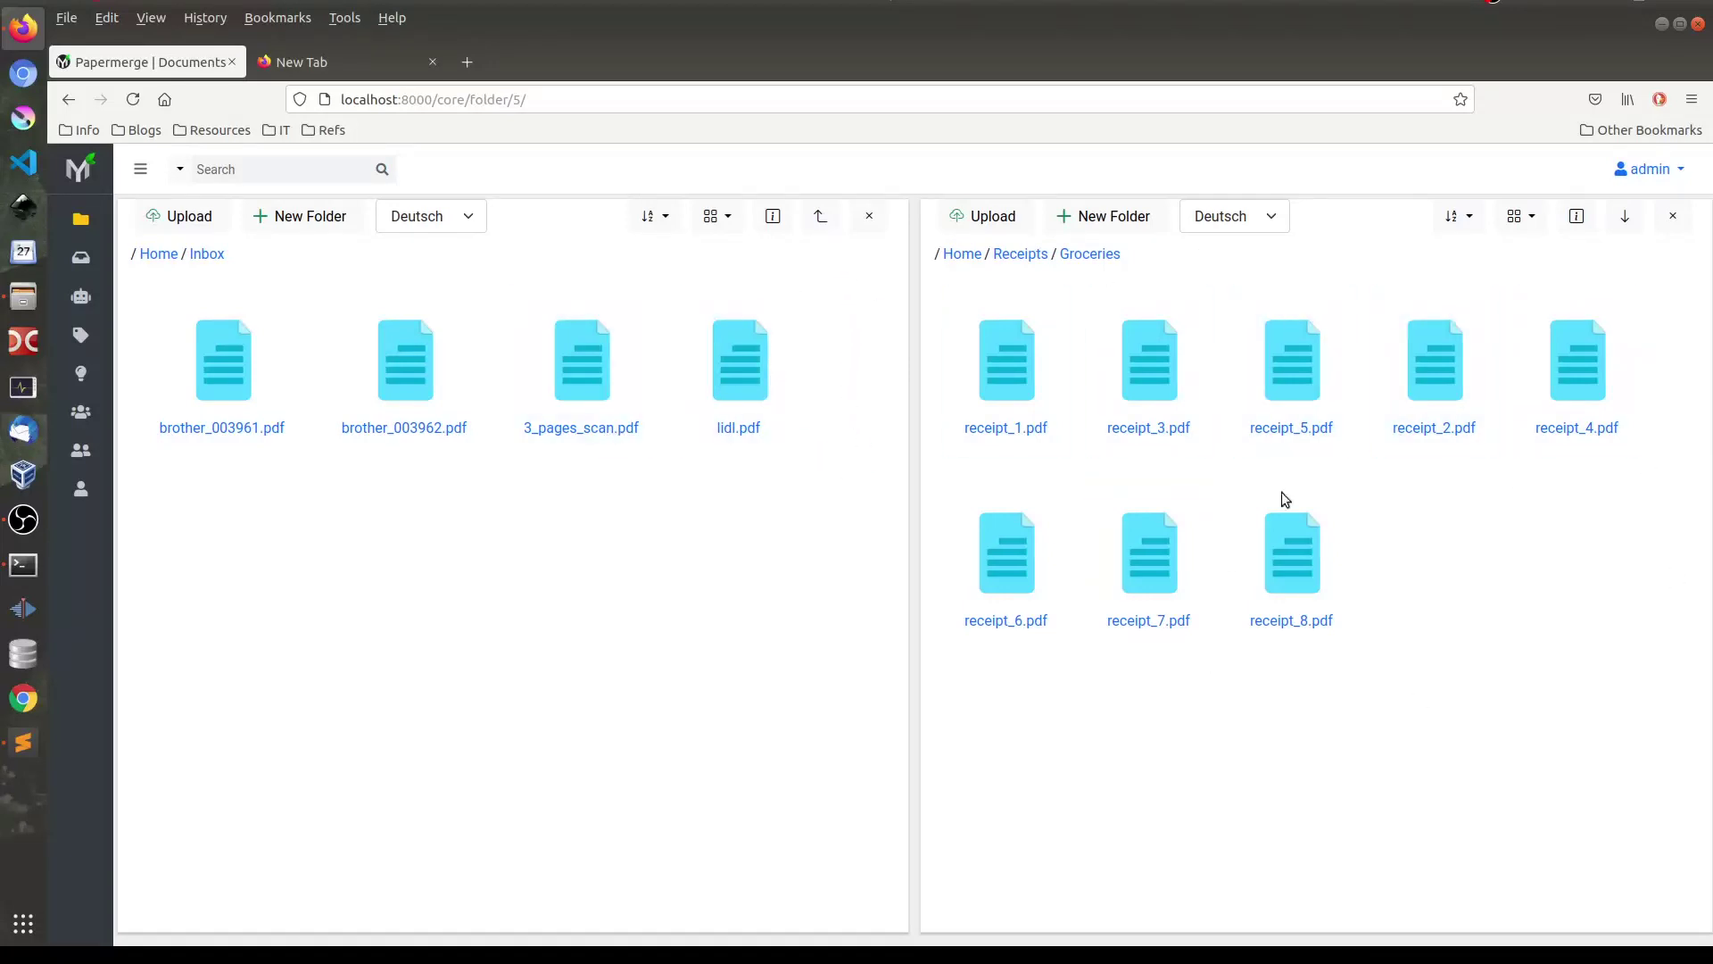
# - Preview 3_pages_scan.pdf, brother_003962.pdf and then lidl.pdf in the right panel
pyautogui.click(602, 457)
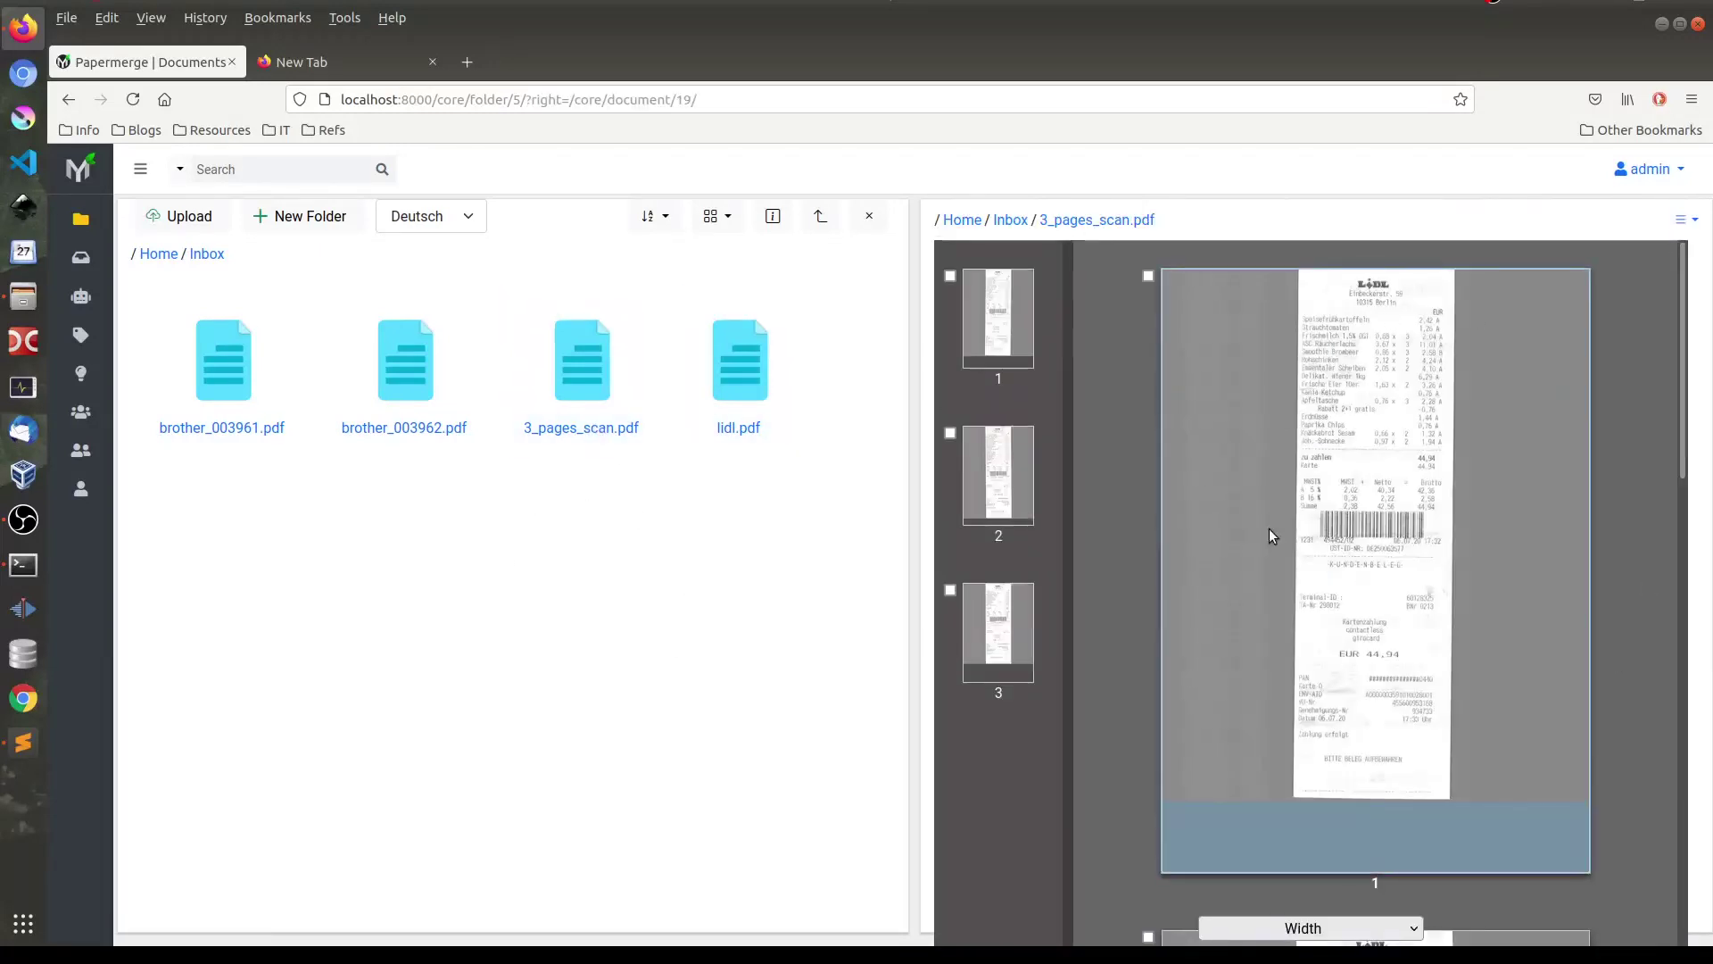
pyautogui.click(367, 430)
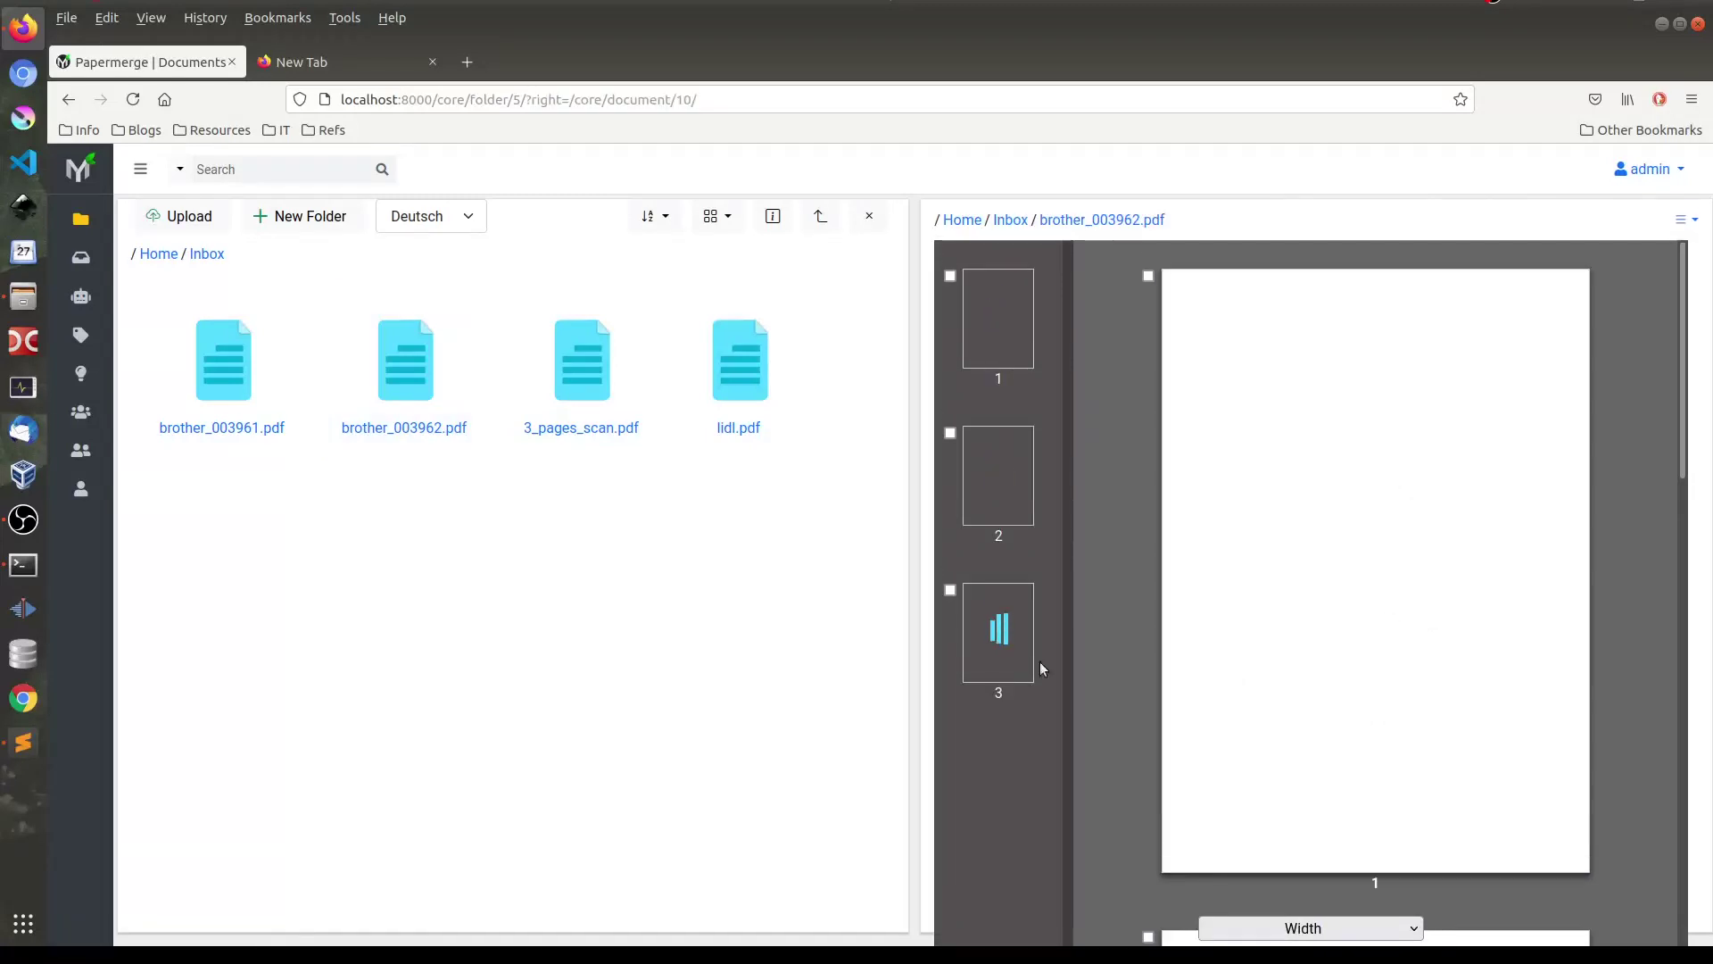
pyautogui.click(785, 459)
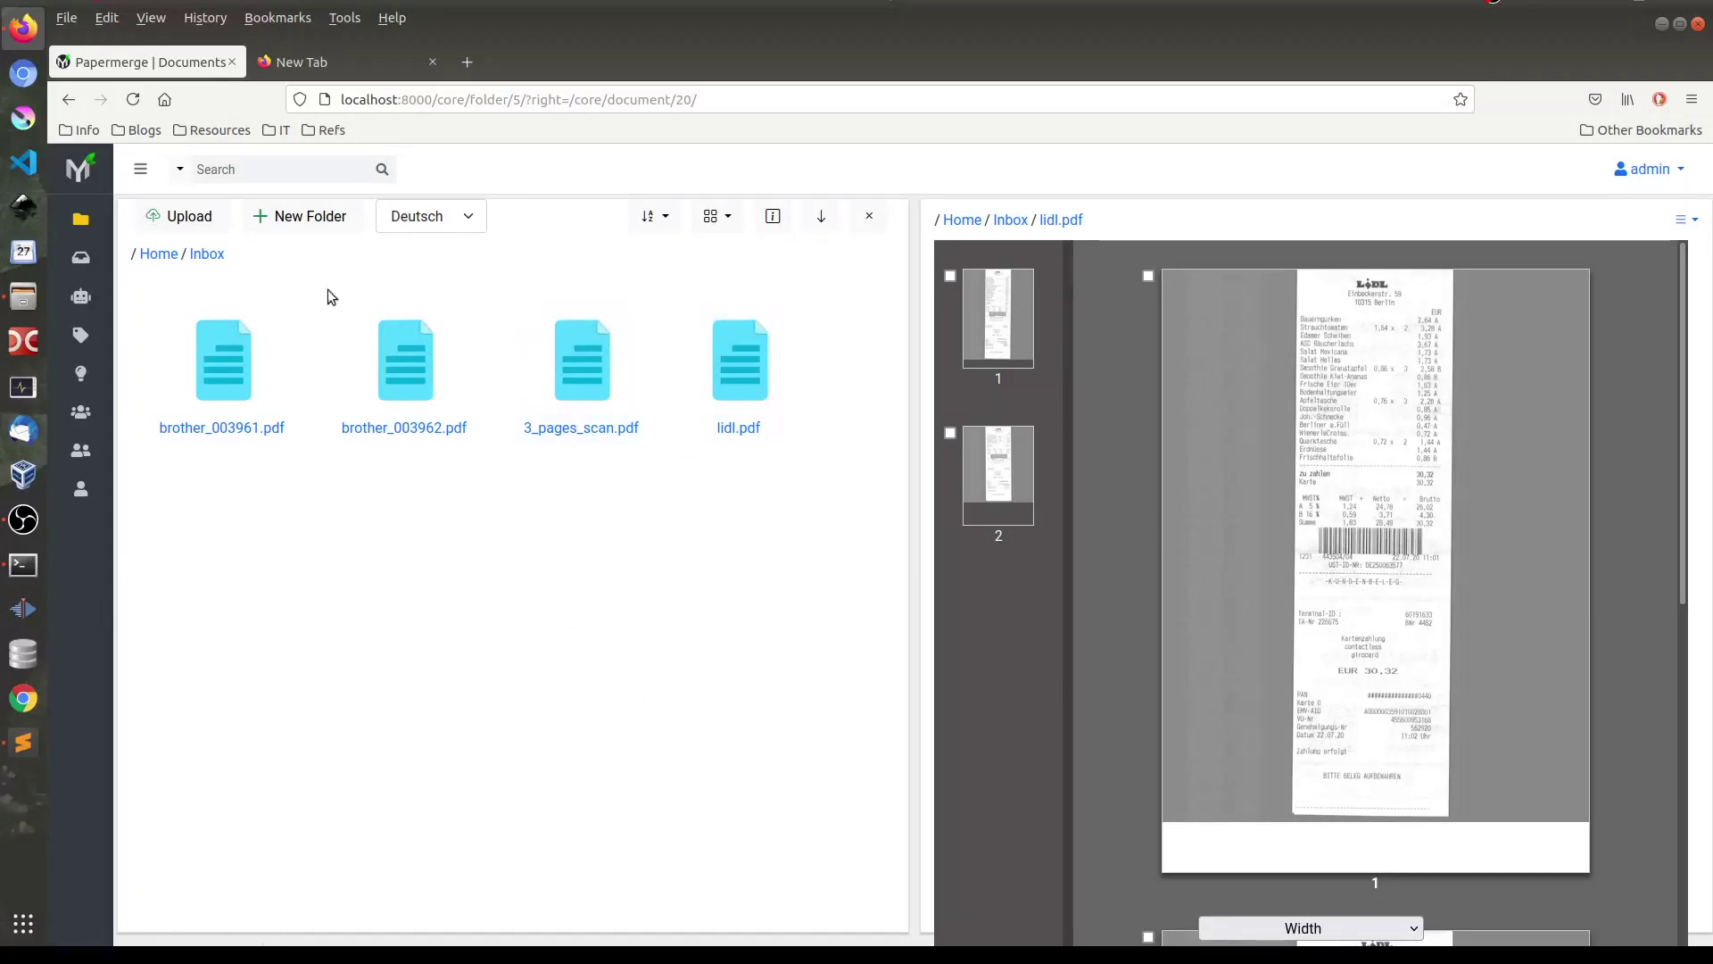
# - Open 3_pages_scan.pdf in the left panel and scroll through its three pages
pyautogui.click(575, 427)
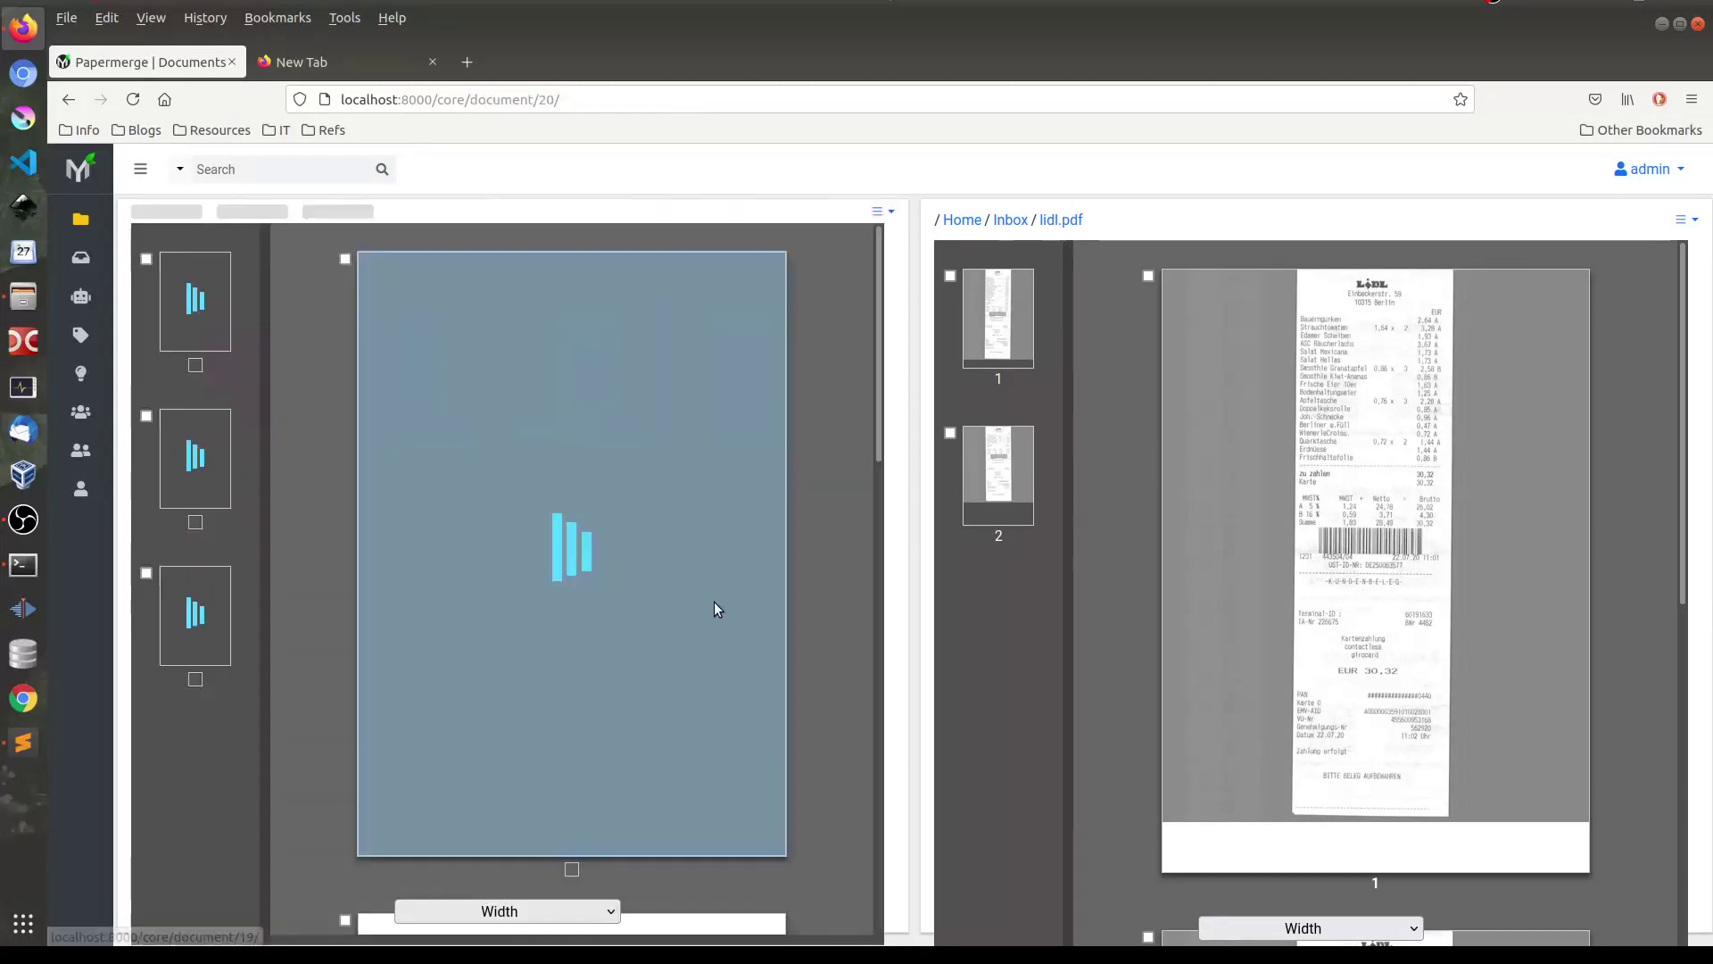
pyautogui.scroll(-5, 800, 475)
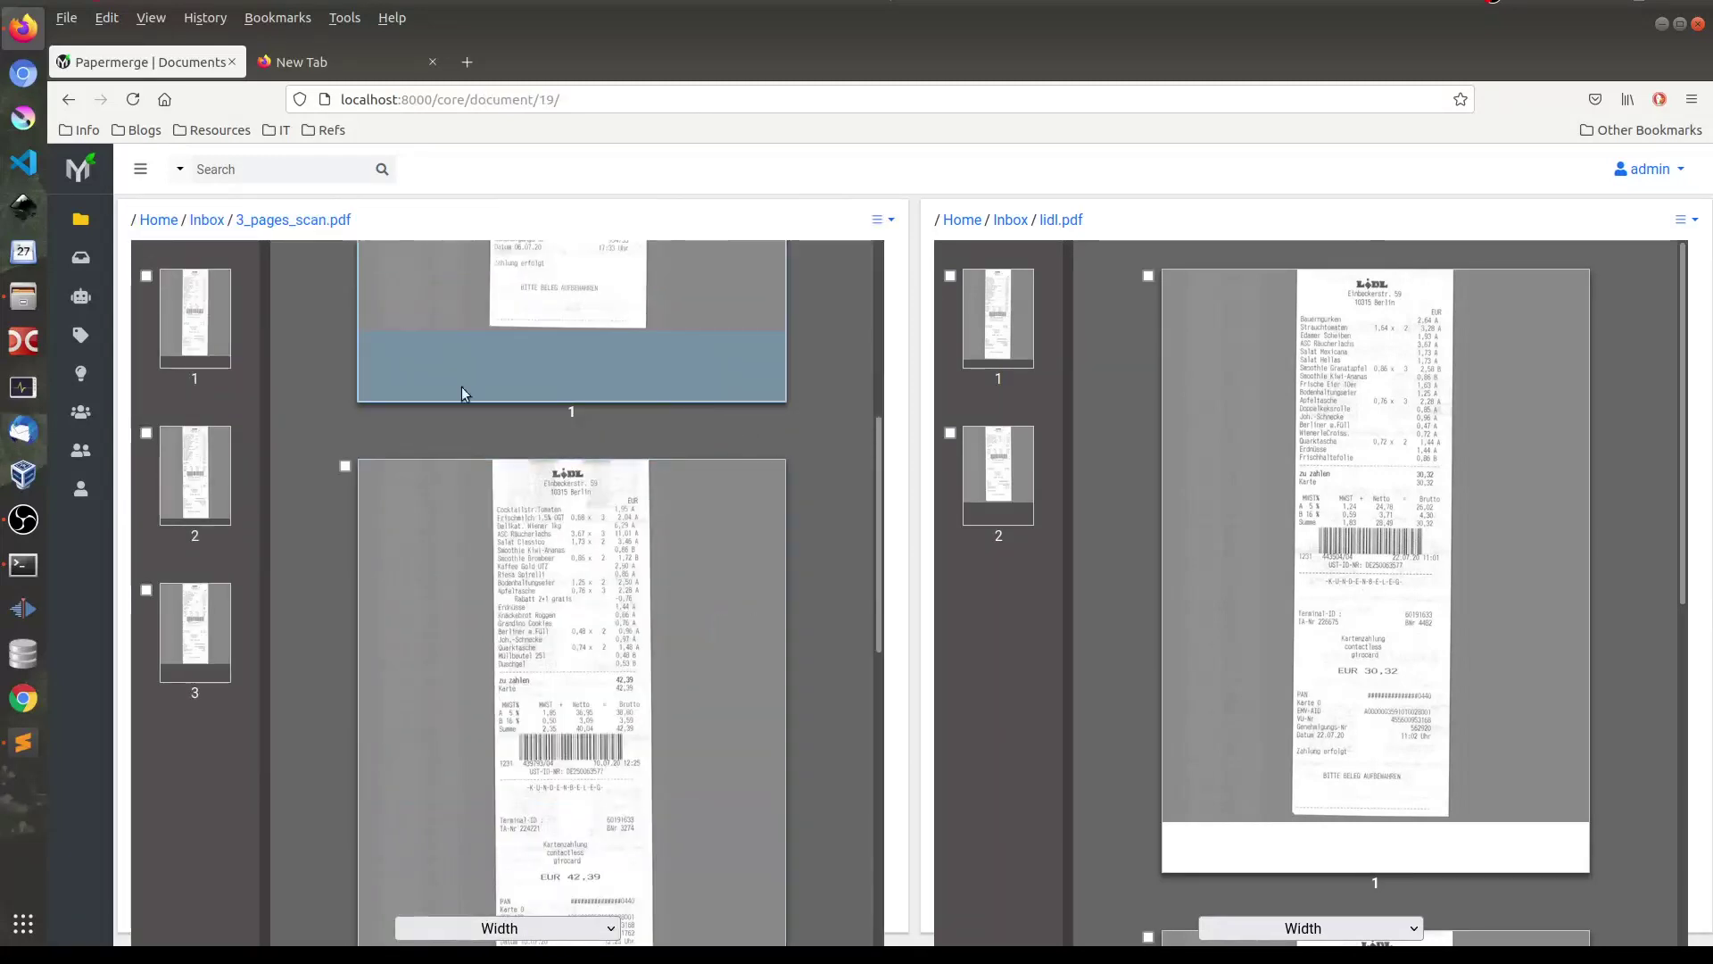
pyautogui.scroll(-1, 412, 580)
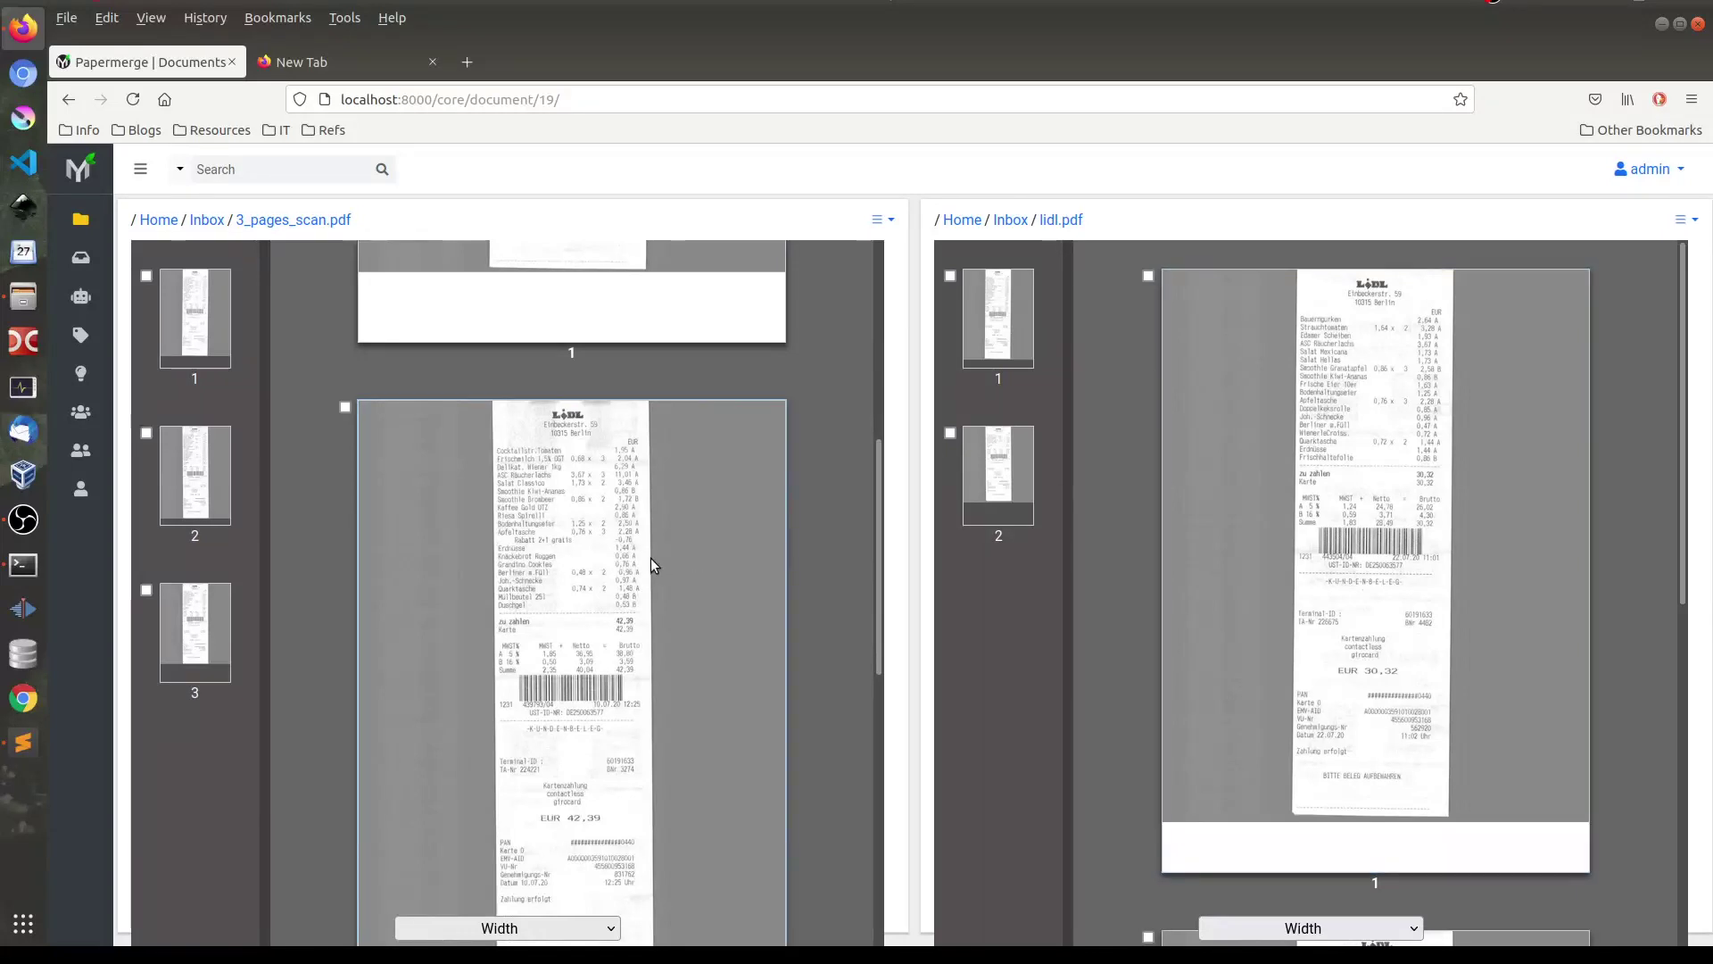
pyautogui.click(886, 220)
pyautogui.click(470, 509)
# - Hide page thumbnails in both the left and right document viewers
pyautogui.click(528, 283)
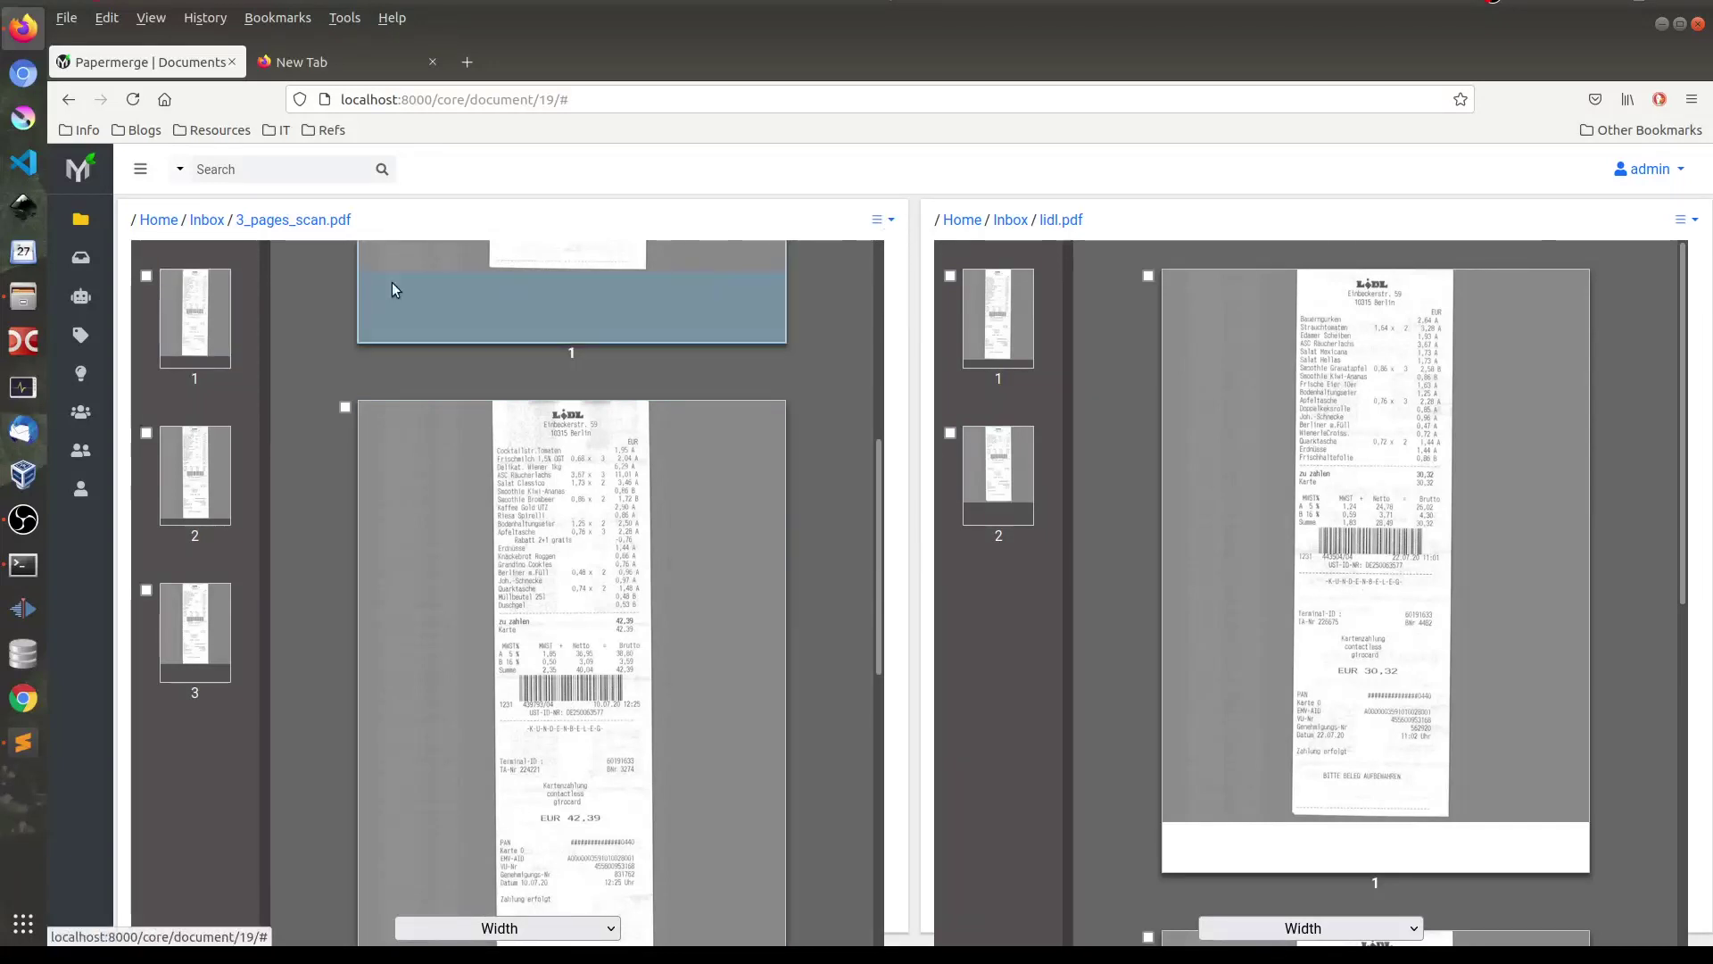
pyautogui.click(888, 223)
pyautogui.click(902, 252)
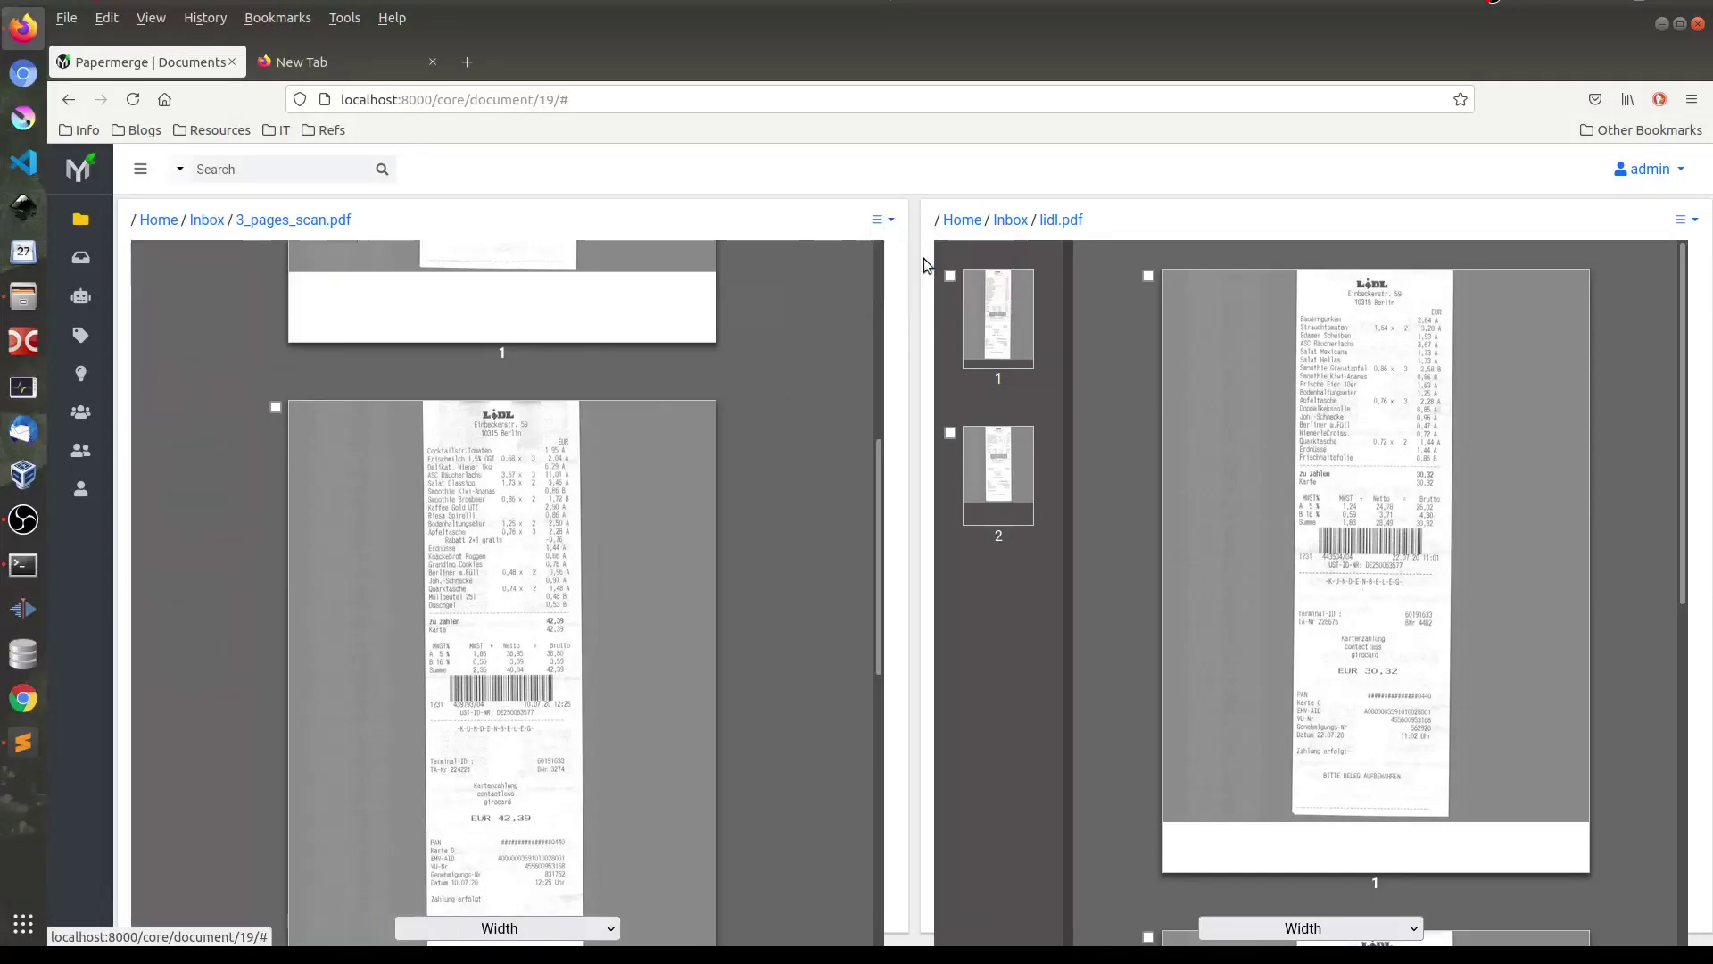
pyautogui.click(1693, 223)
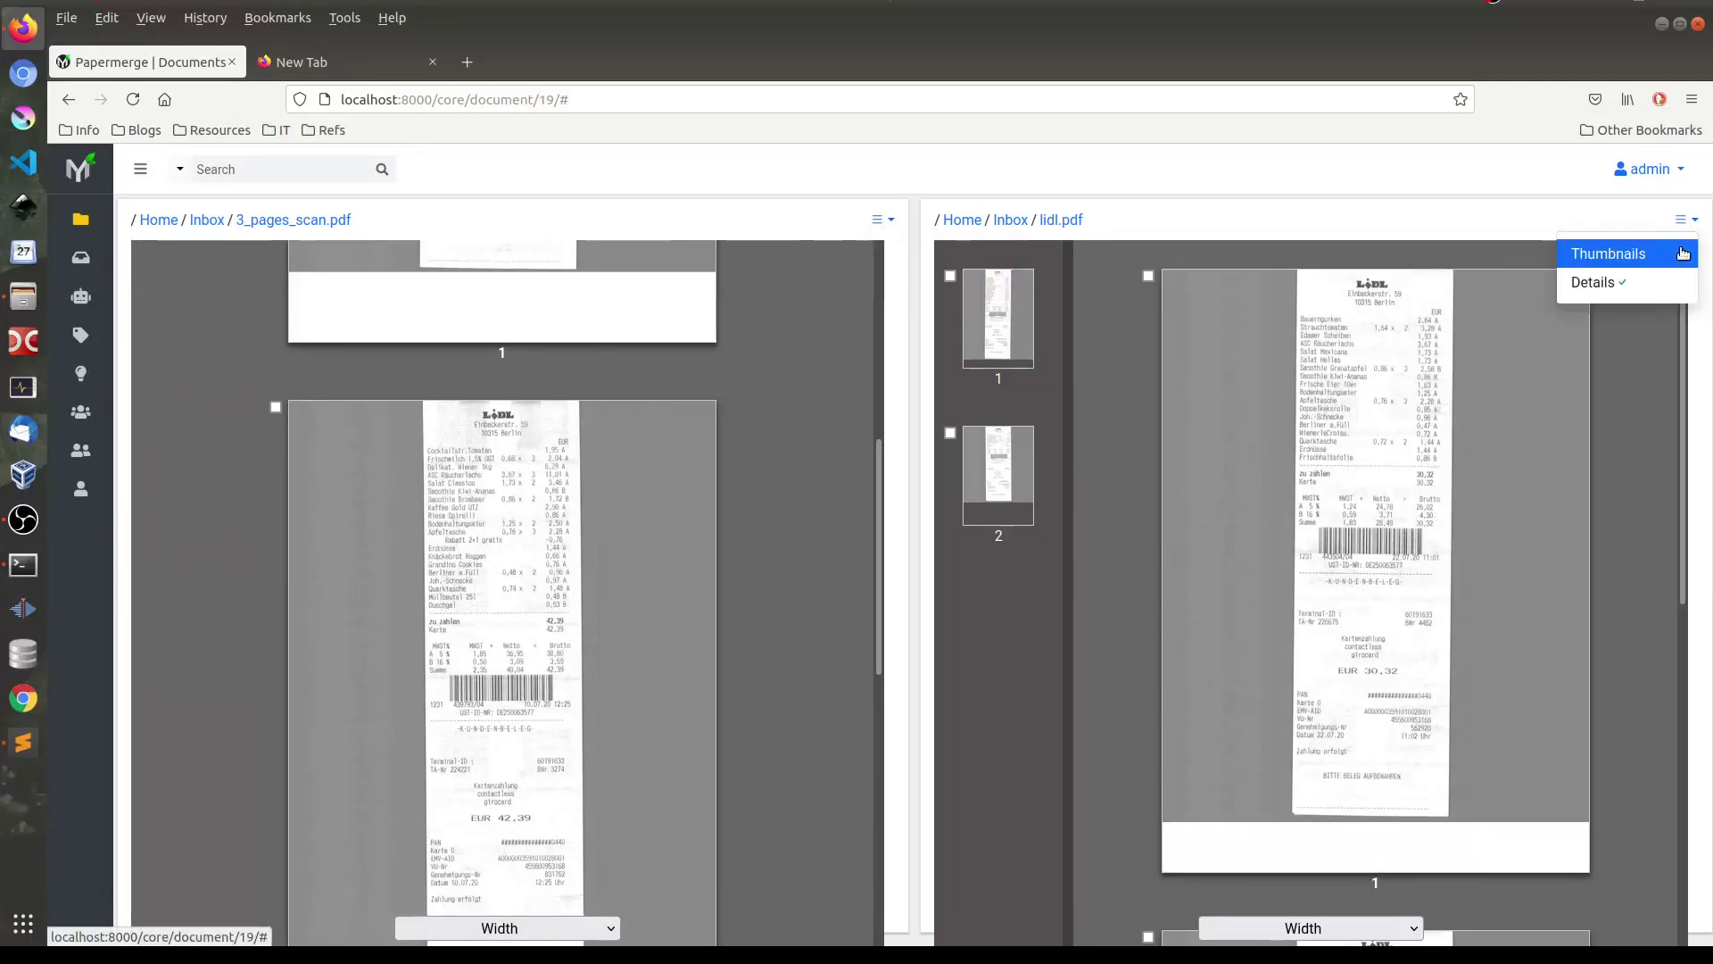
pyautogui.click(1676, 253)
pyautogui.click(1691, 221)
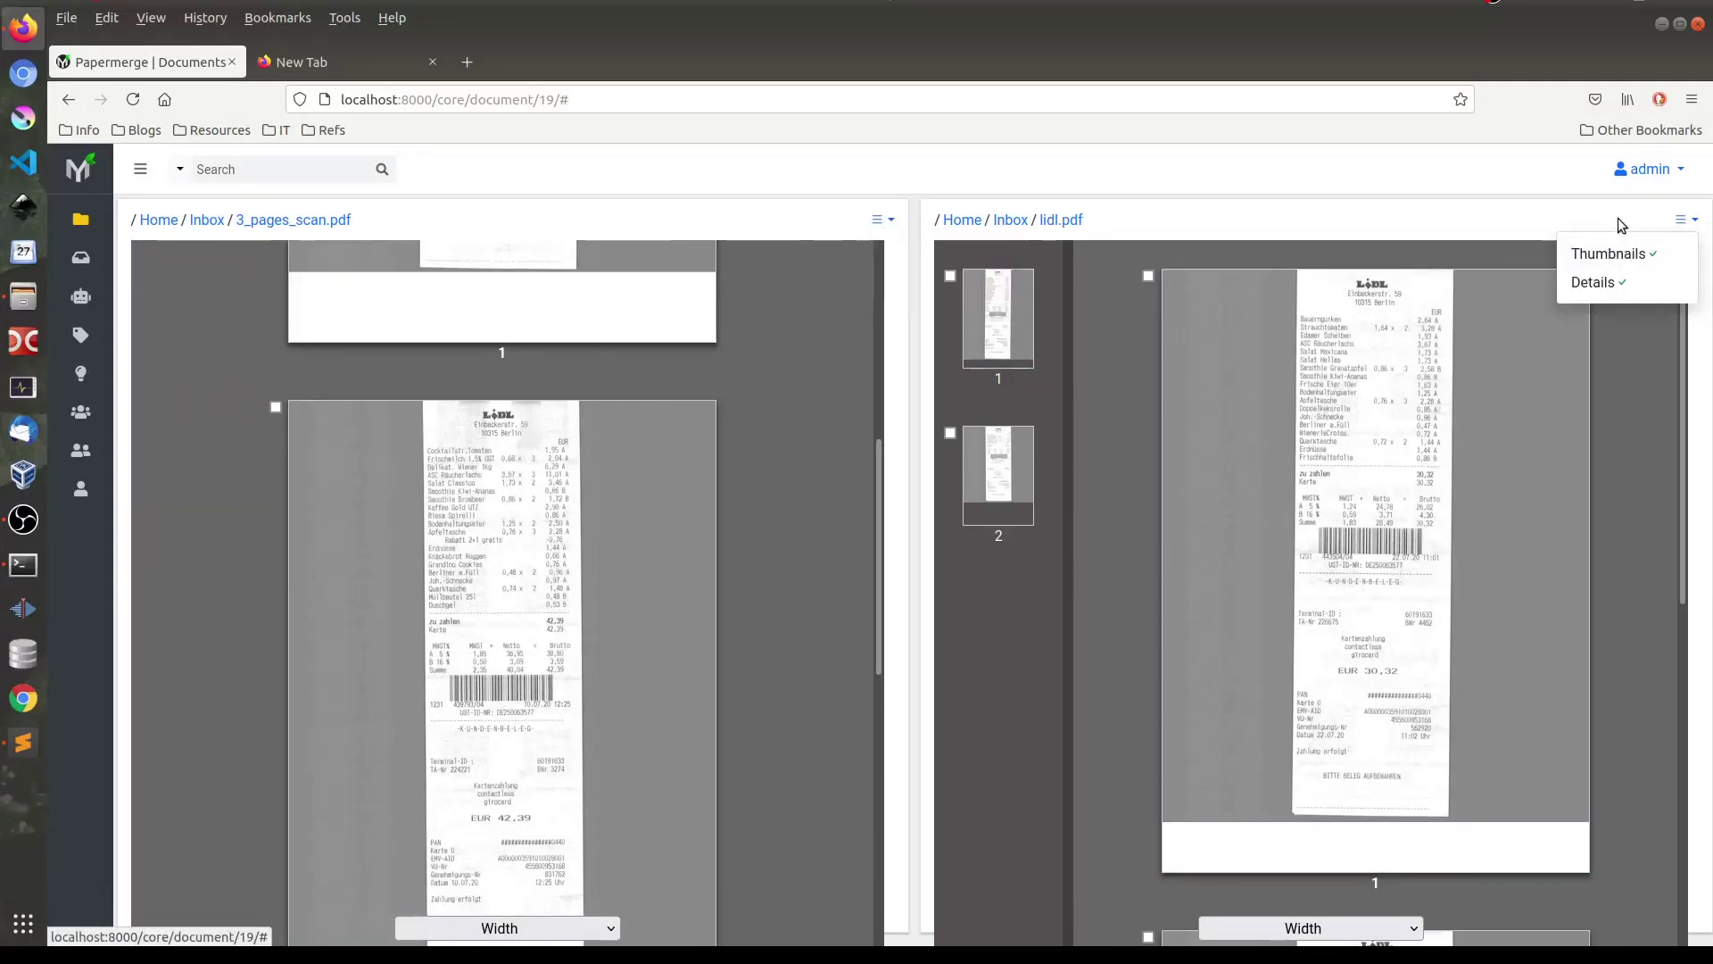
pyautogui.click(1612, 254)
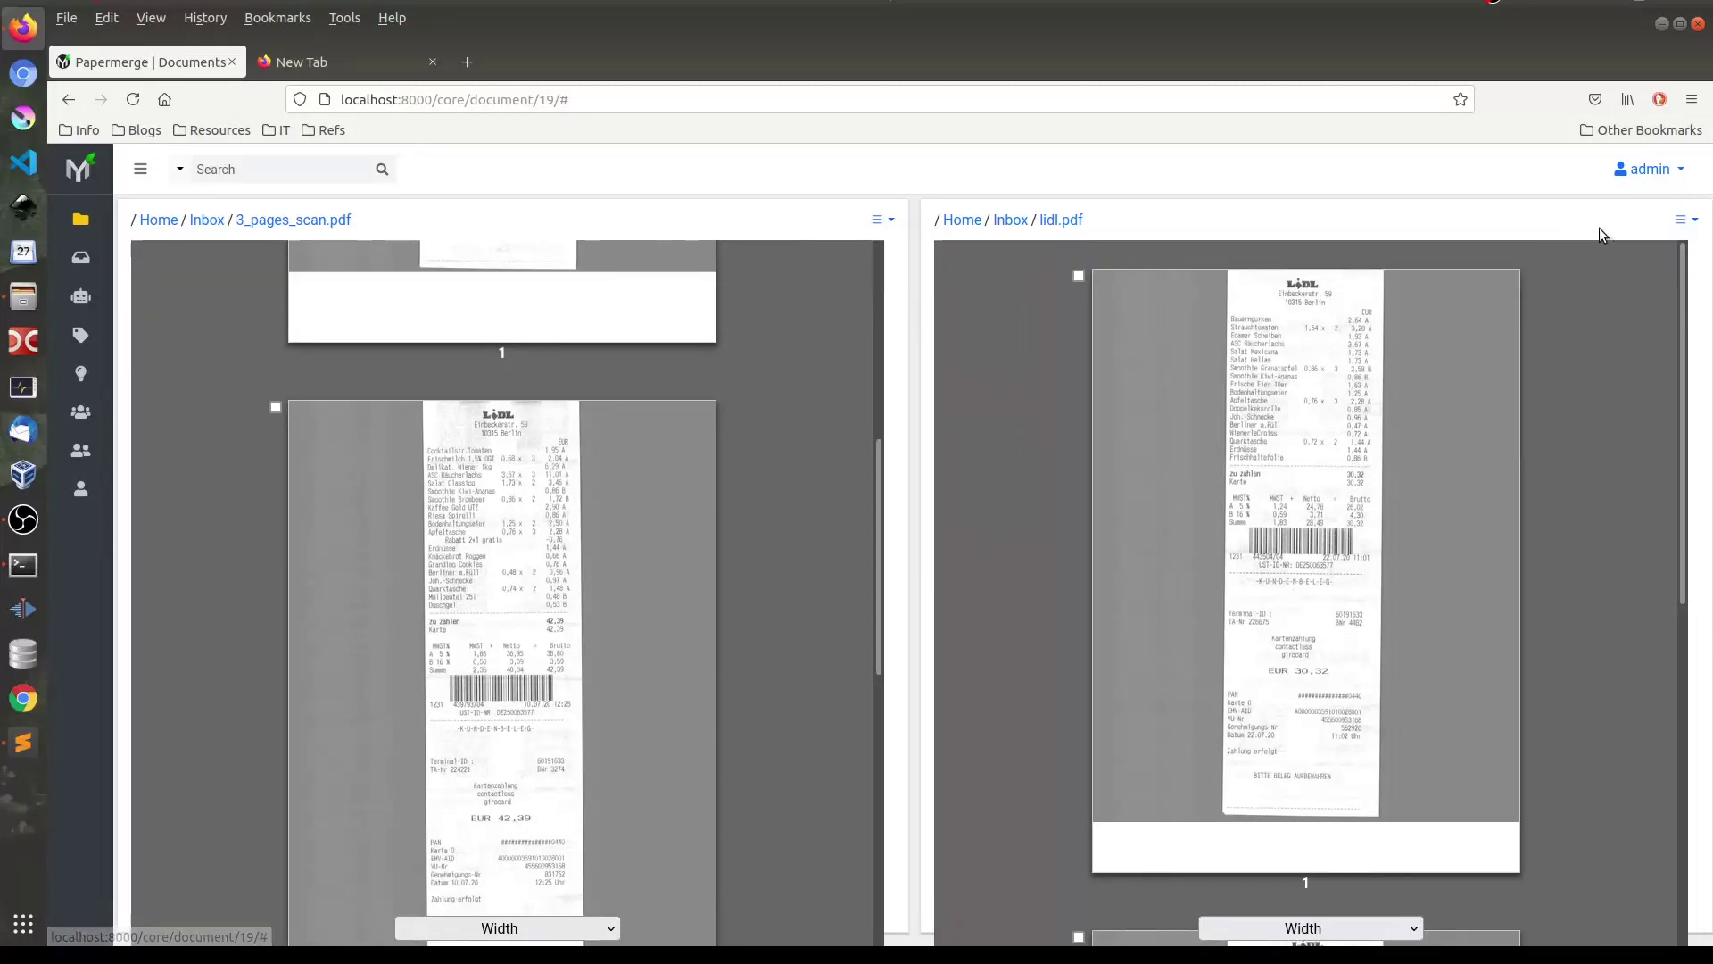
# - Zoom both lidl.pdf and 3_pages_scan.pdf receipts to 300%
pyautogui.click(1414, 928)
pyautogui.click(1309, 710)
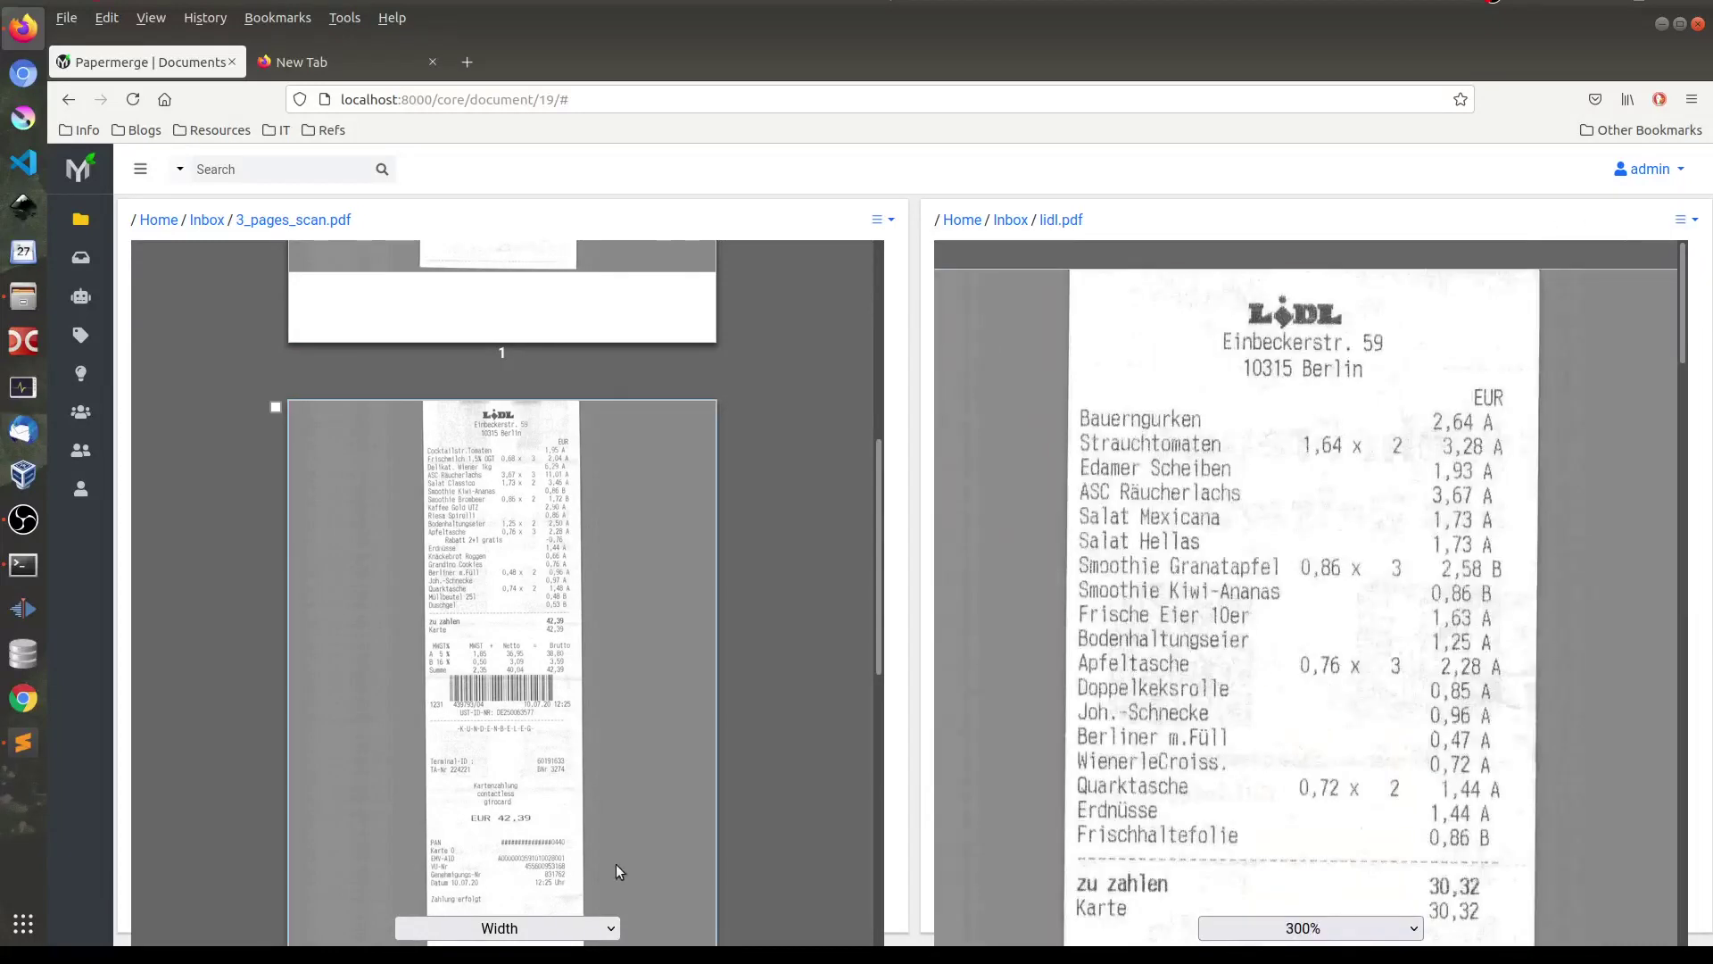
pyautogui.click(540, 928)
pyautogui.click(506, 709)
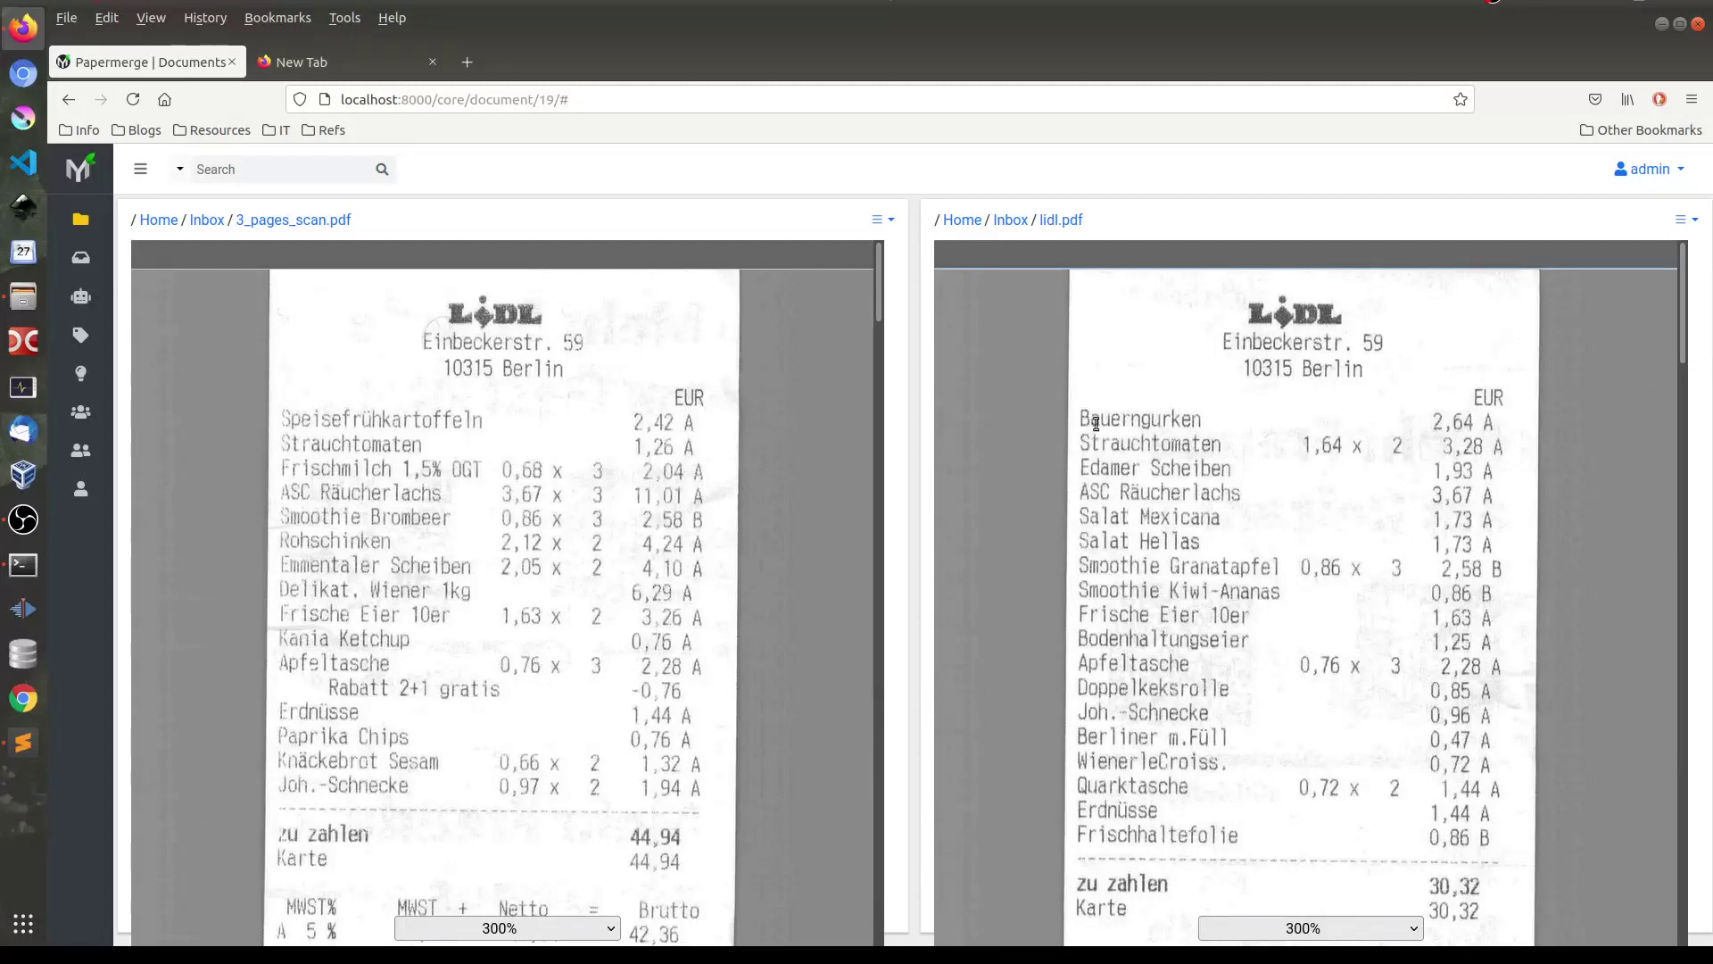
# - Select the word Apfeltasche on the lidl.pdf receipt
pyautogui.moveTo(1081, 419); pyautogui.dragTo(1202, 424)
pyautogui.click(1203, 562)
pyautogui.moveTo(1083, 663); pyautogui.dragTo(1182, 665)
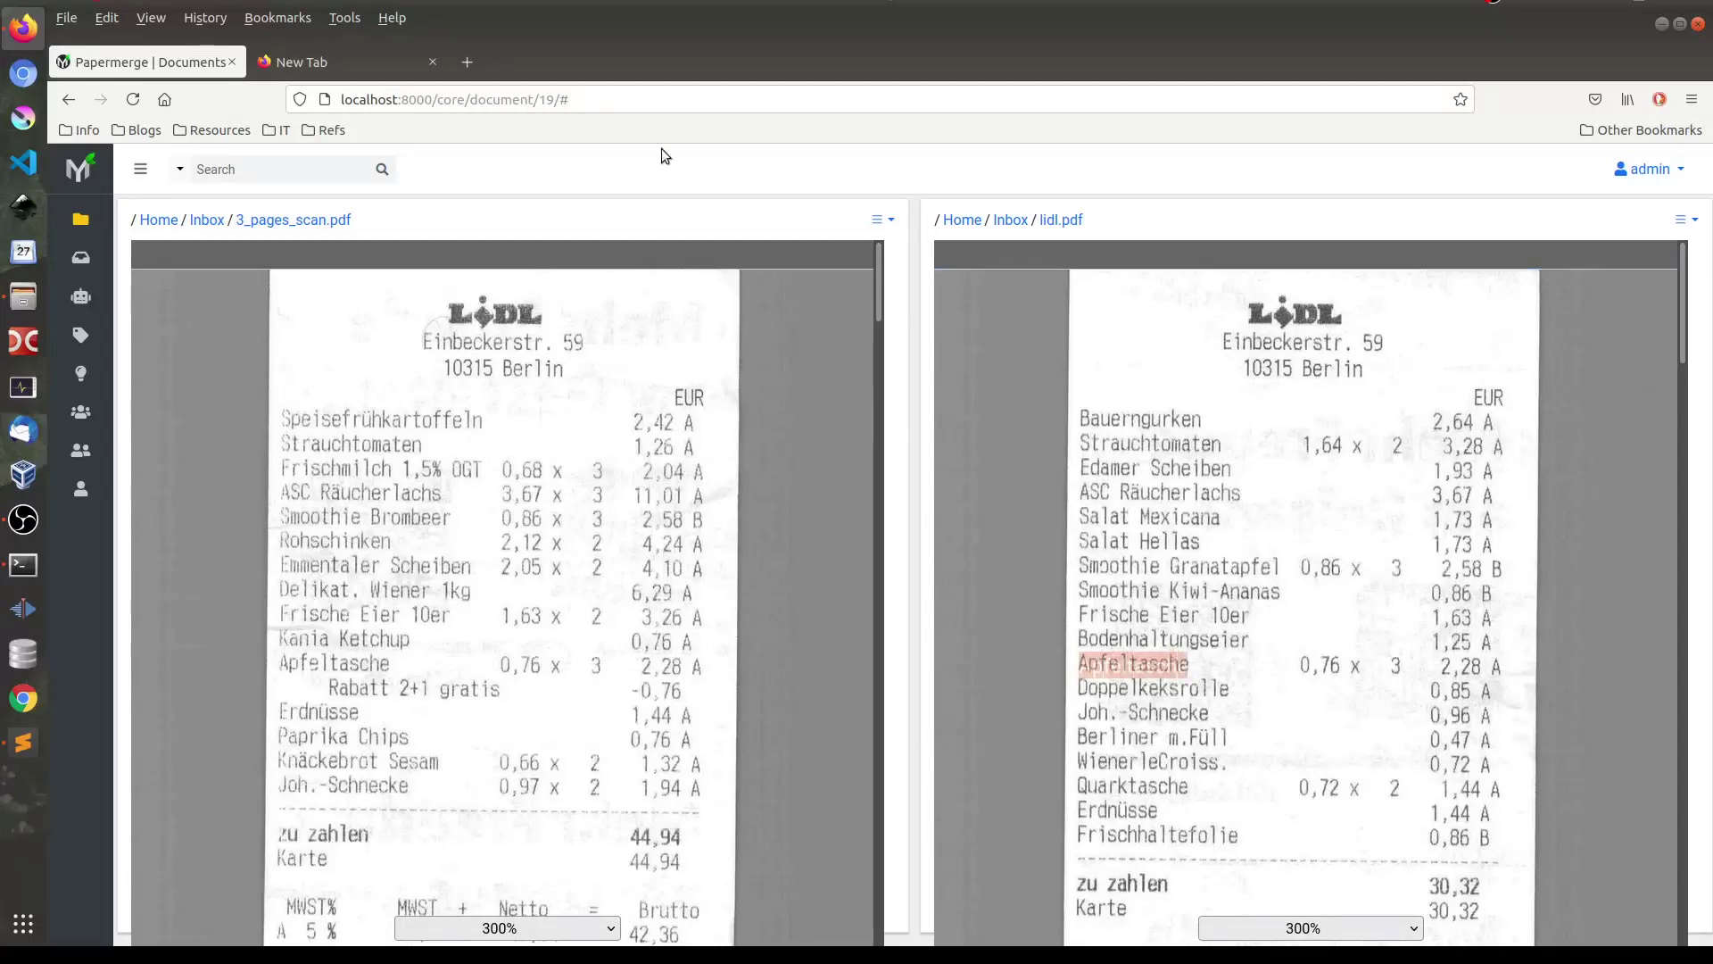
# - Paste the copied word Apfeltasche into a new Firefox tab, then return to Papermerge
pyautogui.click(466, 62)
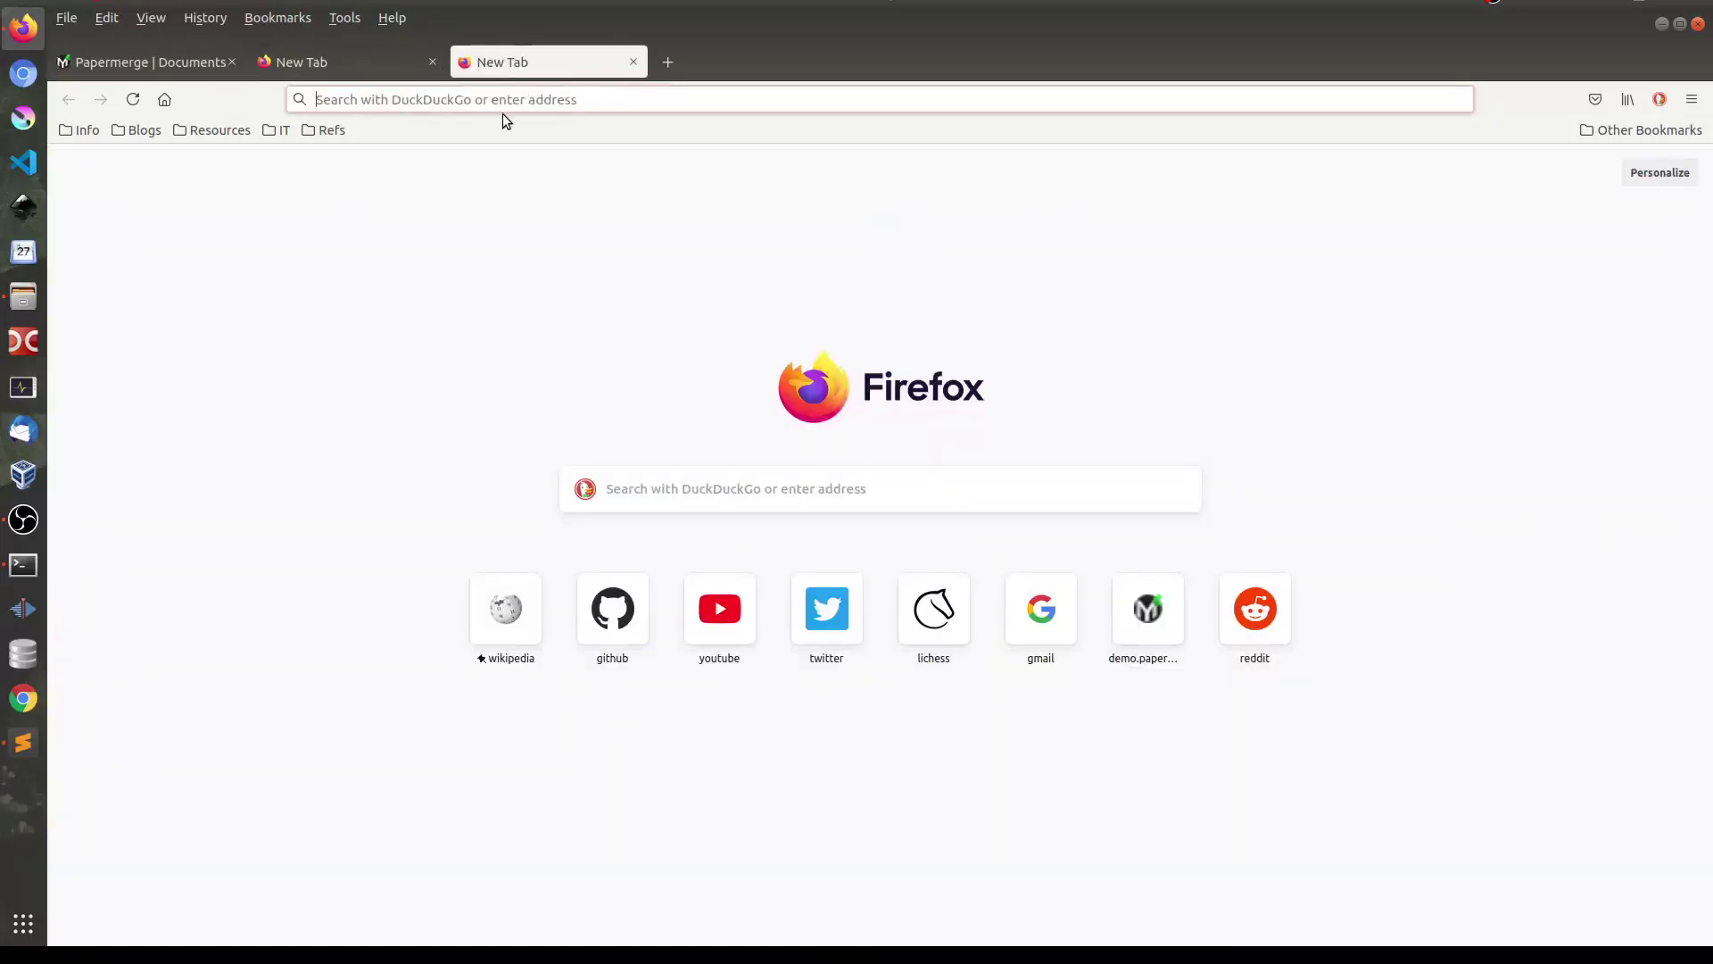
pyautogui.hotkey('ctrl', 'pageup')
pyautogui.click(411, 98)
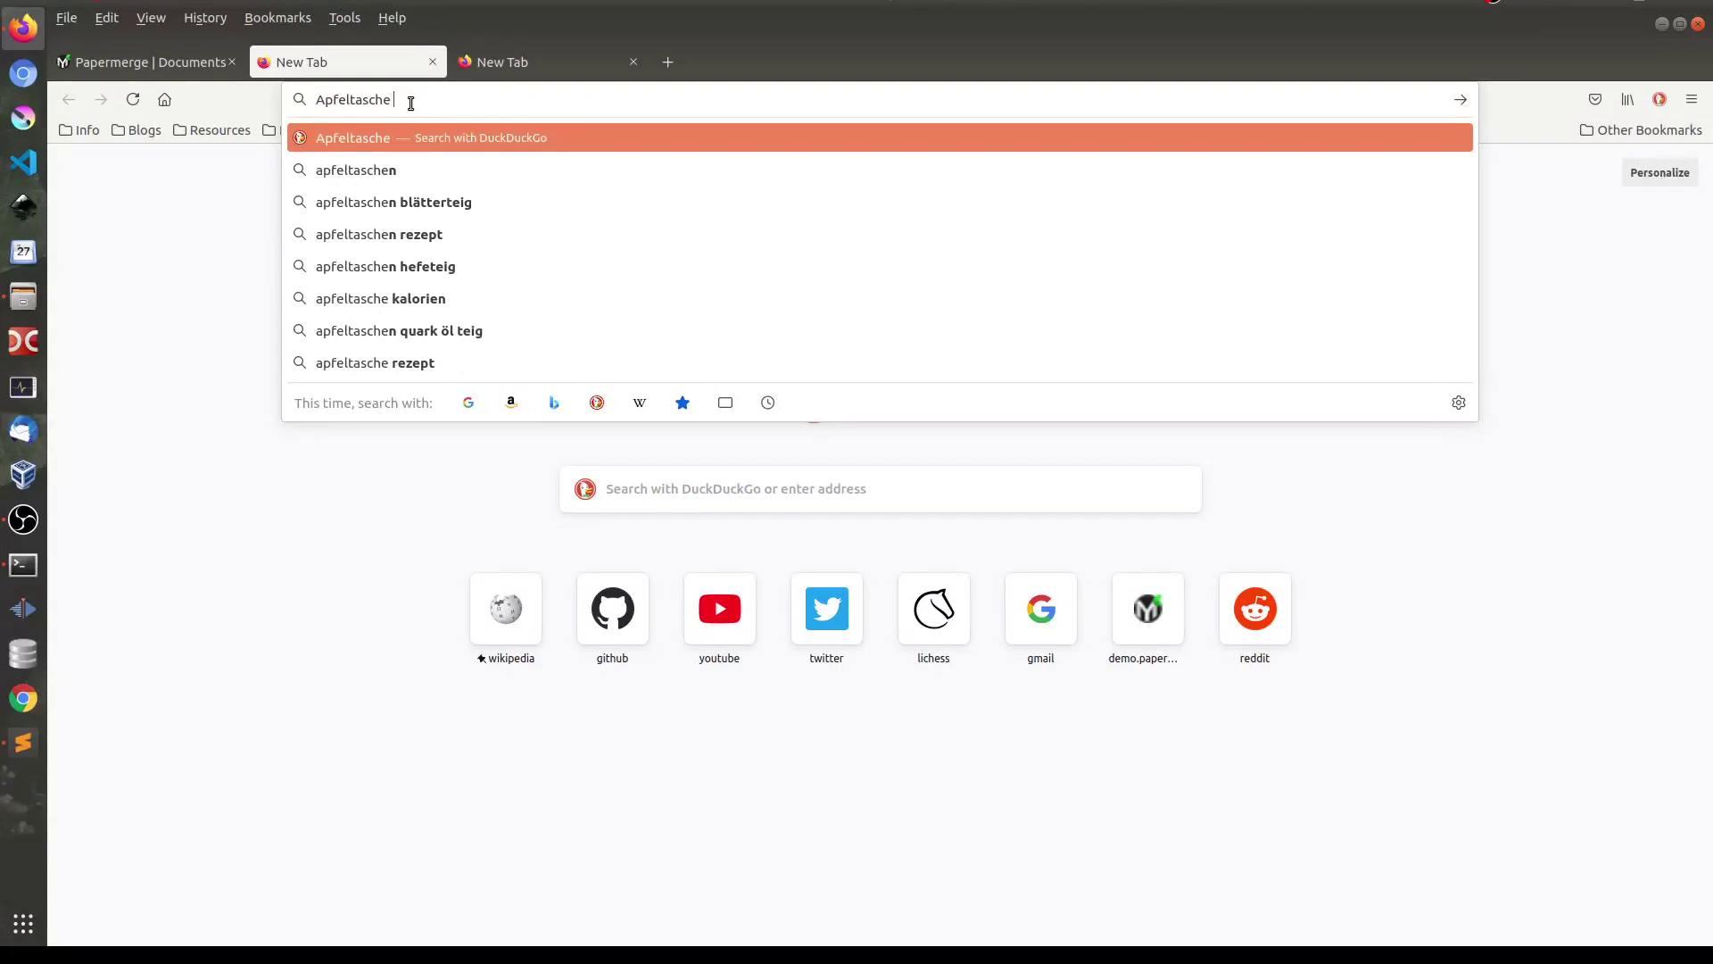
pyautogui.click(205, 62)
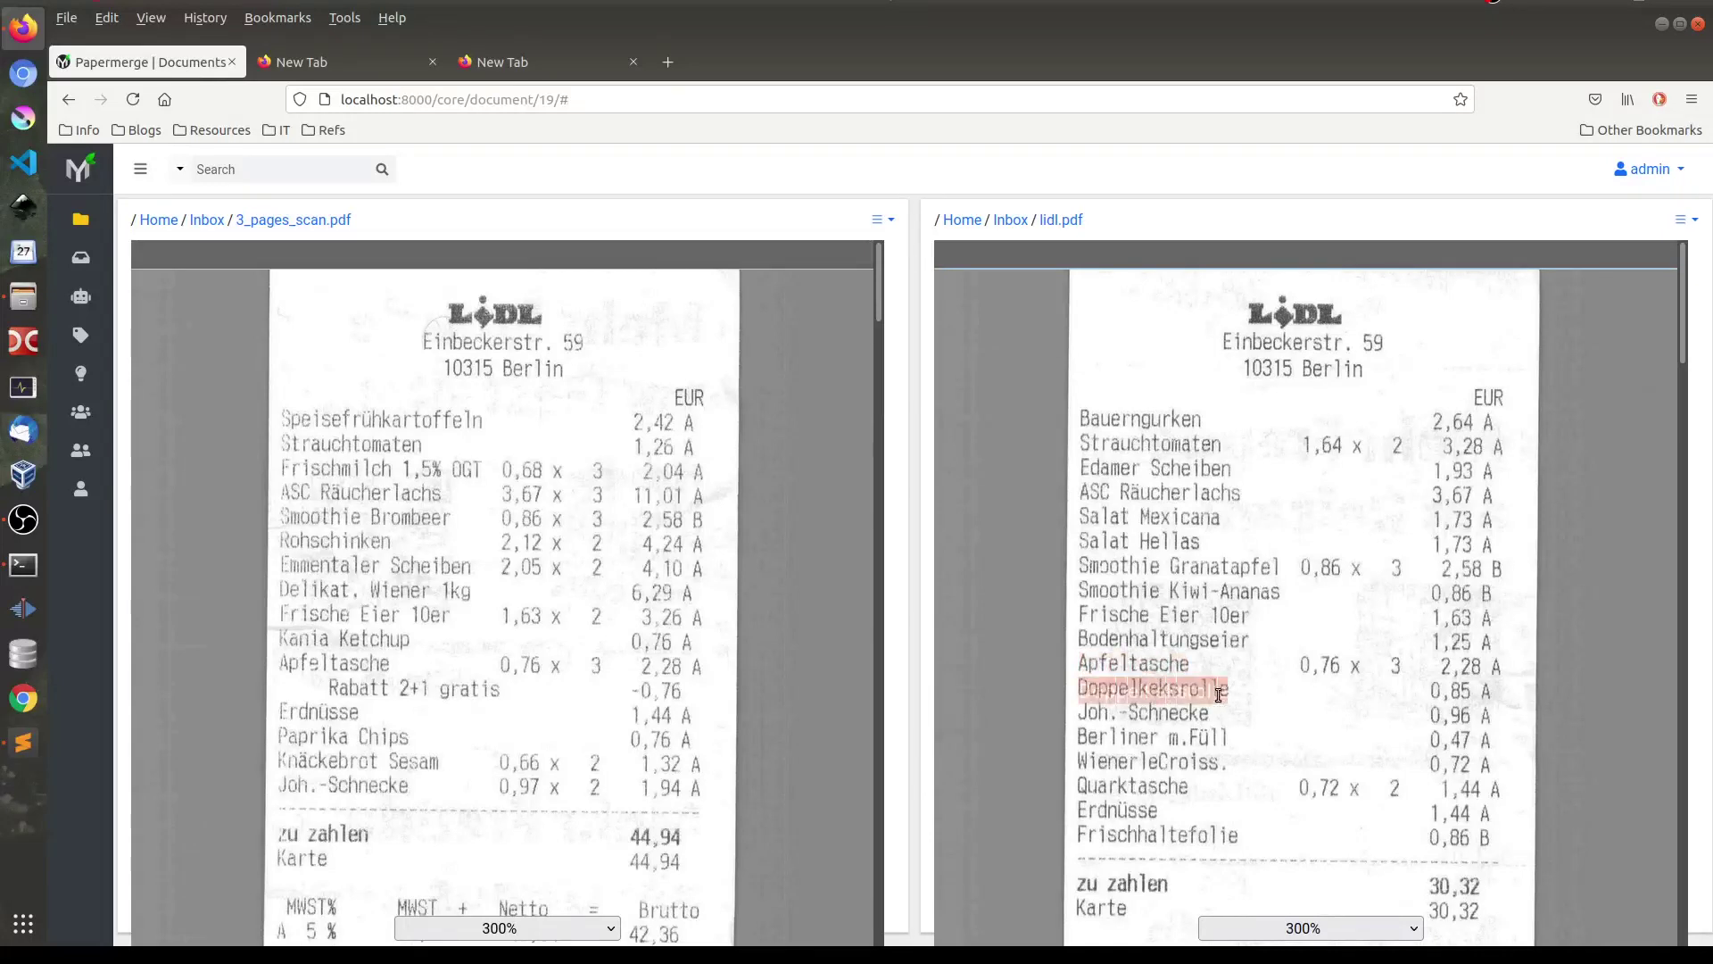
pyautogui.scroll(-1, 1172, 696)
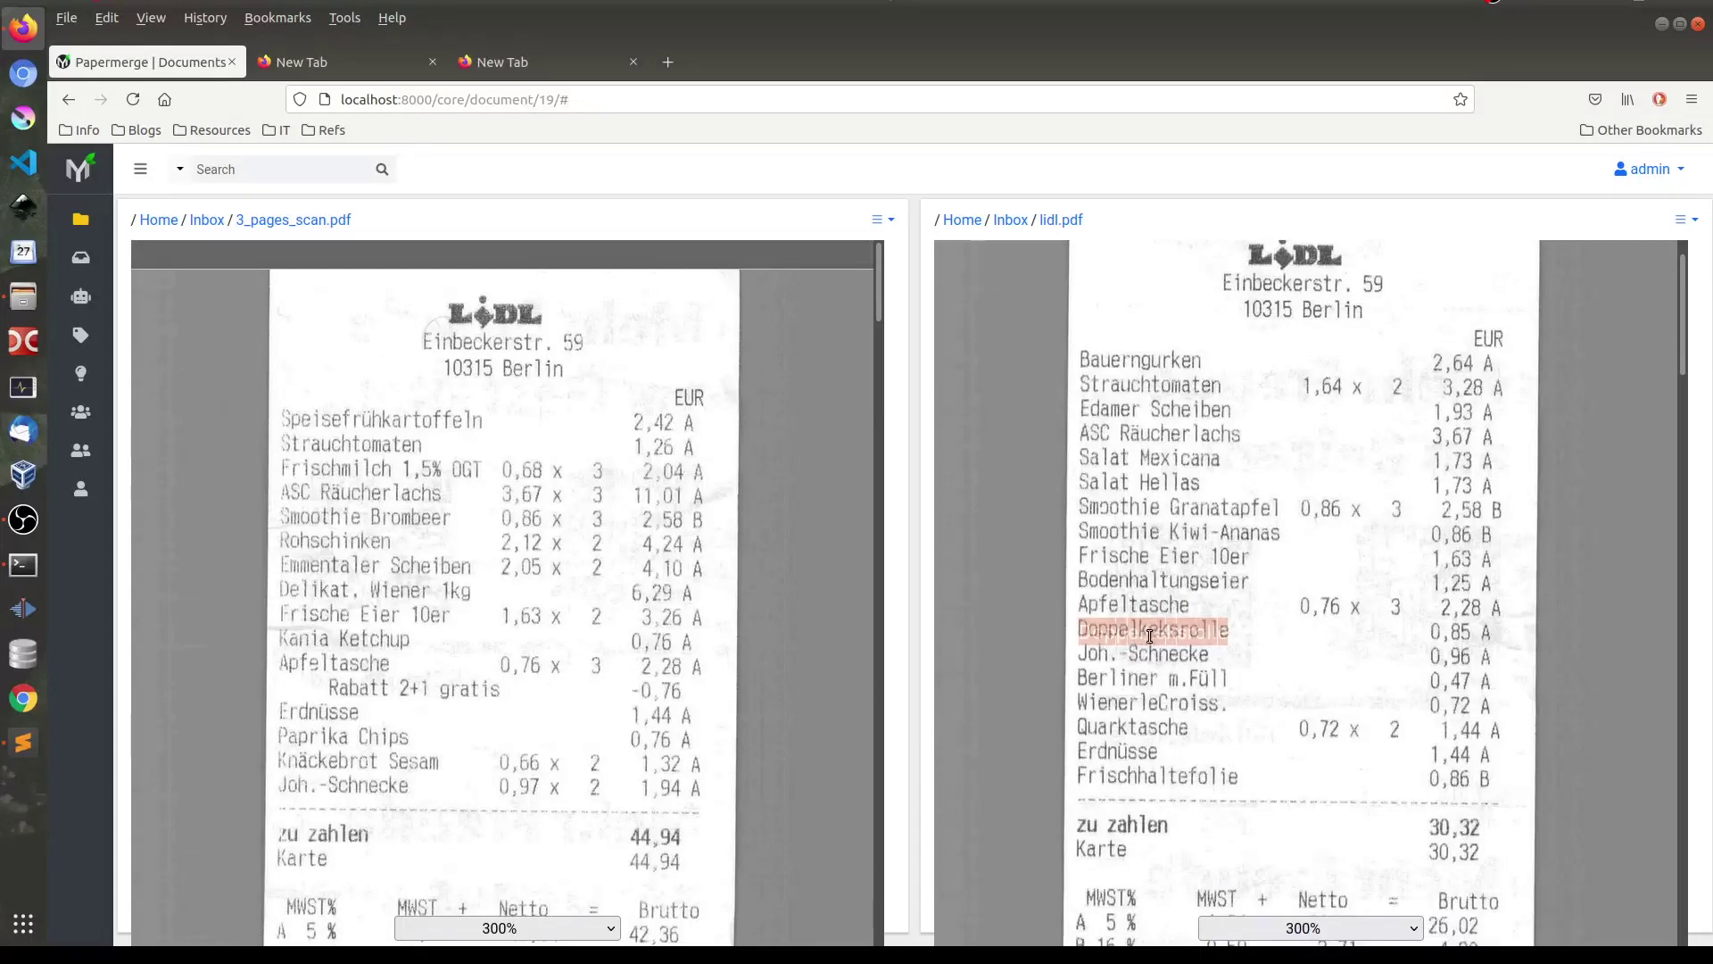
pyautogui.scroll(-10, 1151, 637)
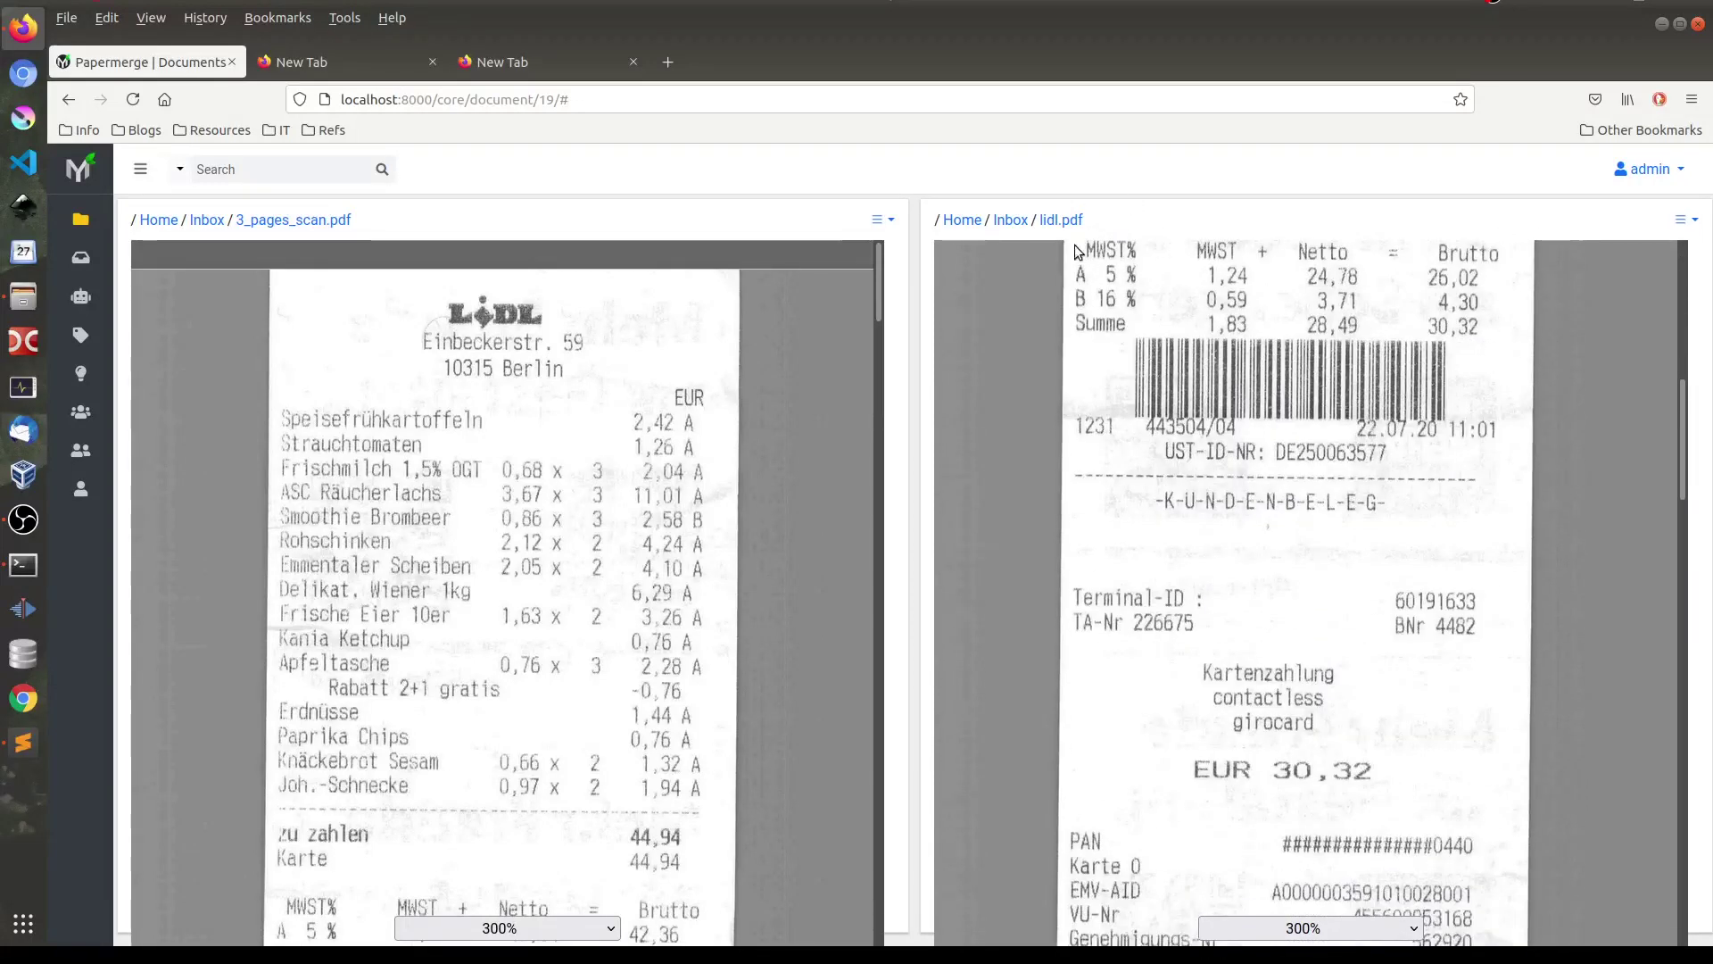
pyautogui.click(1010, 223)
# - Return to the Inbox and preview 3_pages_scan.pdf, brother_003961.pdf, then lidl.pdf on the left
pyautogui.click(214, 223)
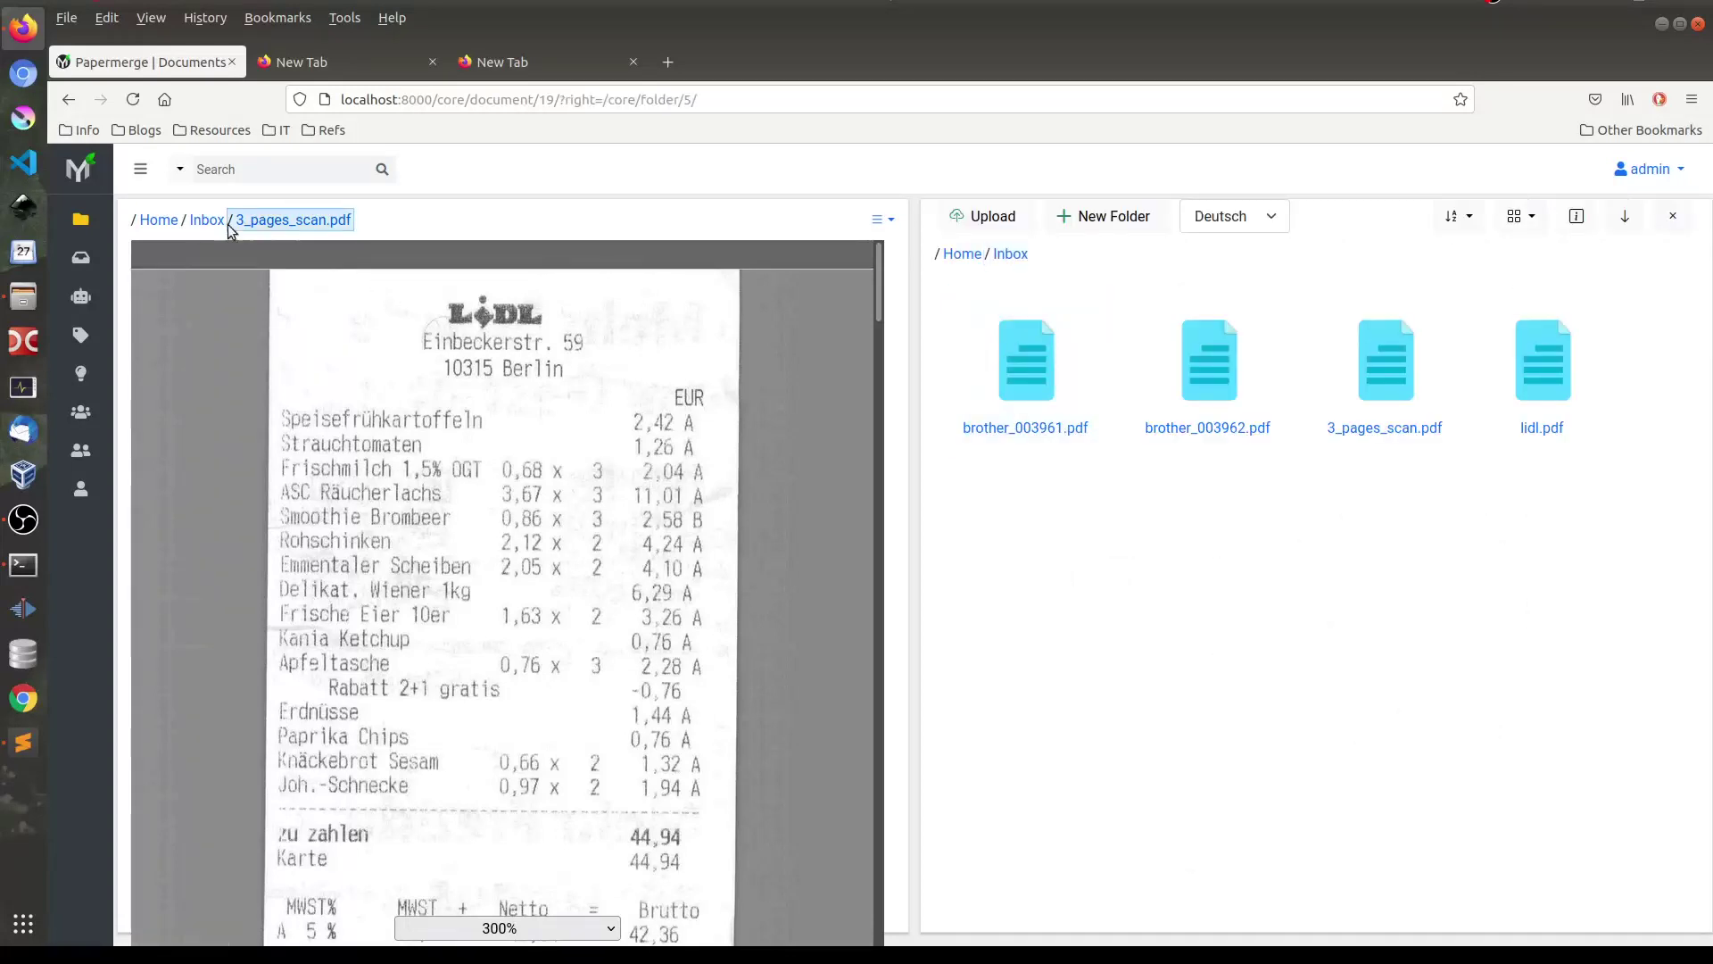
pyautogui.click(1625, 218)
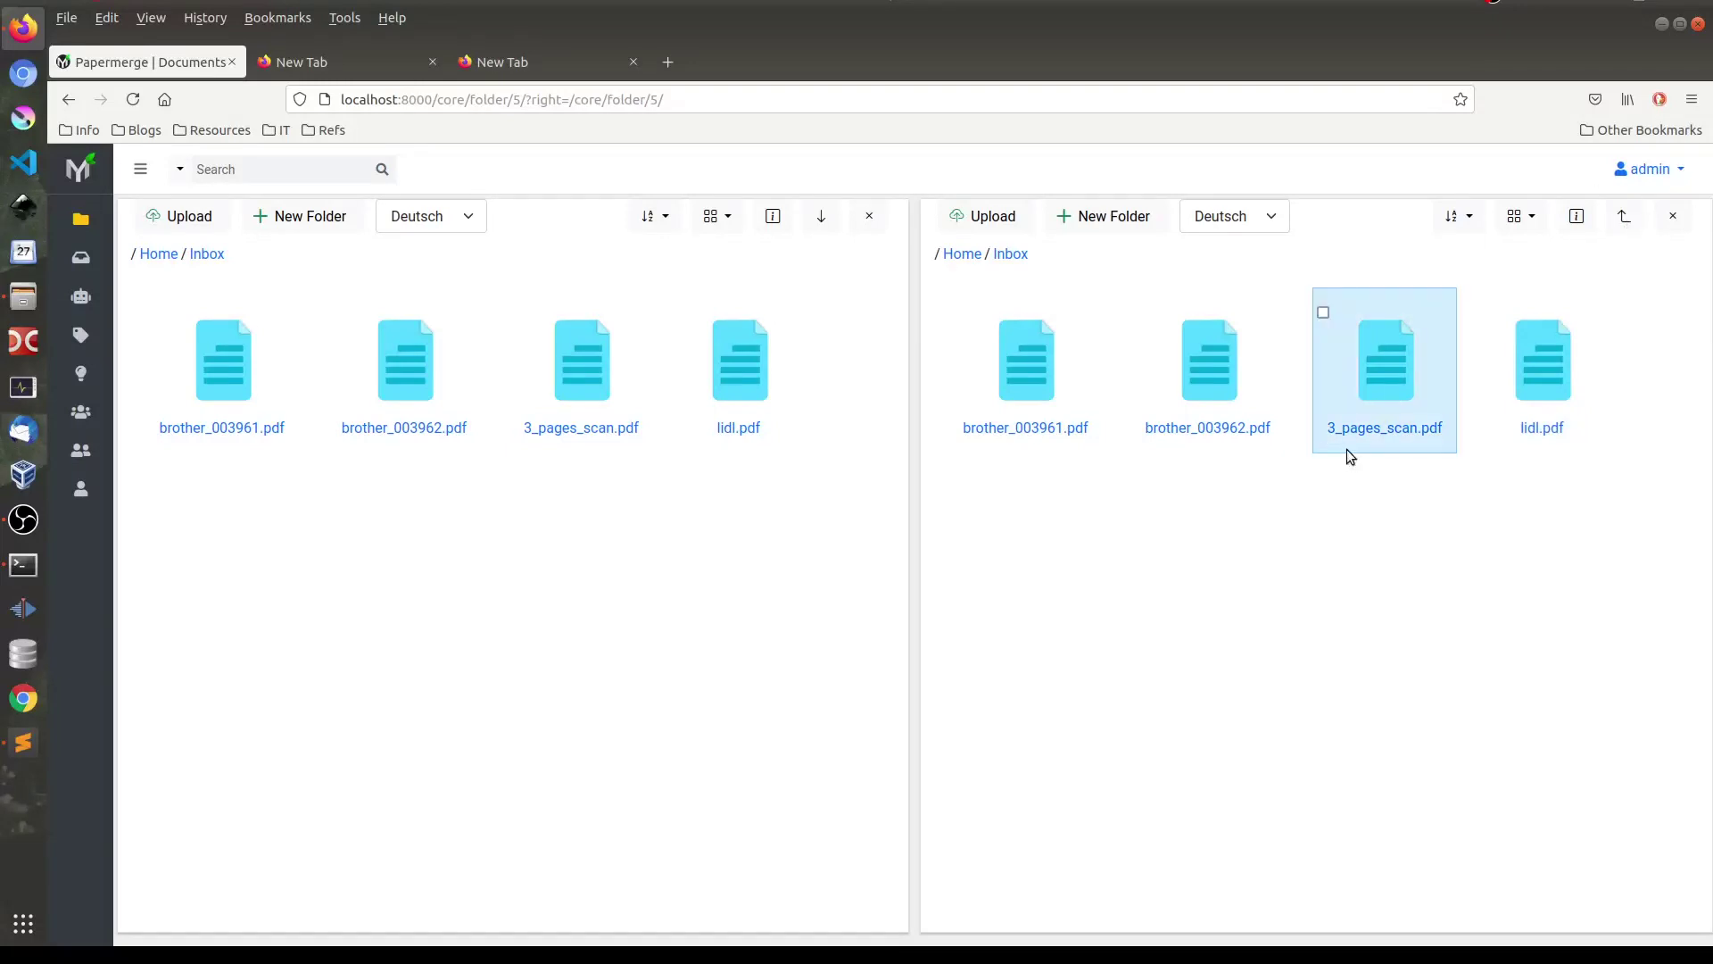
pyautogui.click(1377, 437)
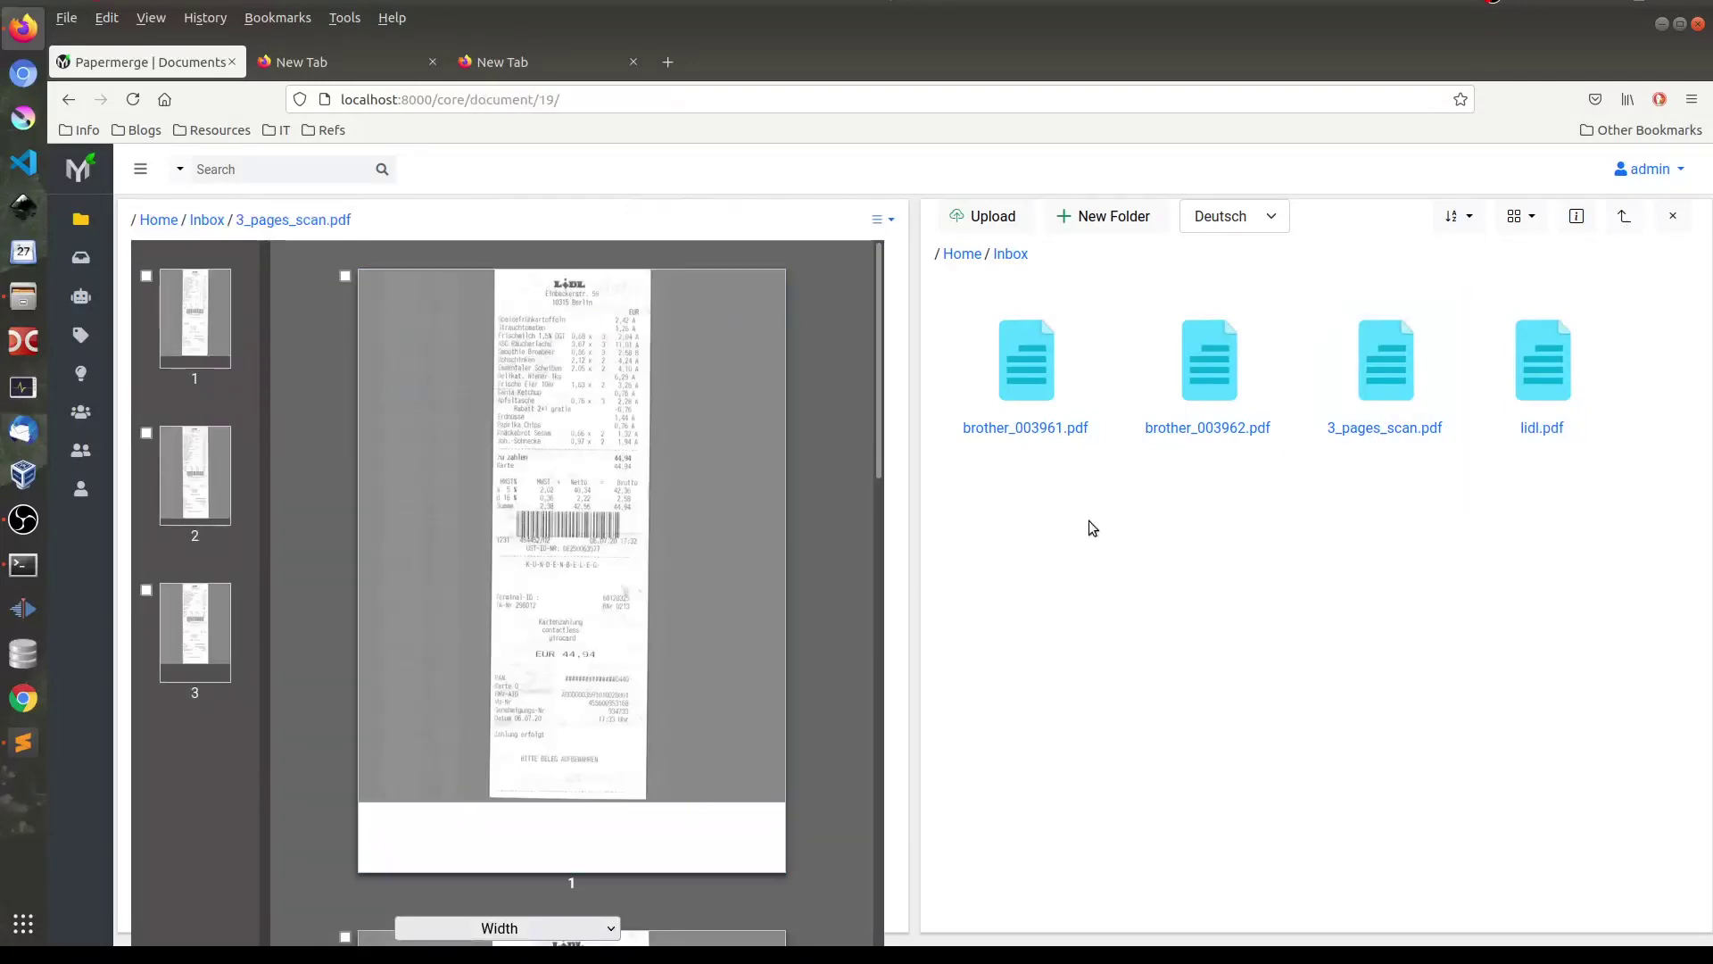
pyautogui.click(1055, 430)
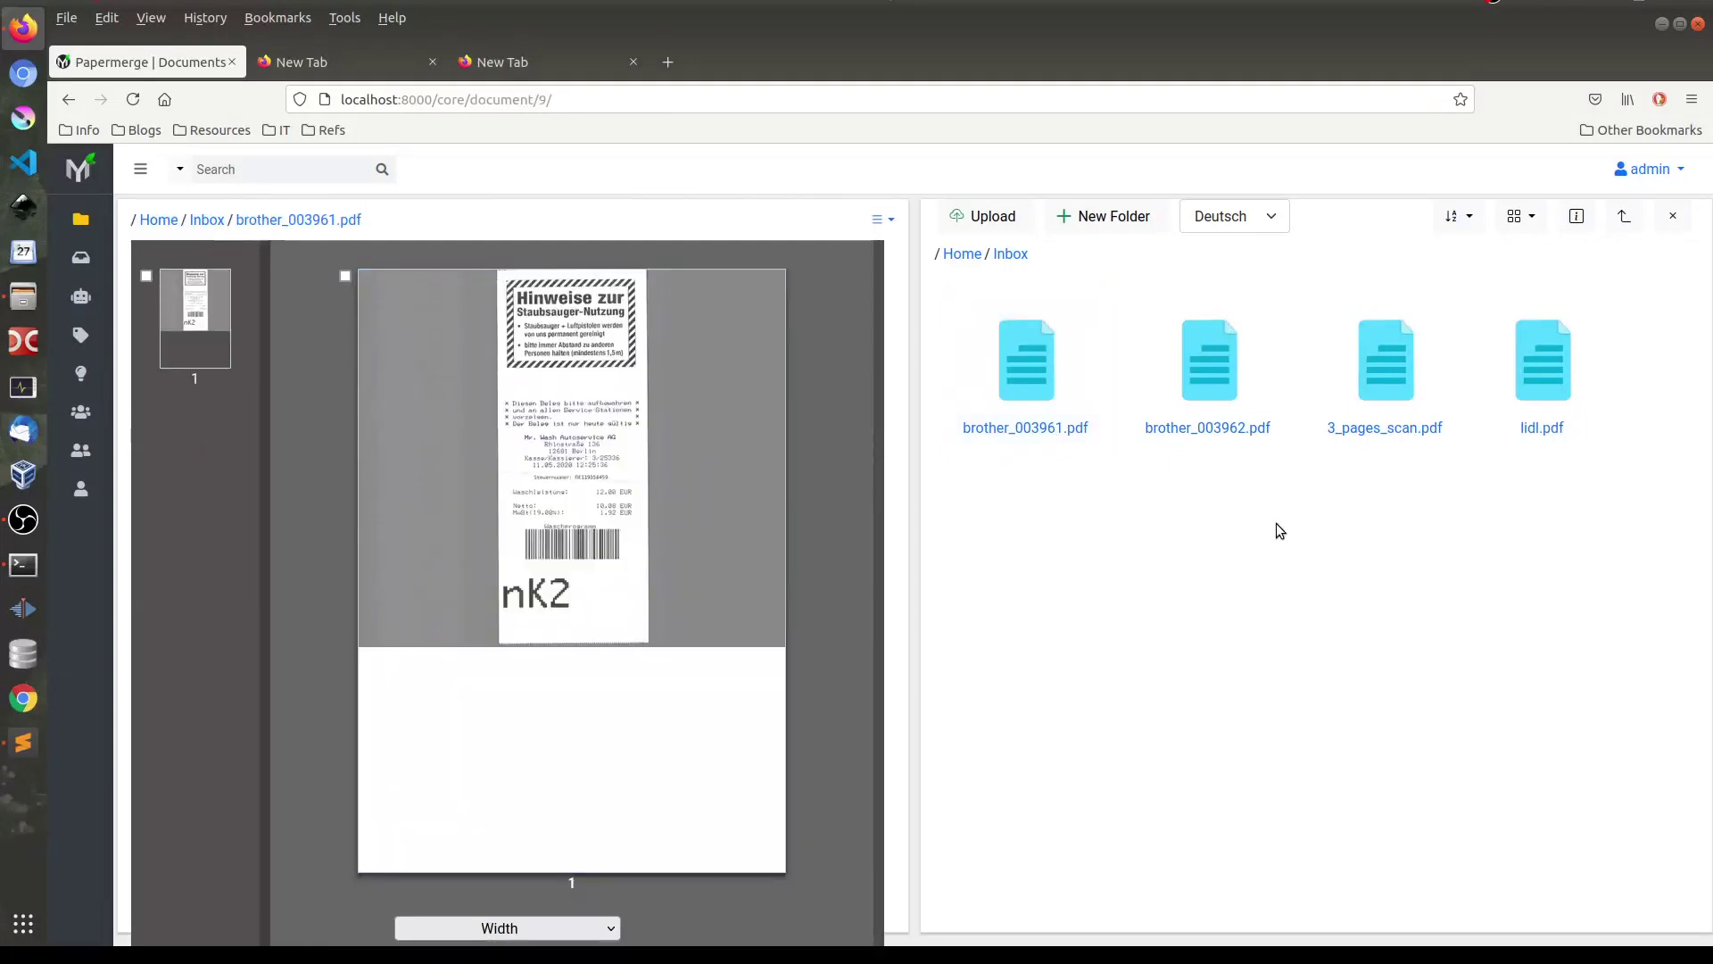
pyautogui.click(1557, 430)
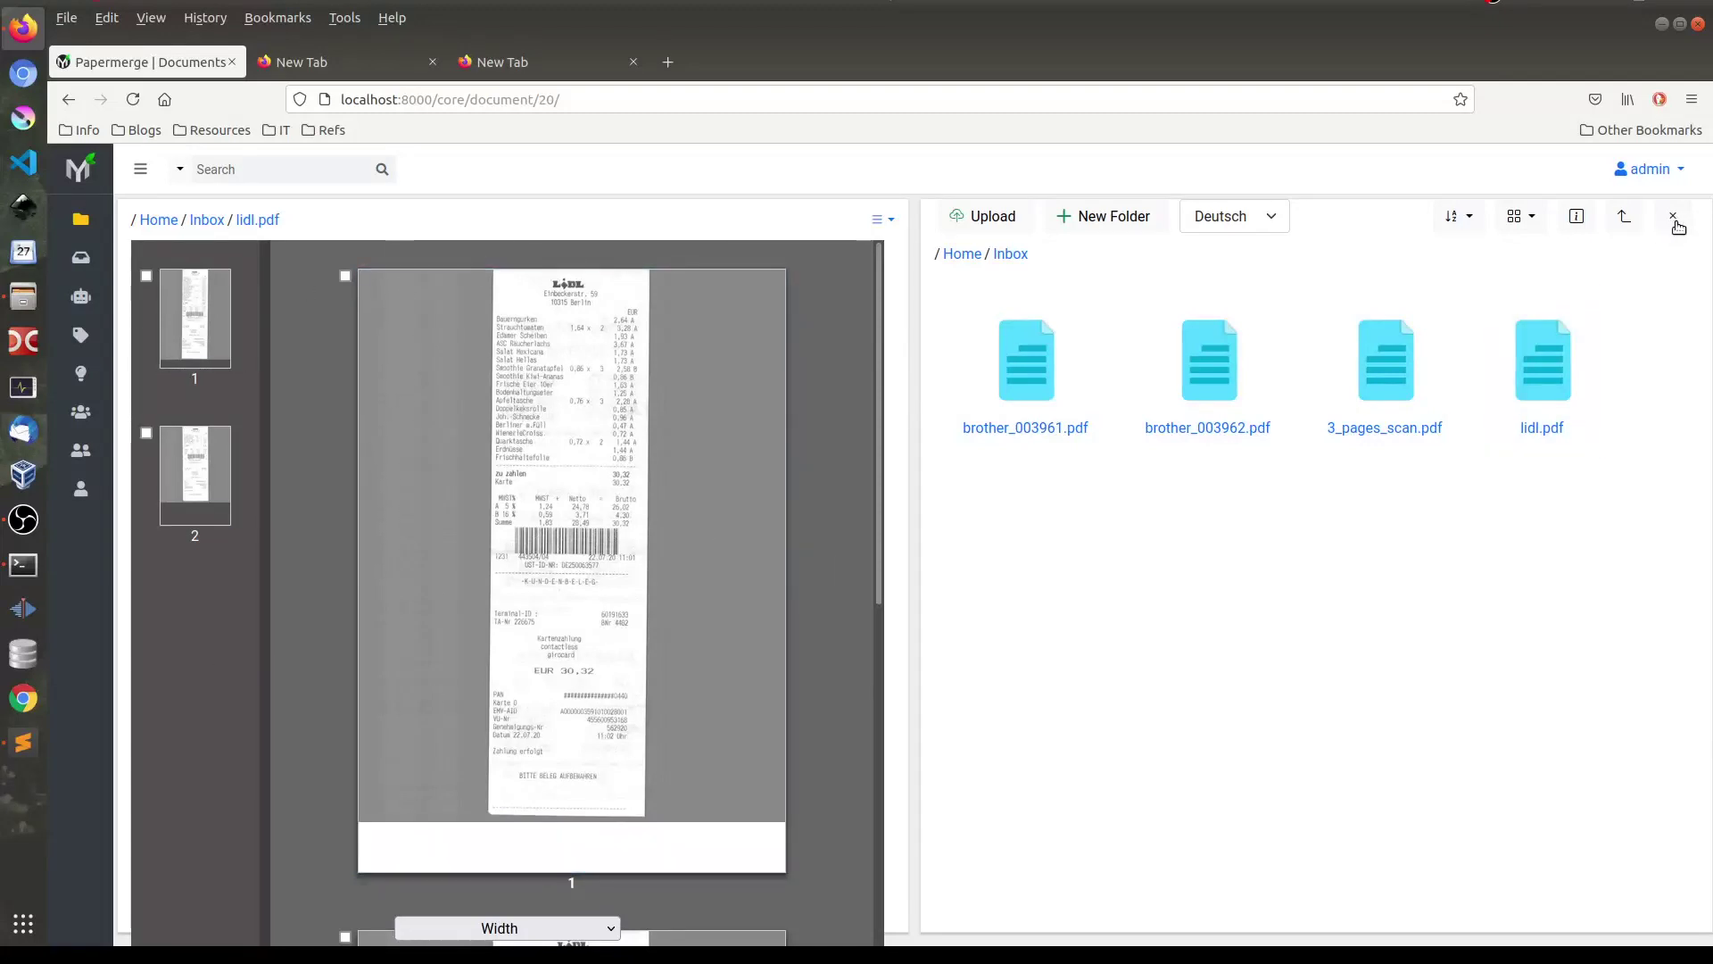
# - Close the right-hand panel
pyautogui.click(1674, 220)
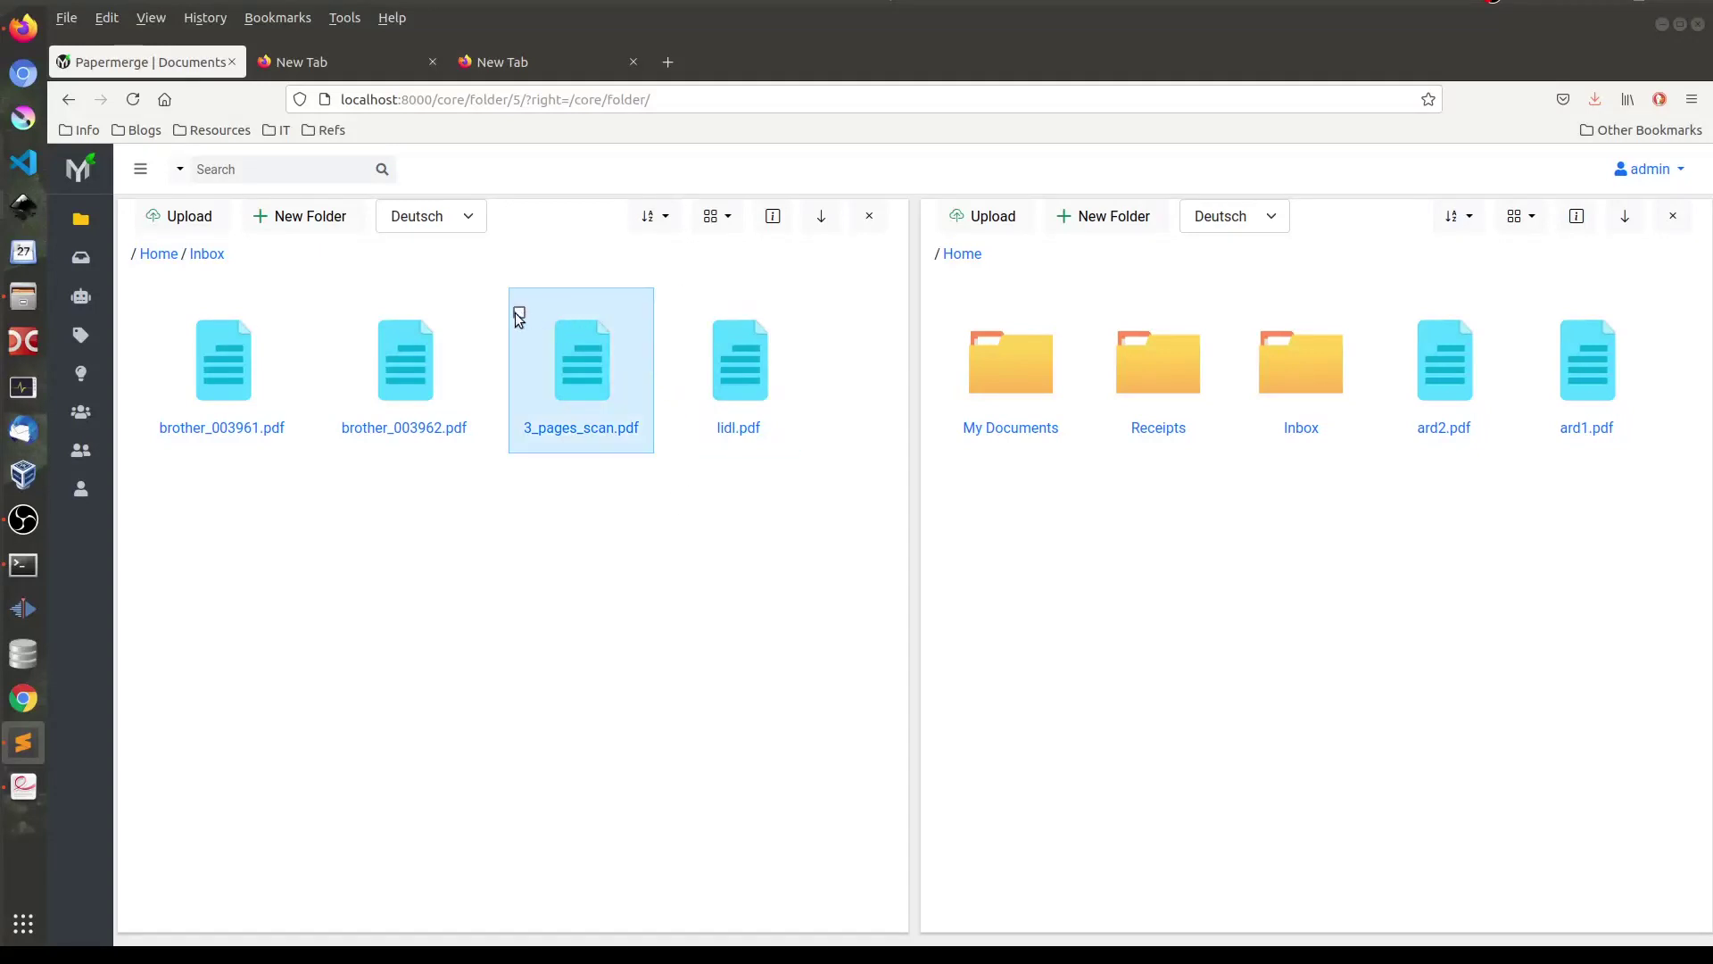
# - Download 3_pages_scan.pdf from the Inbox and open it in Document Viewer
pyautogui.click(519, 313)
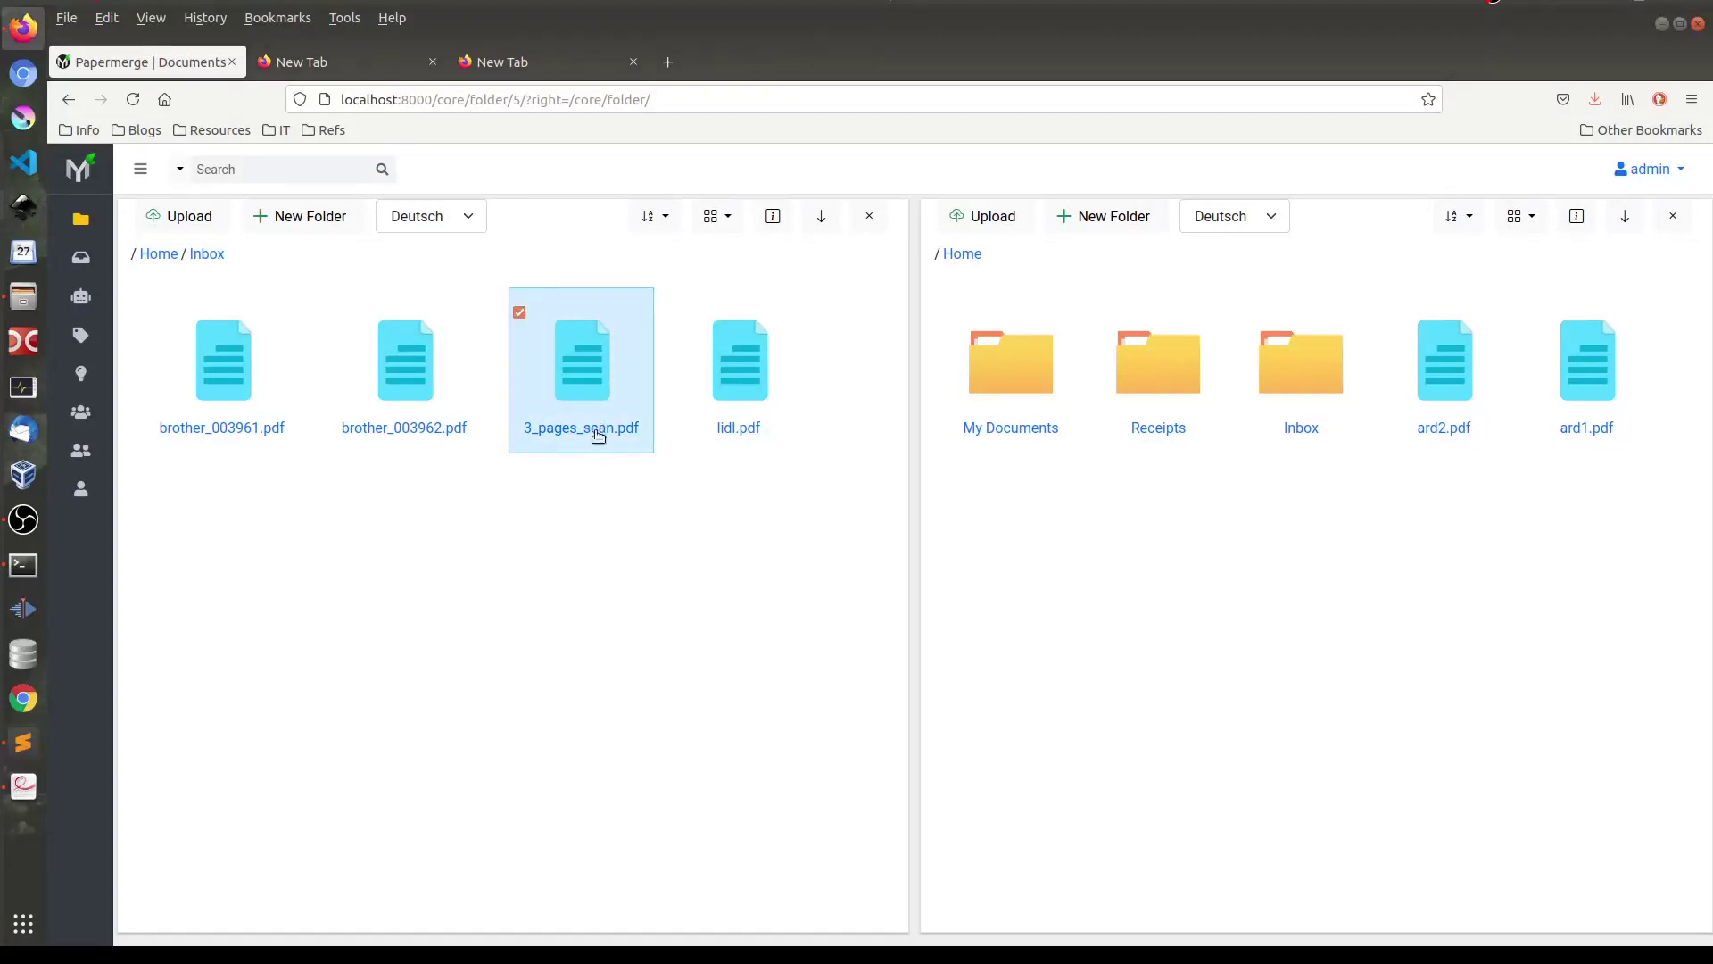
pyautogui.rightClick(561, 319)
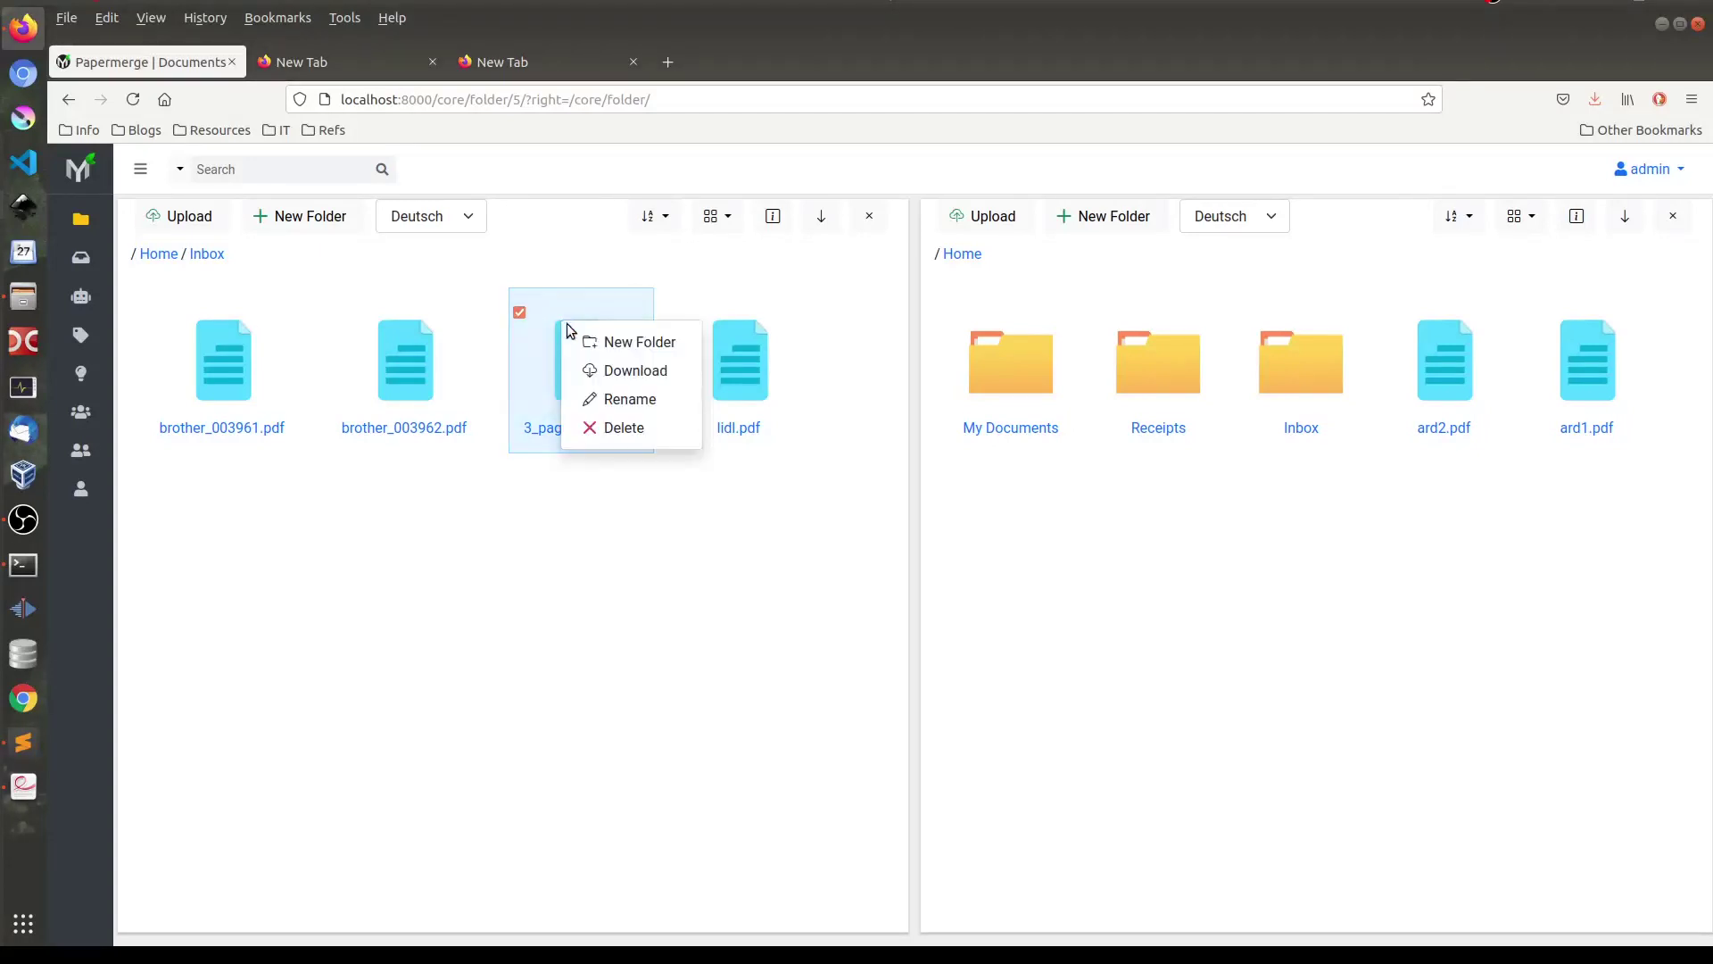
pyautogui.click(620, 373)
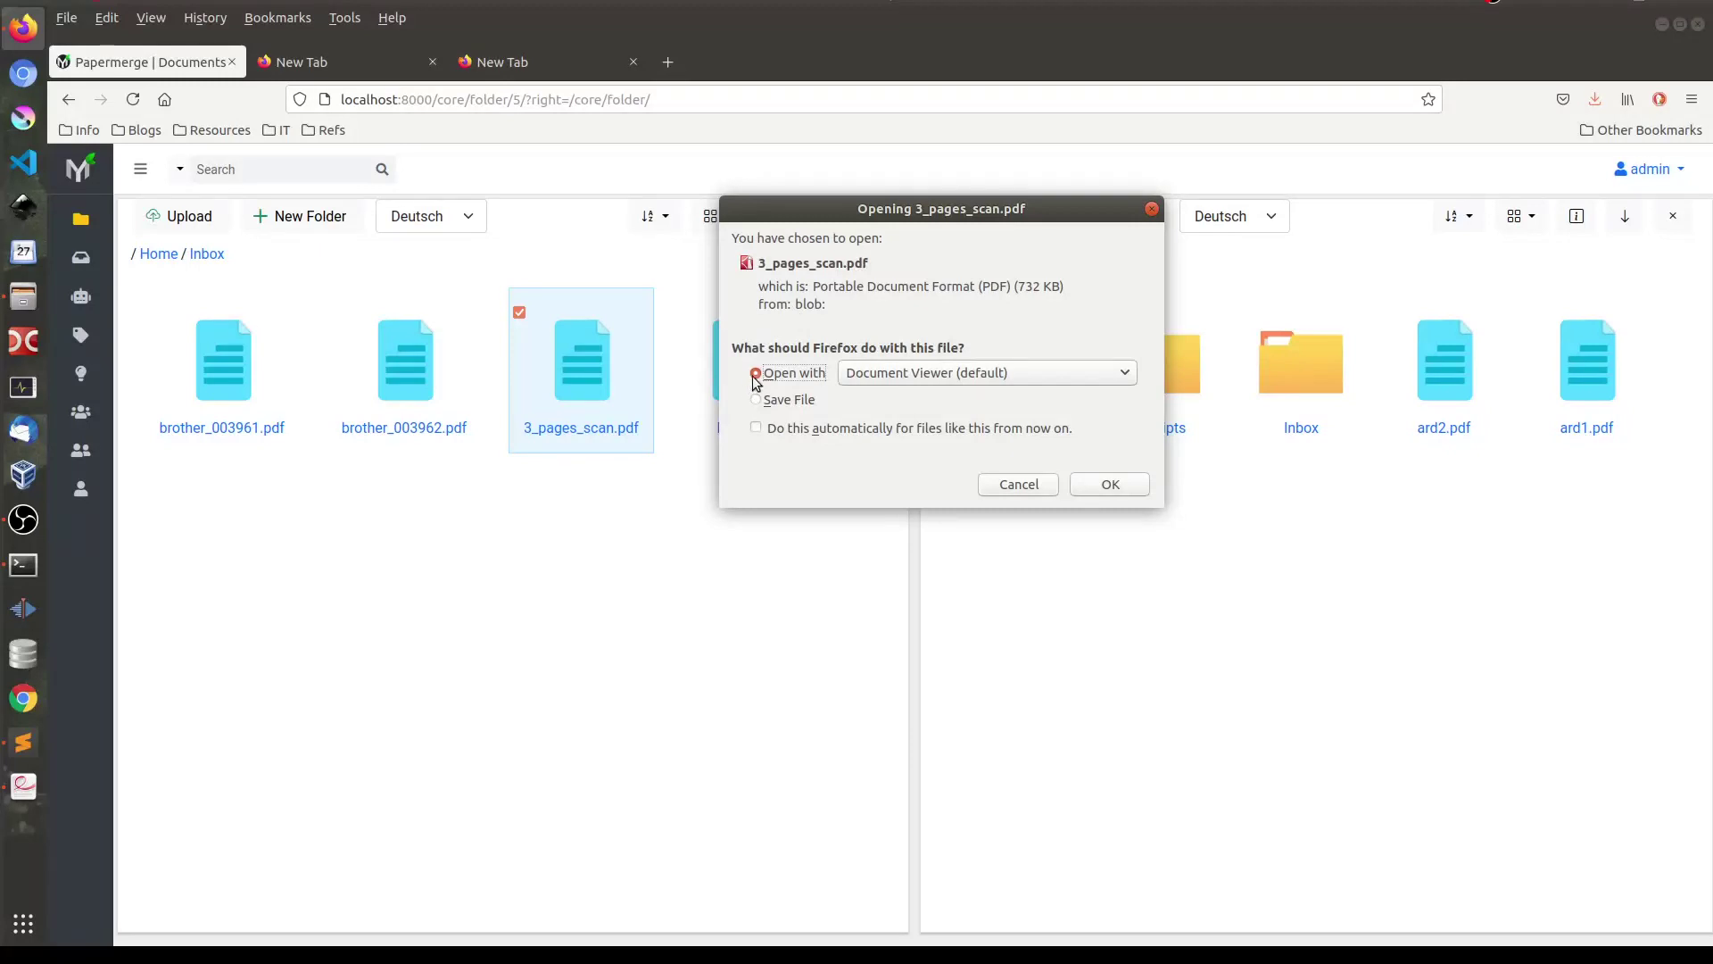
pyautogui.click(1111, 487)
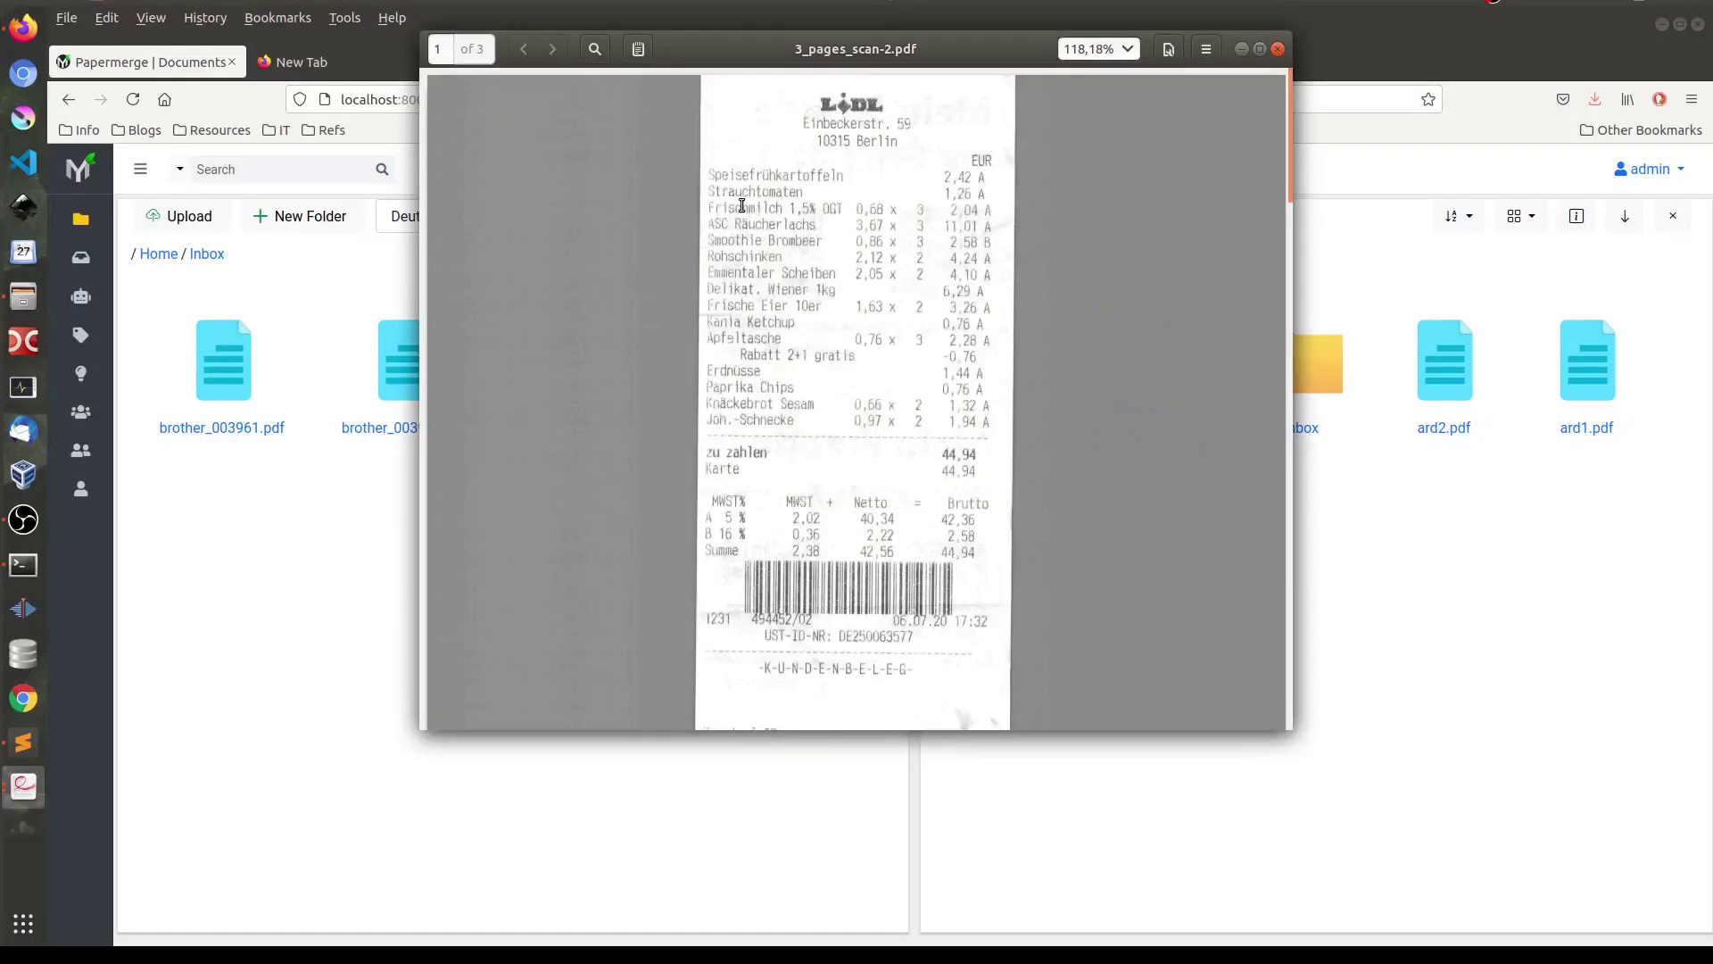
# - Select receipt lines starting at Frischmilch, then search the document for 'milch'
pyautogui.moveTo(741, 205); pyautogui.dragTo(792, 563)
pyautogui.click(803, 362)
pyautogui.click(595, 50)
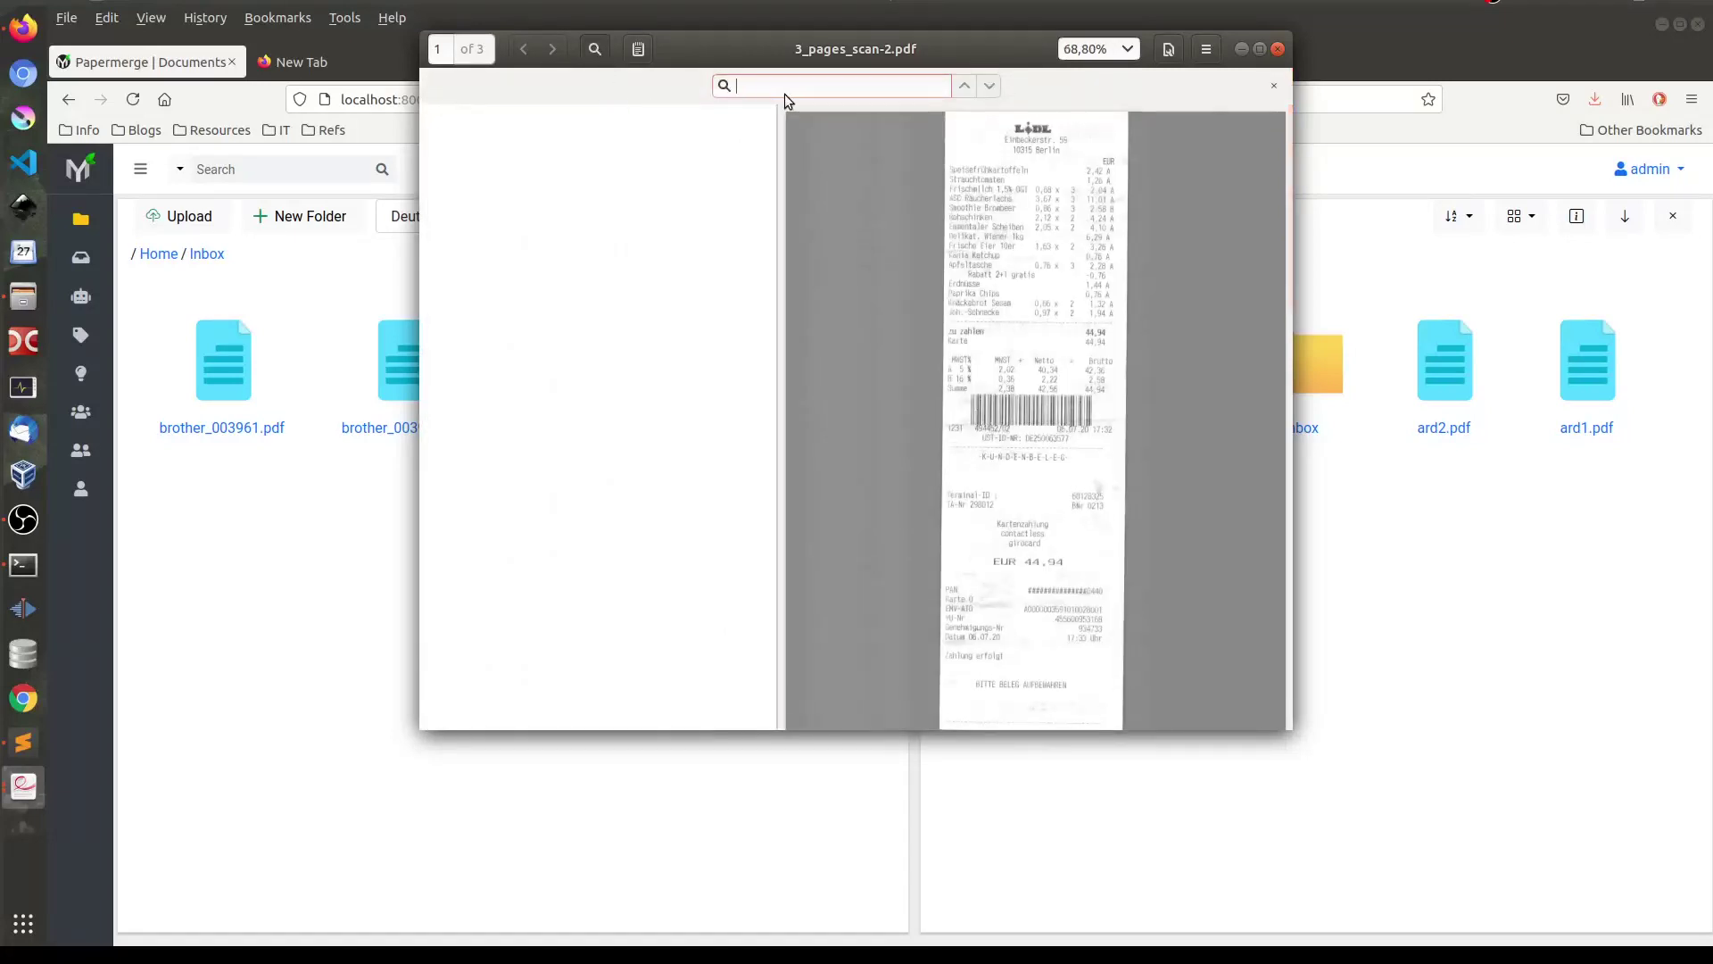
pyautogui.write('mi')
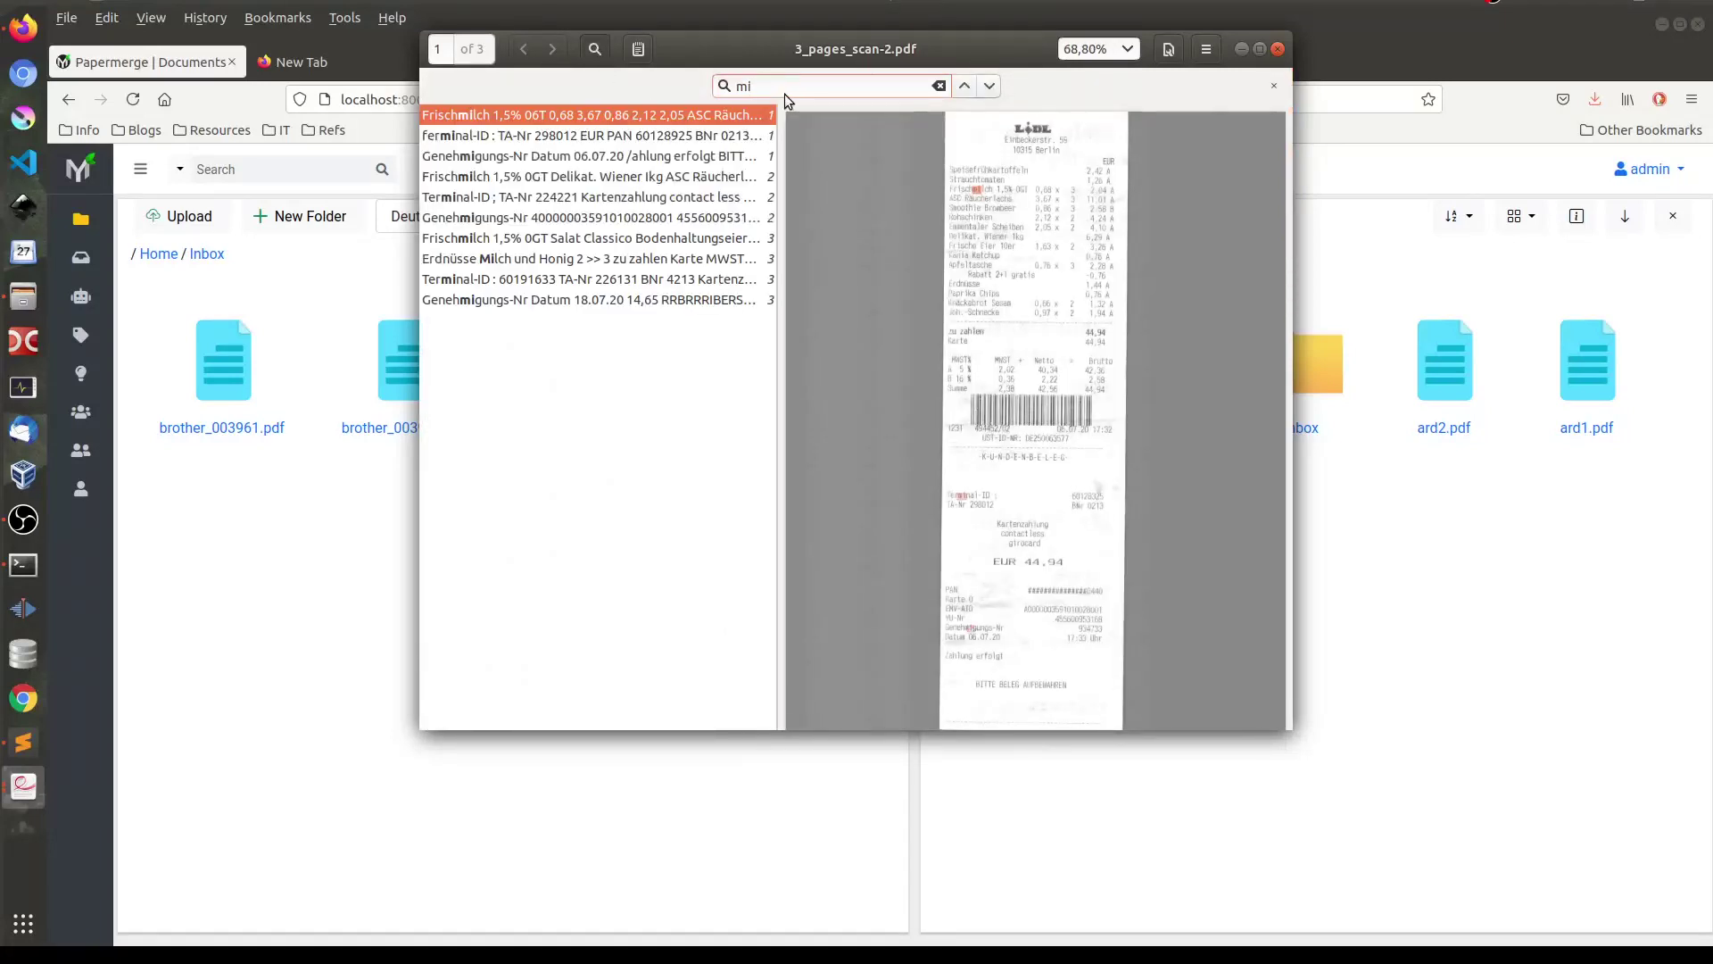
pyautogui.write('lch')
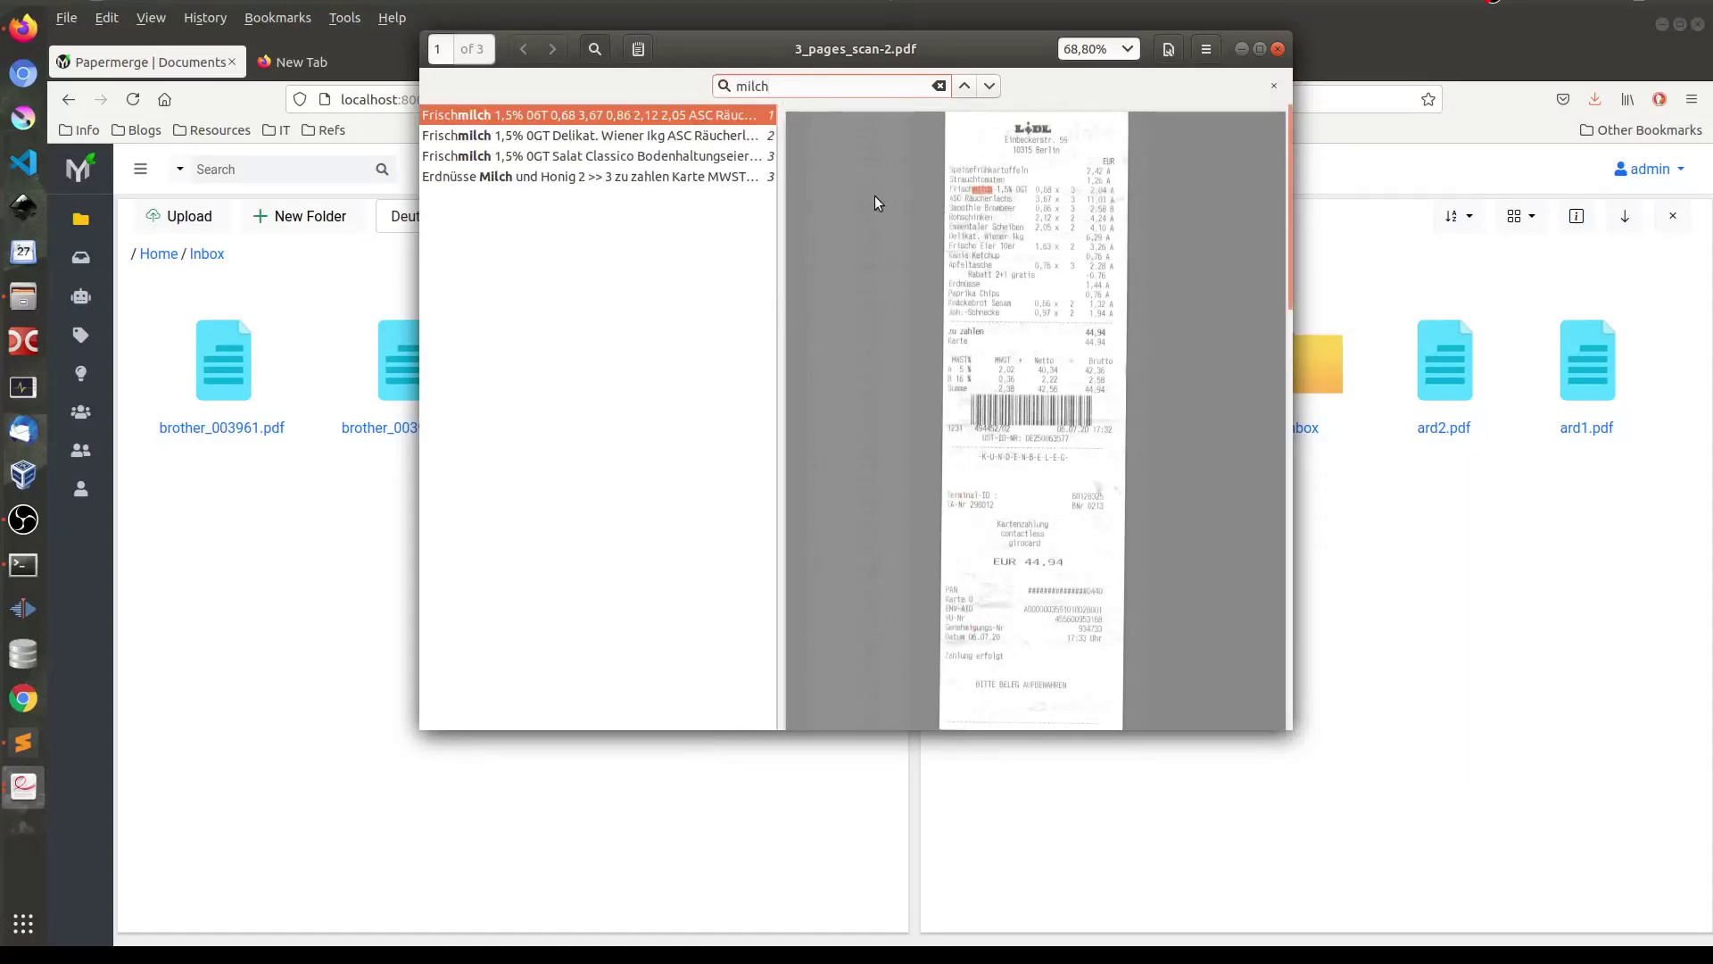
# - Set the viewer zoom to 100% and enlarge the window
pyautogui.click(1205, 51)
pyautogui.click(1206, 52)
pyautogui.click(1128, 49)
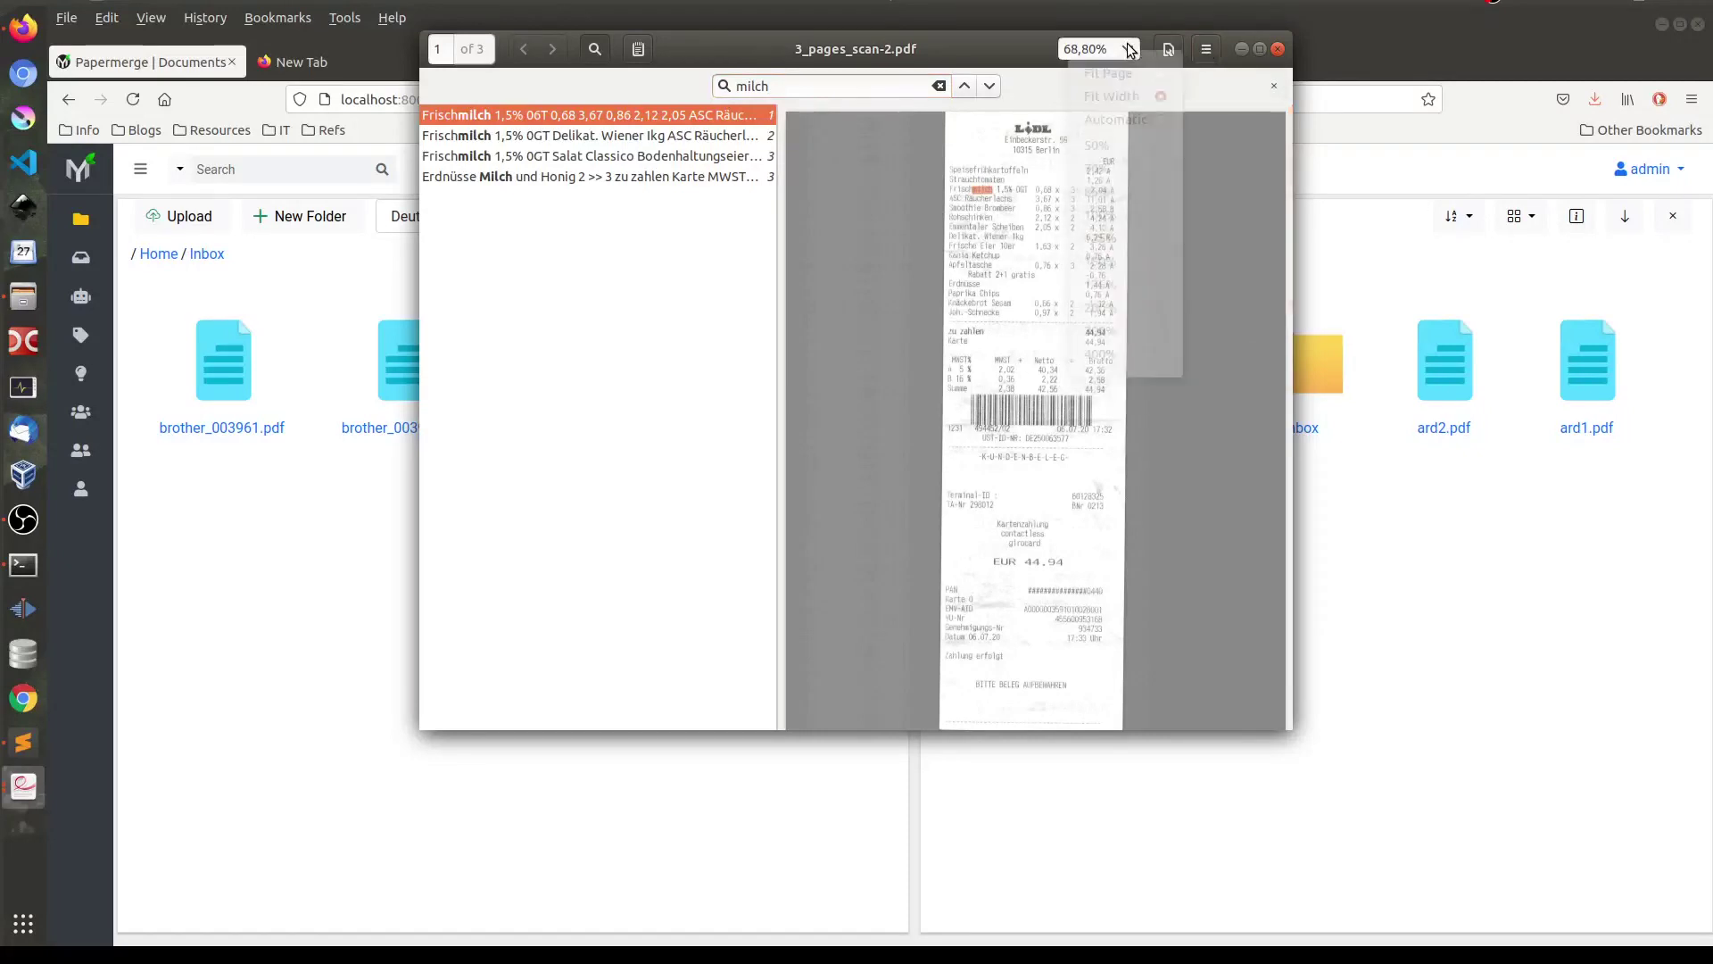
pyautogui.click(1104, 229)
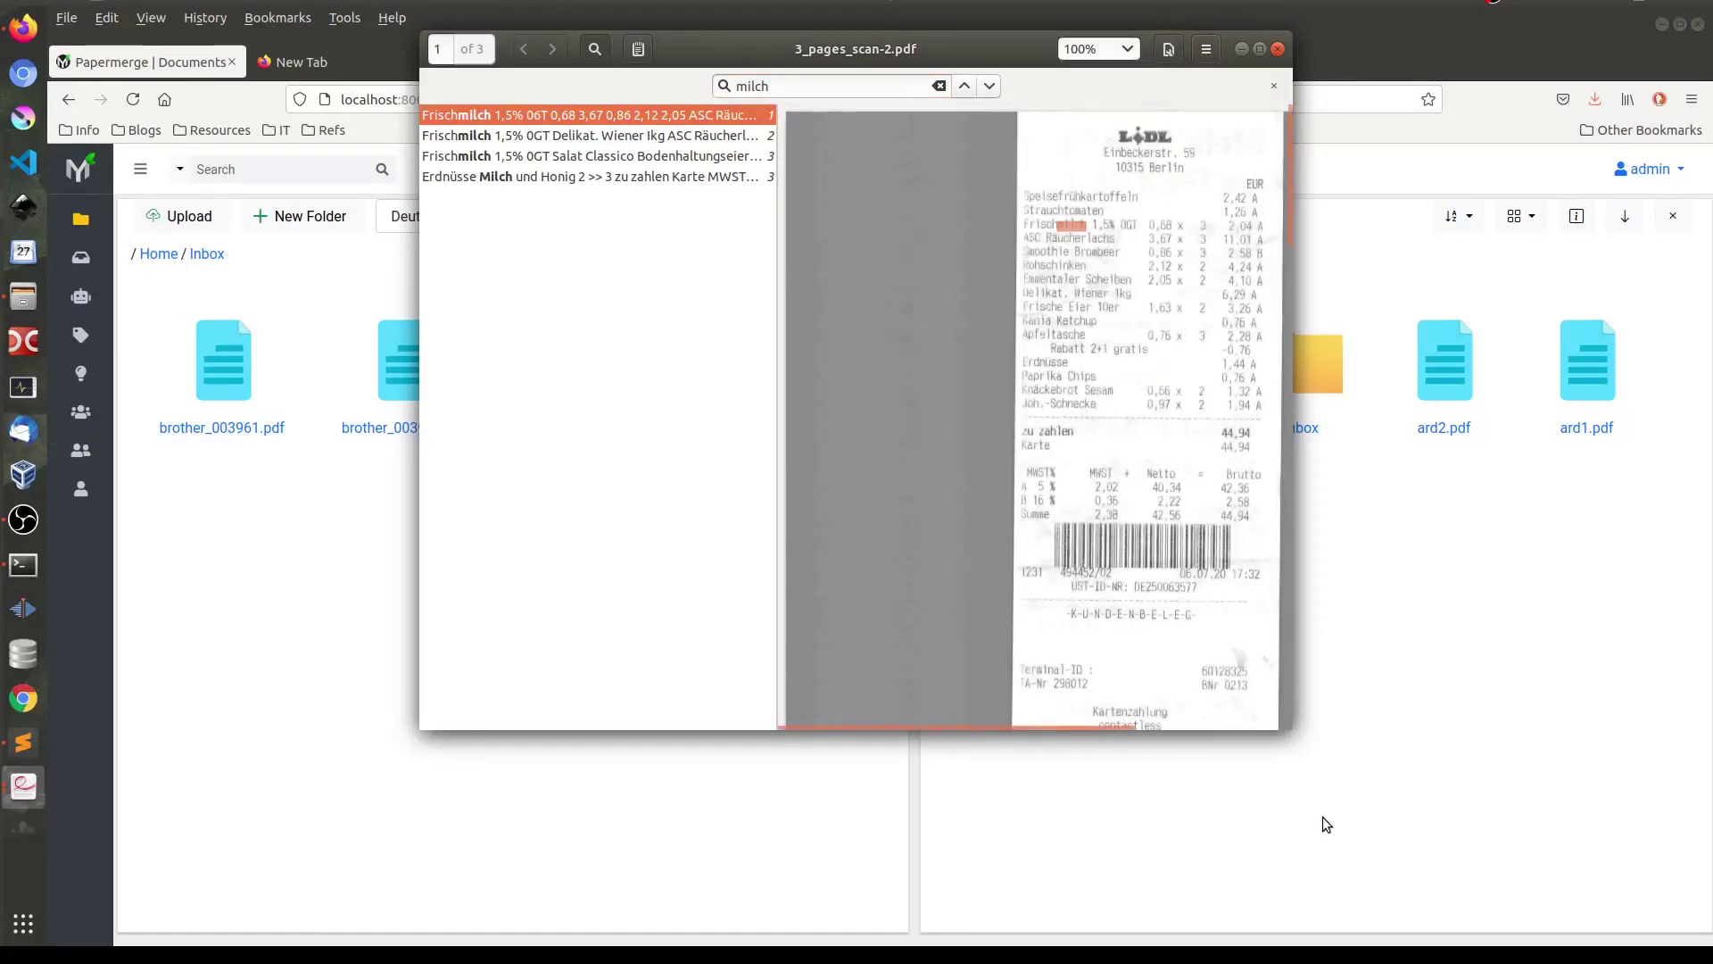
pyautogui.moveTo(1285, 727); pyautogui.dragTo(1577, 791)
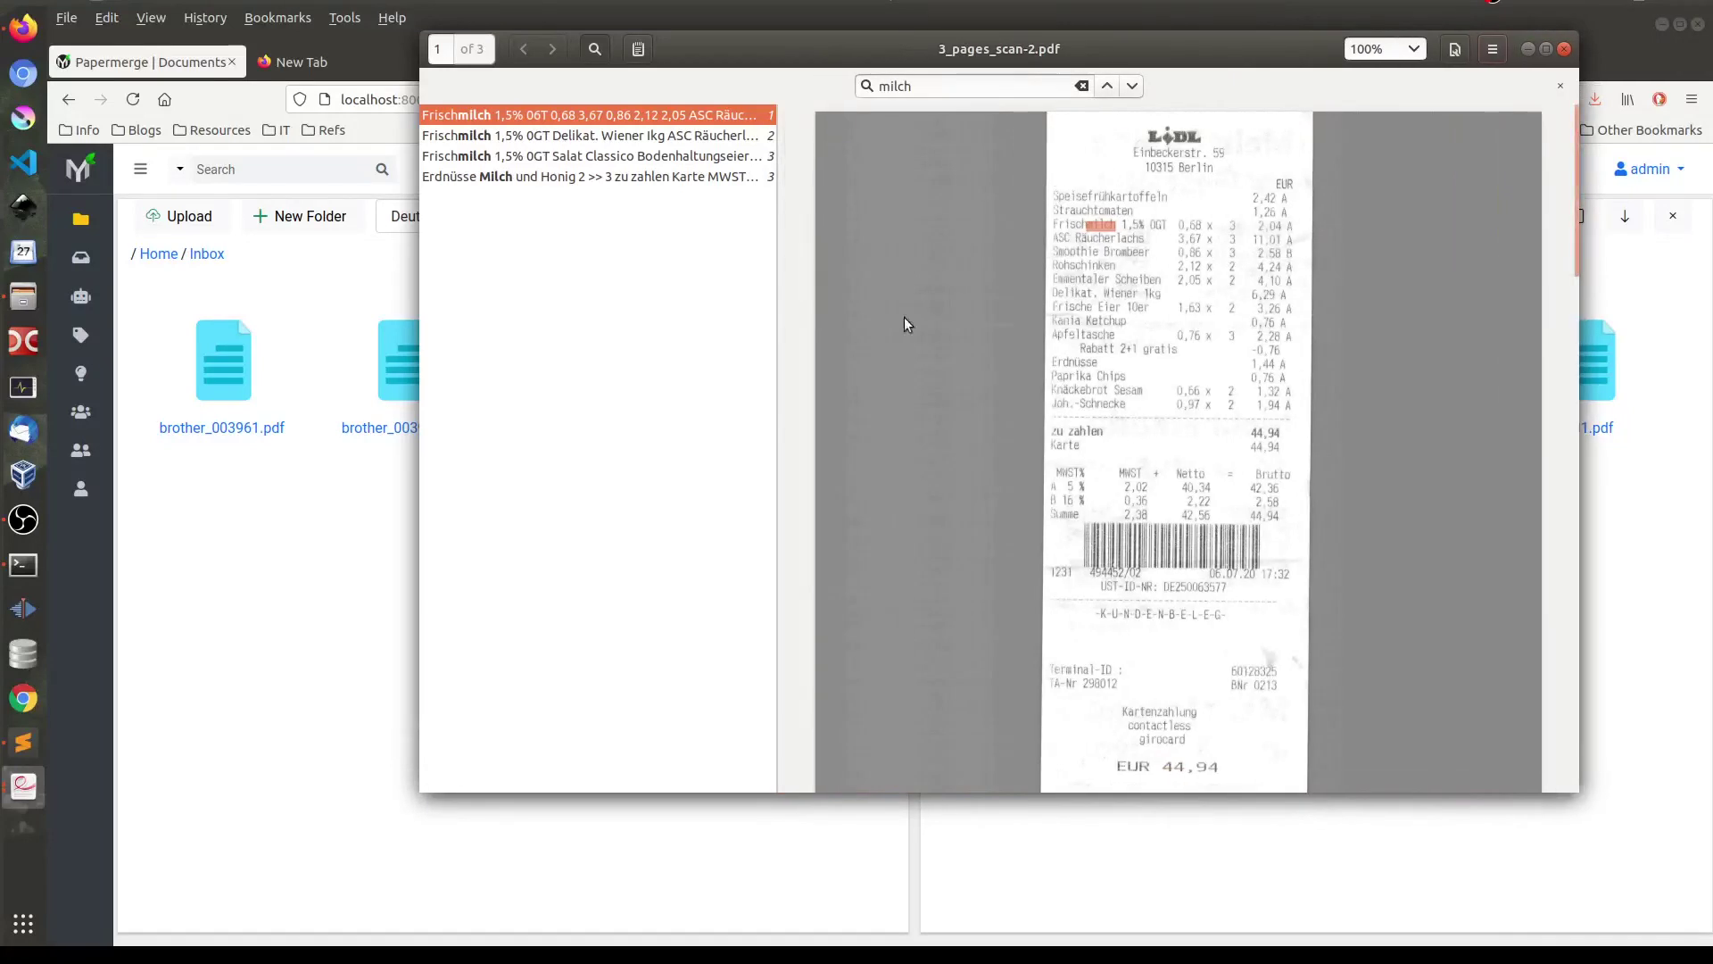
# - Jump to the milch matches on pages 2 and 3, then move the window aside
pyautogui.click(713, 137)
pyautogui.scroll(-4, 1250, 589)
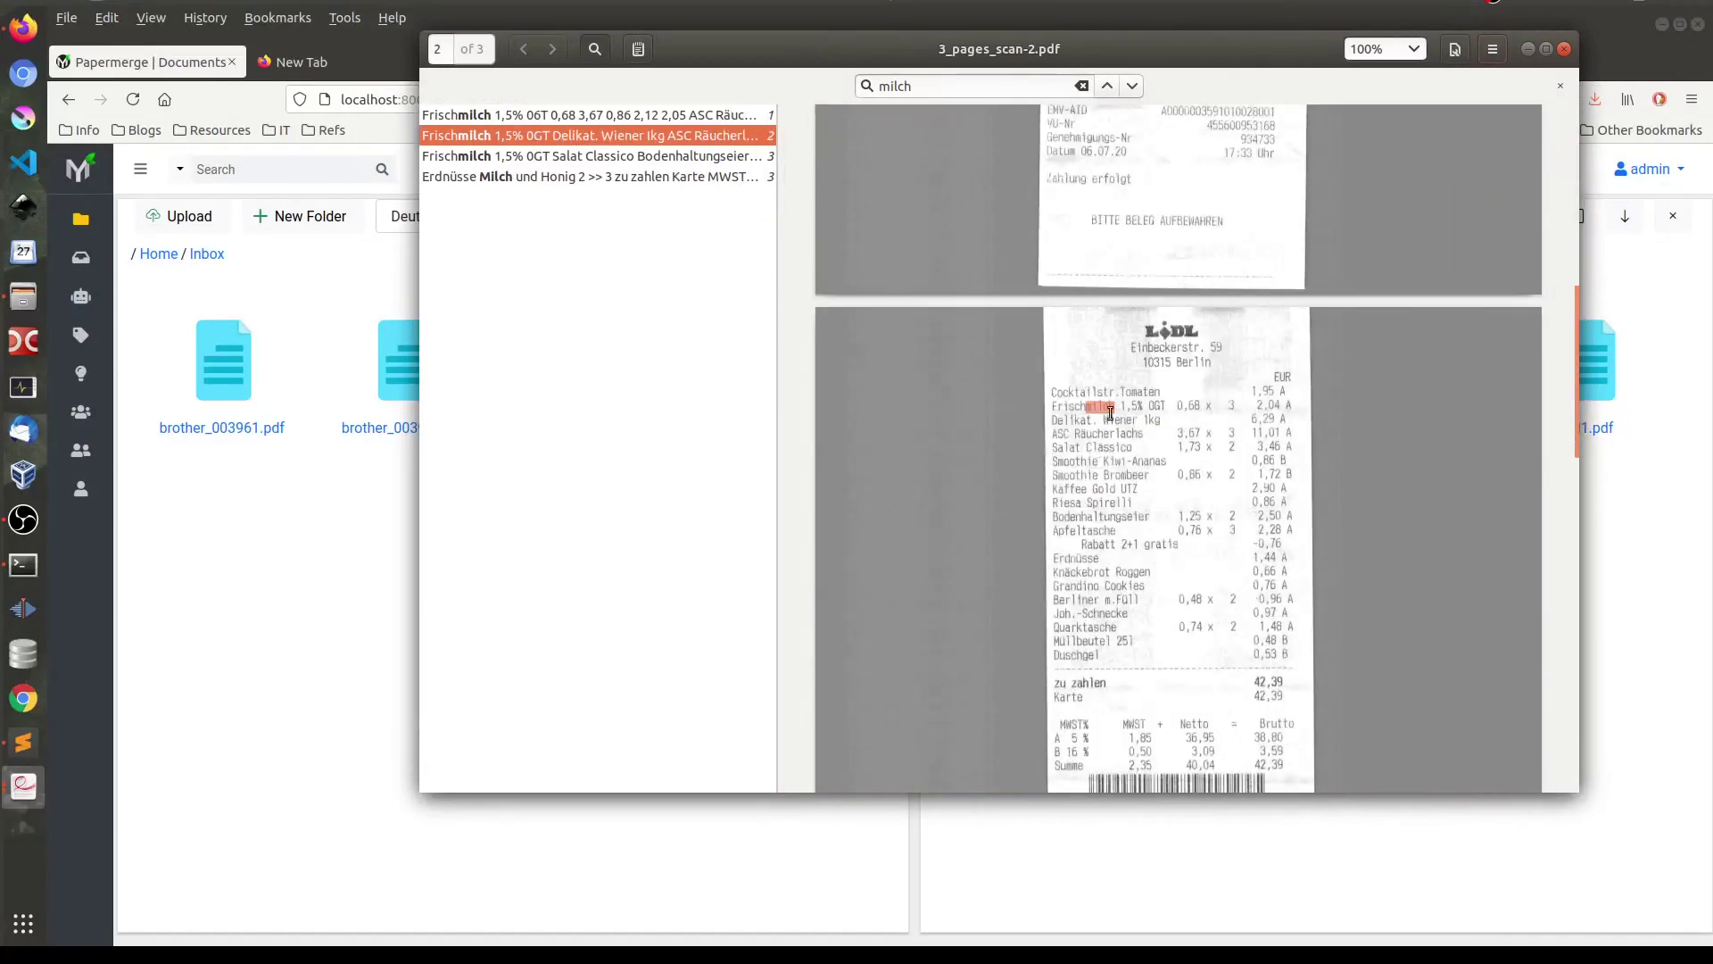
pyautogui.click(572, 159)
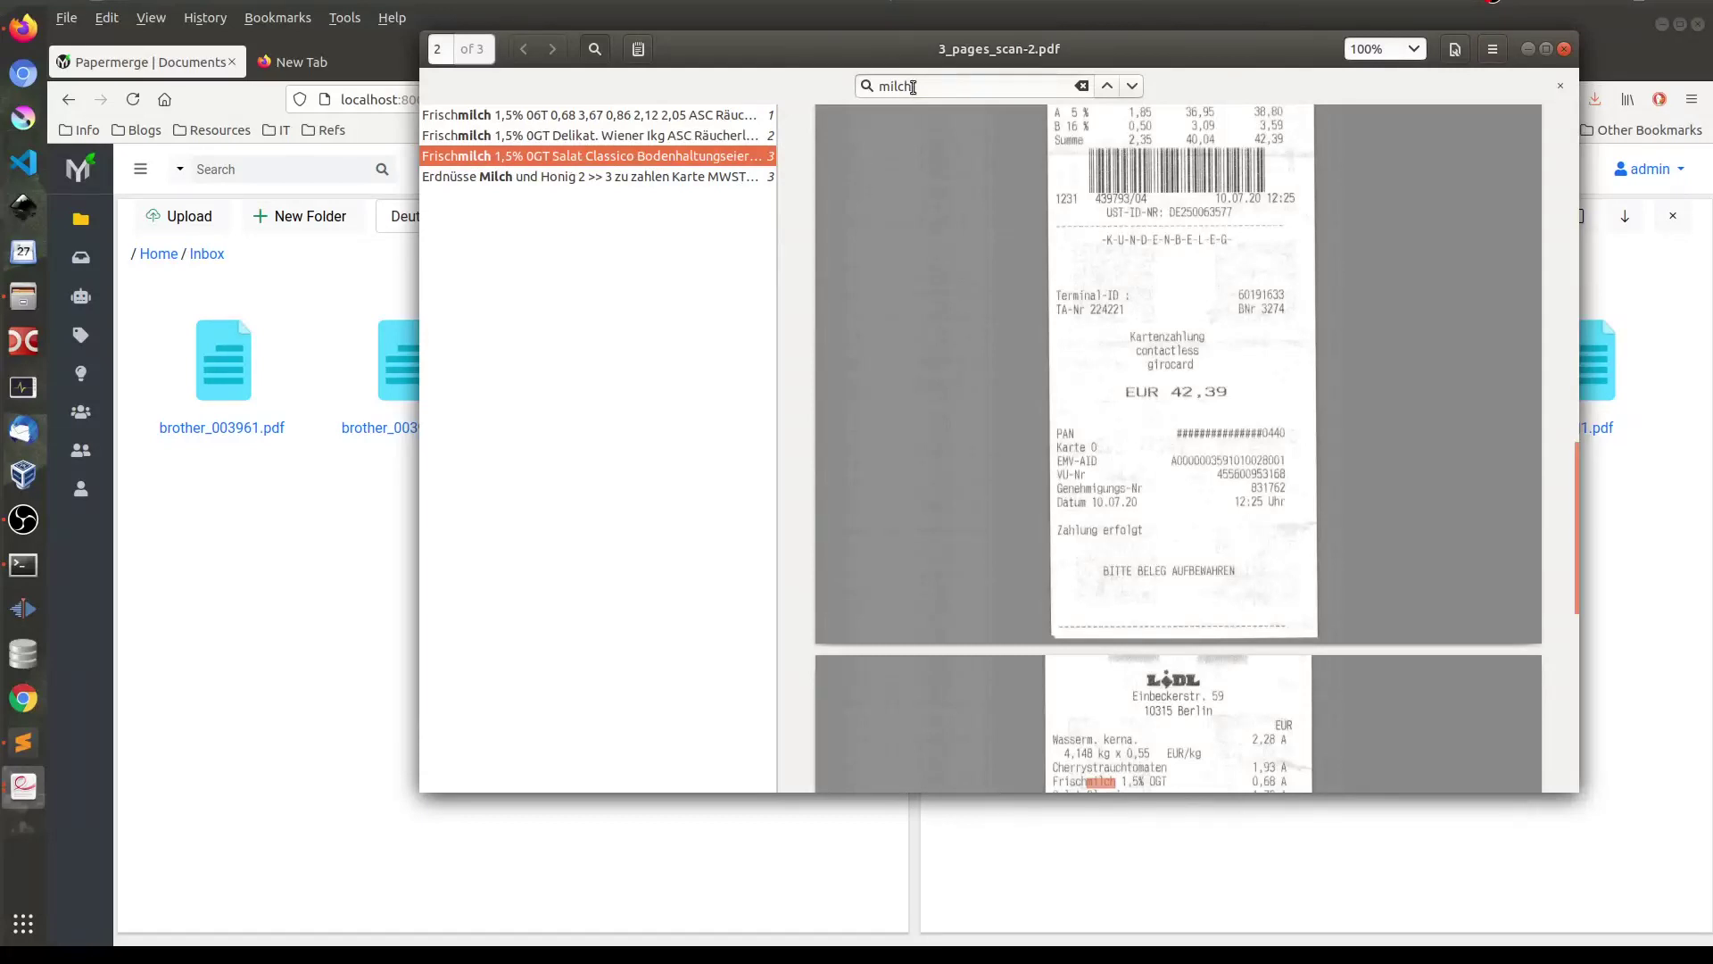
pyautogui.scroll(-5, 1178, 446)
pyautogui.moveTo(496, 462); pyautogui.dragTo(582, 496)
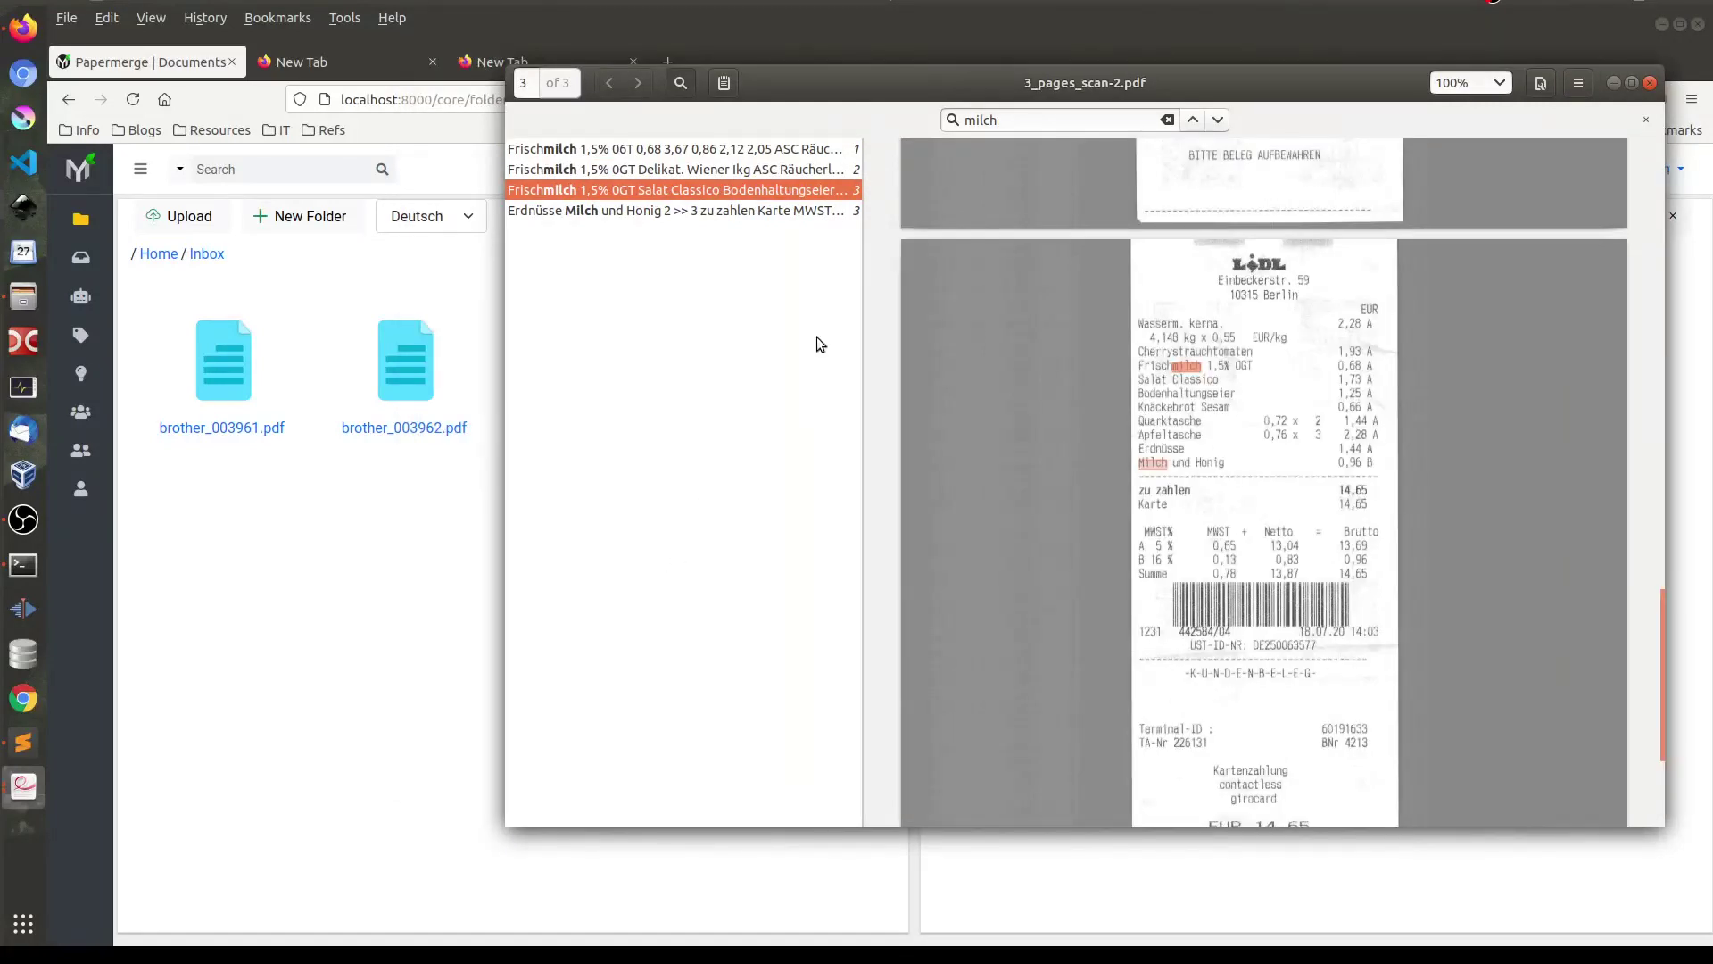
pyautogui.moveTo(1009, 71); pyautogui.dragTo(1160, 101)
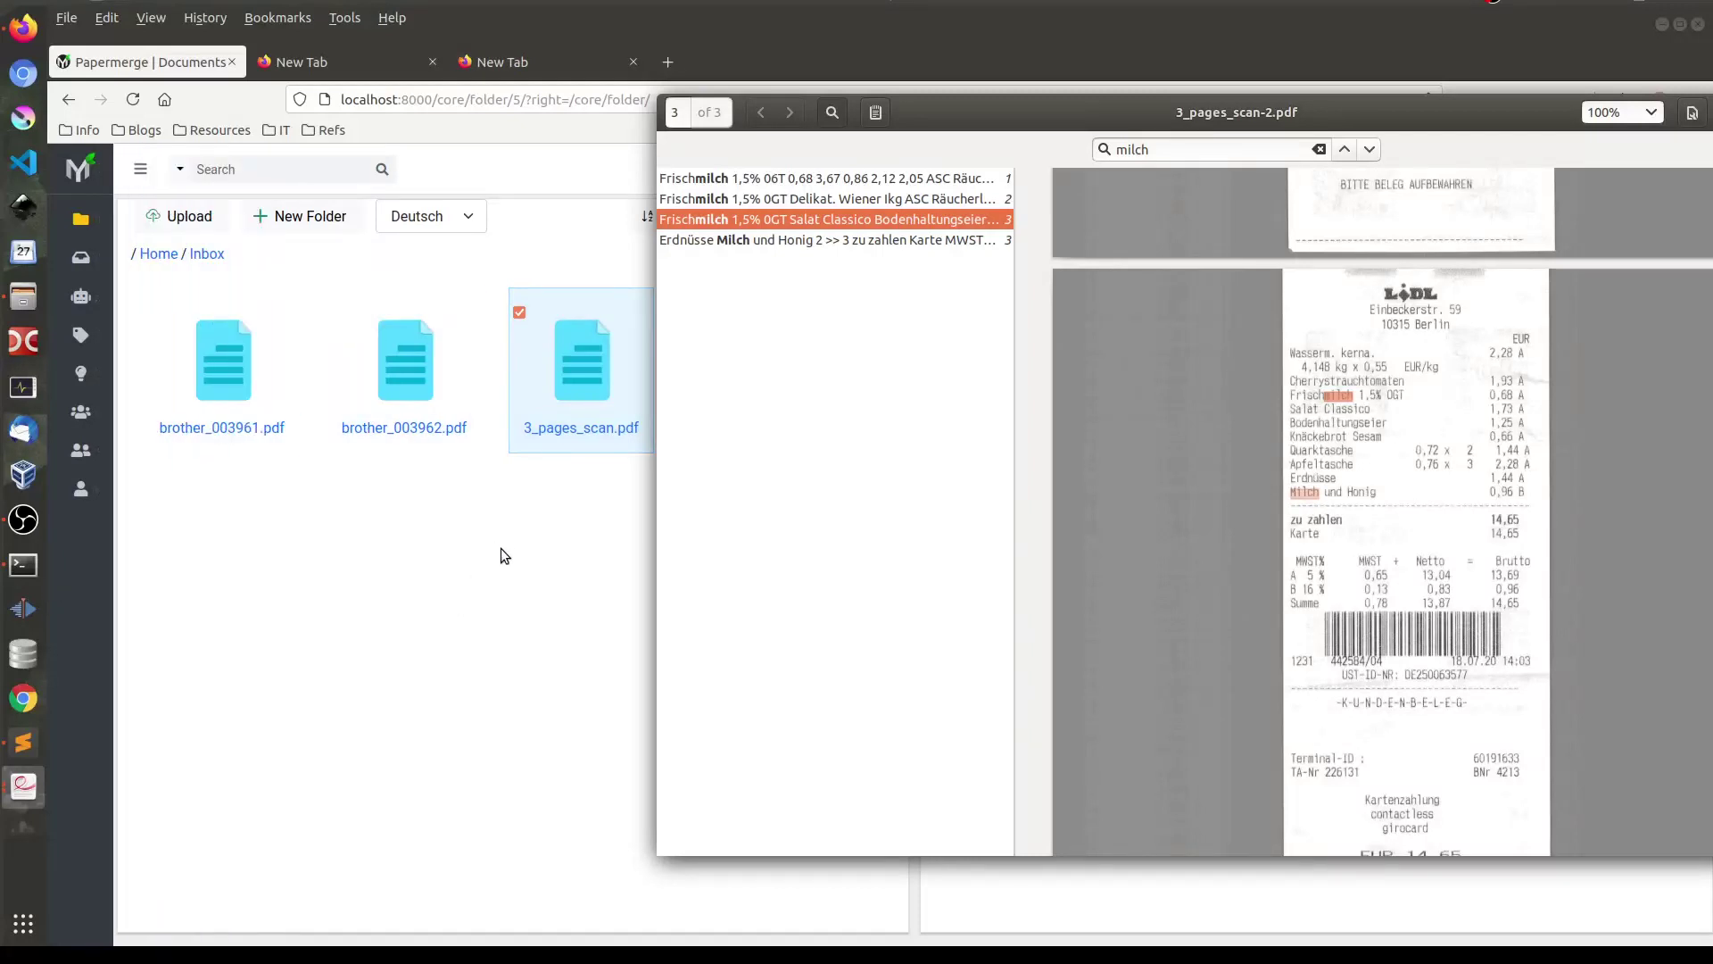
# - Open the original 3_pages_scan.pdf from the file manager and search it for 'mil'
pyautogui.click(25, 299)
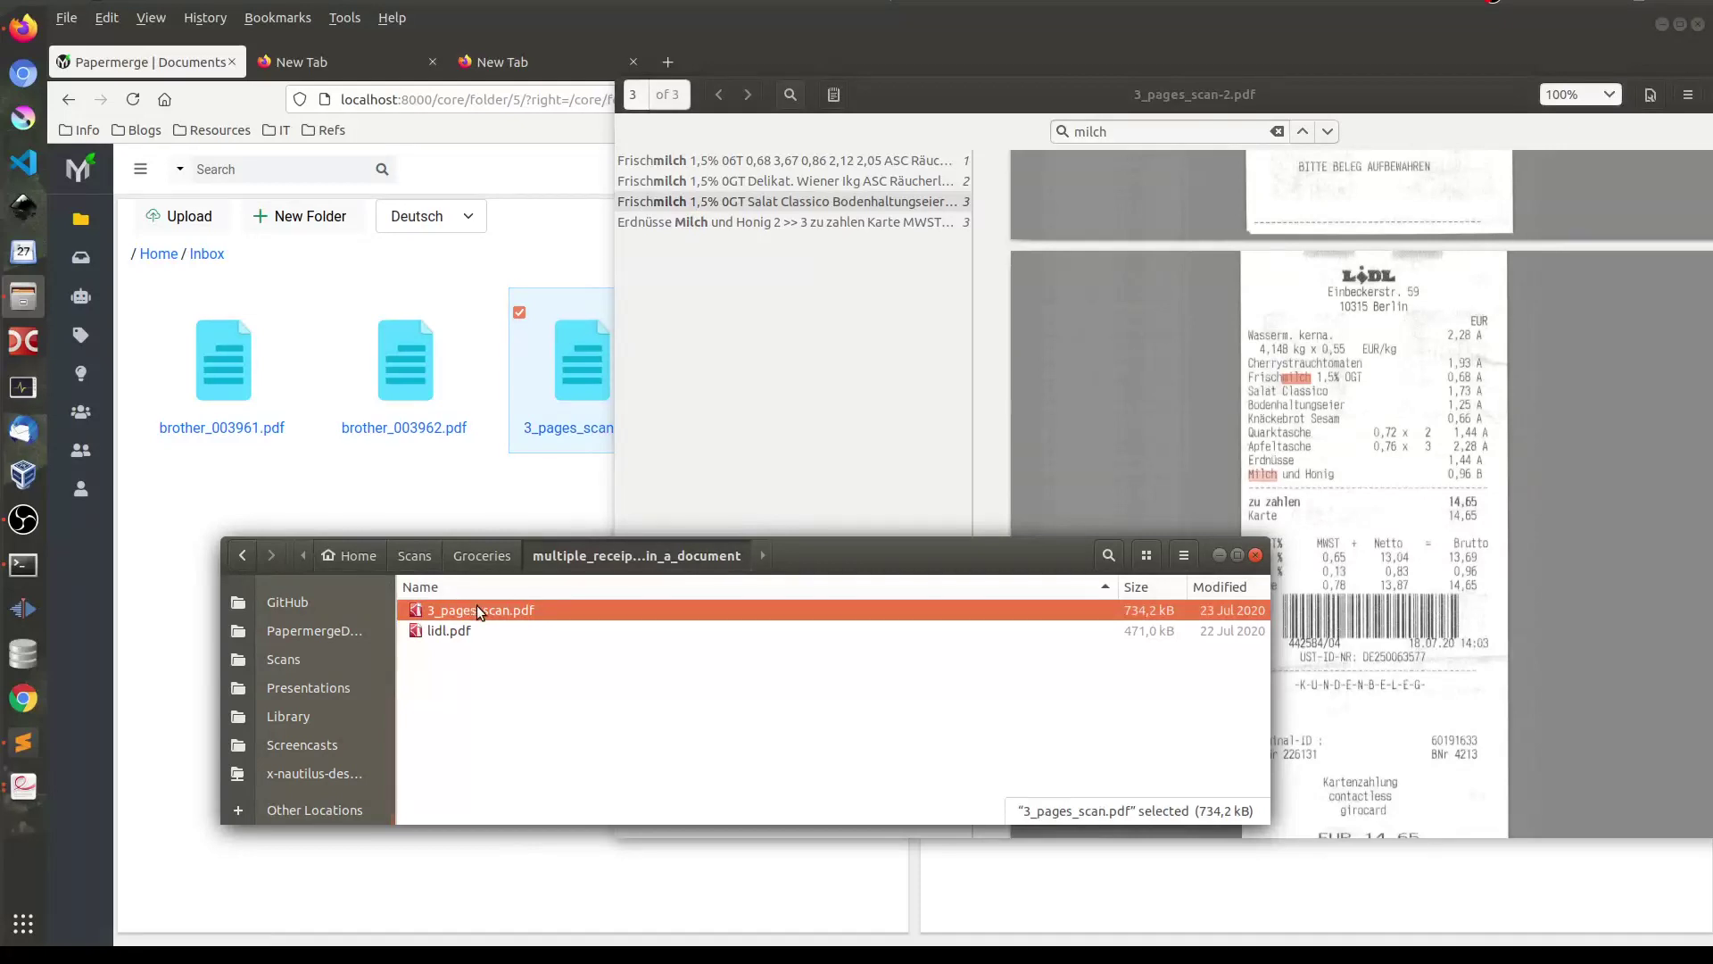
pyautogui.doubleClick(476, 605)
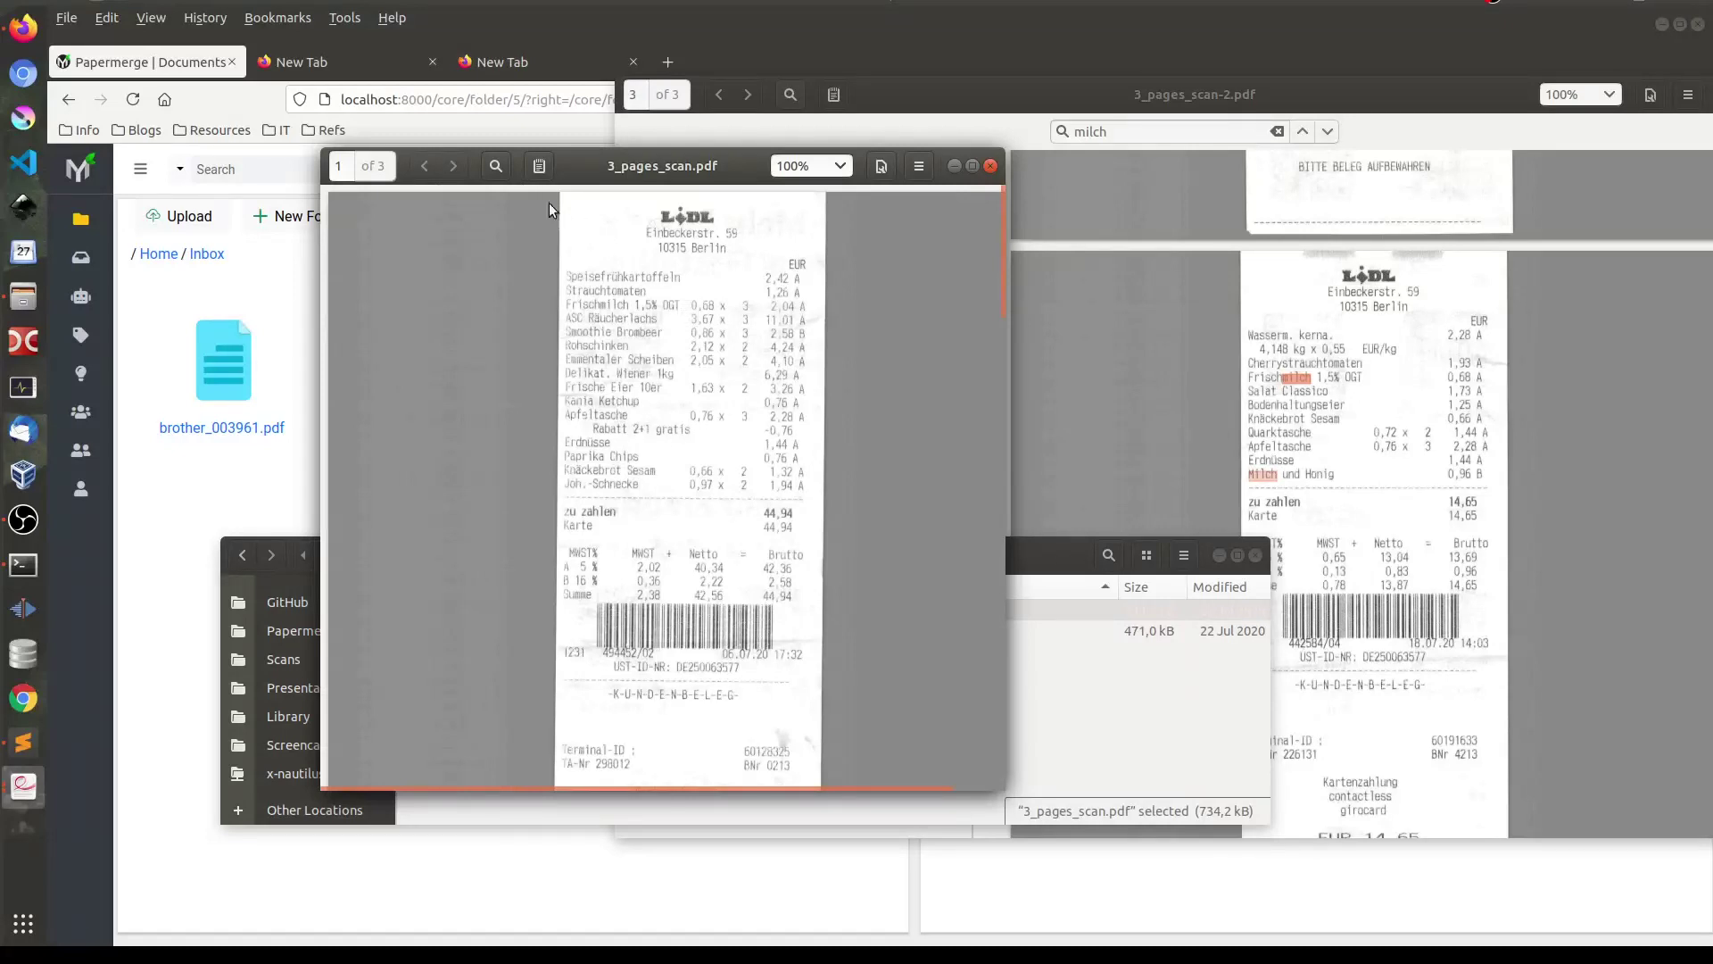
pyautogui.click(496, 167)
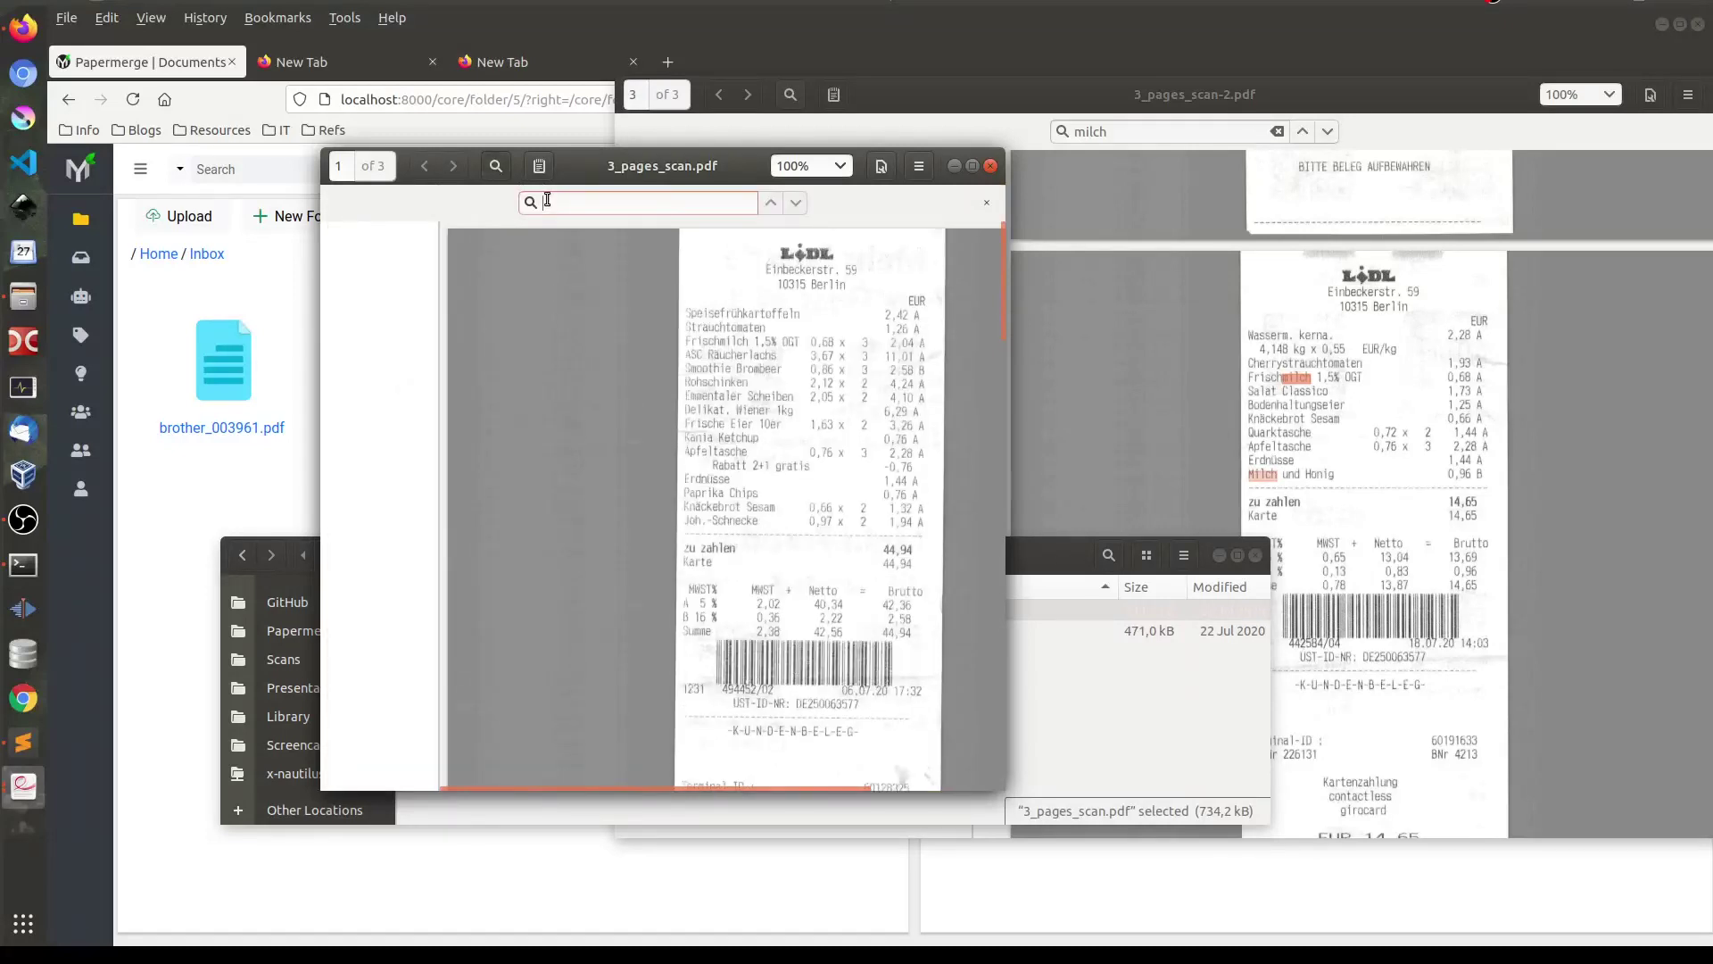
pyautogui.write('milch')
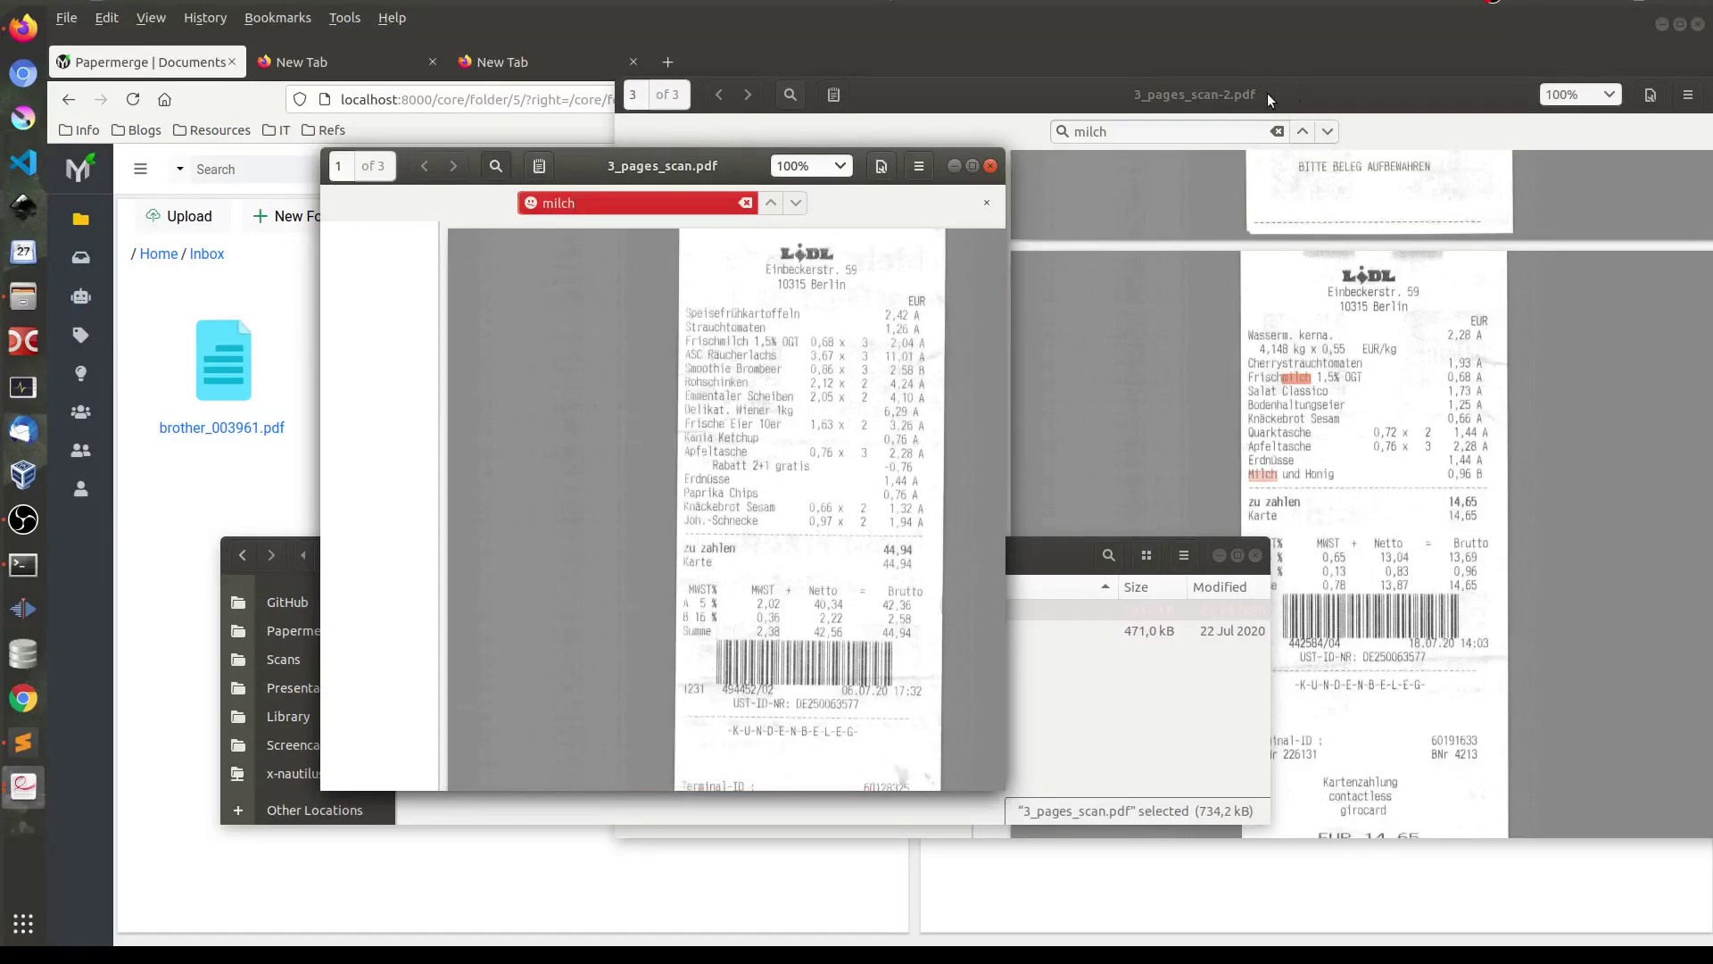
# - Show the fourth milch match in the OCR copy, then close the viewer windows
pyautogui.moveTo(1268, 93); pyautogui.dragTo(1348, 151)
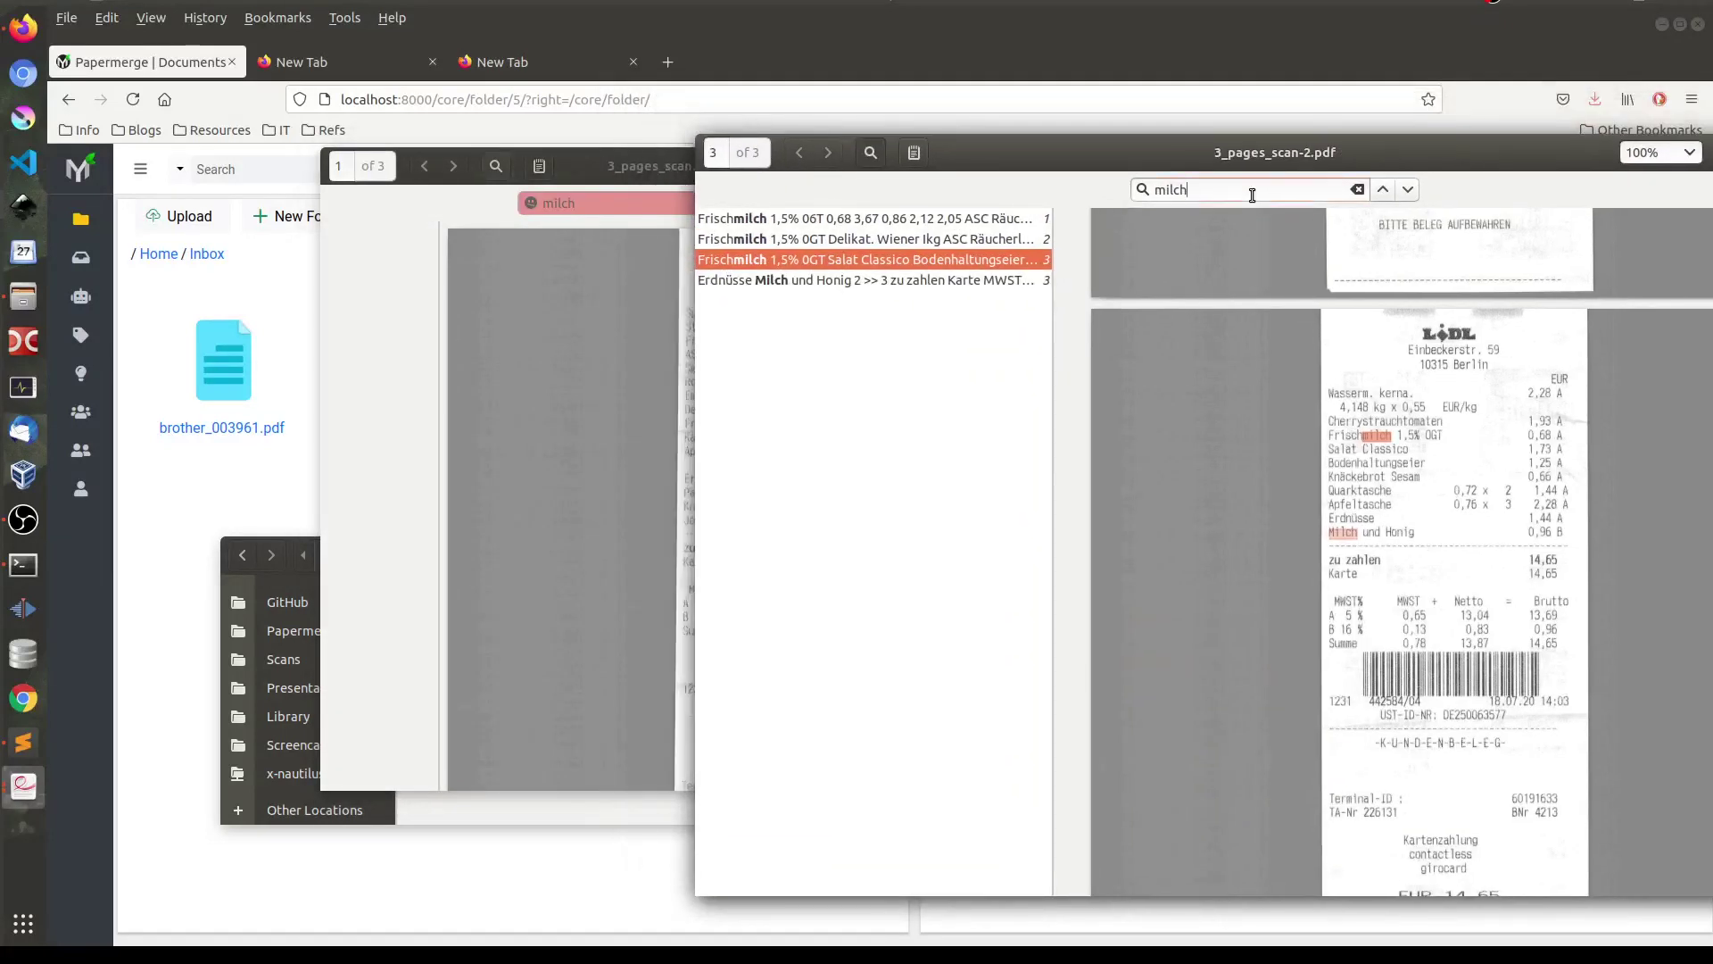
pyautogui.press('Return')
pyautogui.hotkey('ctrl', 'w')
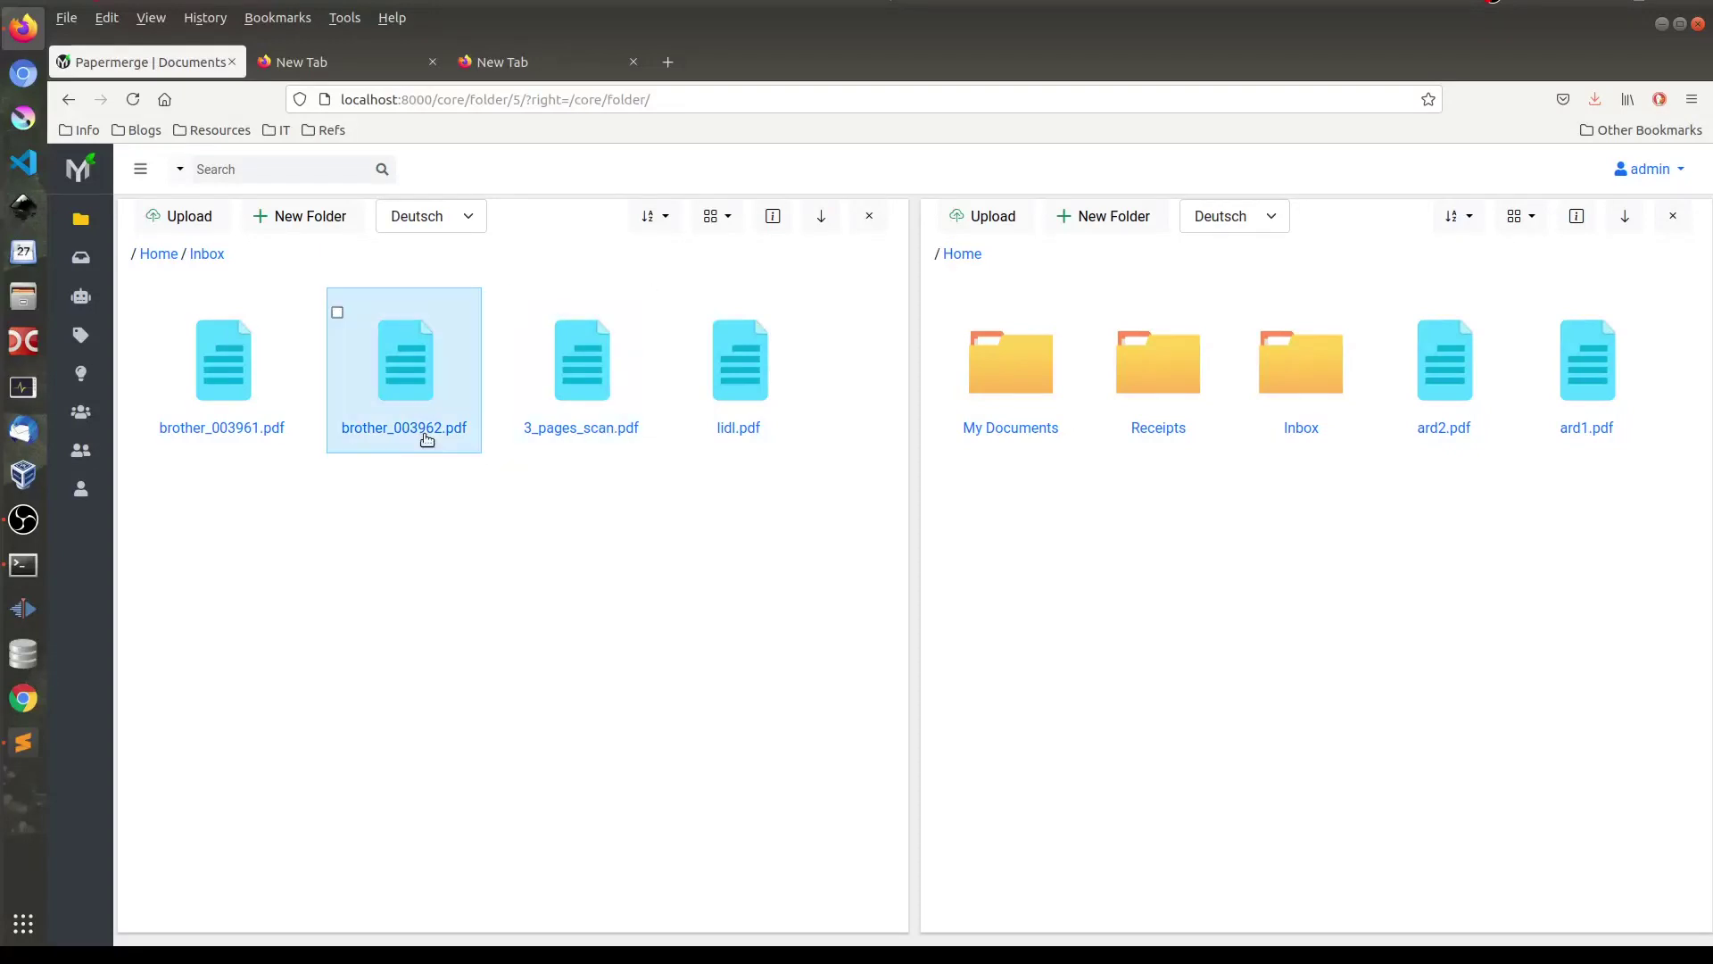
# - Download lidl.pdf from the Inbox and open it in Document Viewer
pyautogui.click(692, 311)
pyautogui.rightClick(721, 317)
pyautogui.click(762, 370)
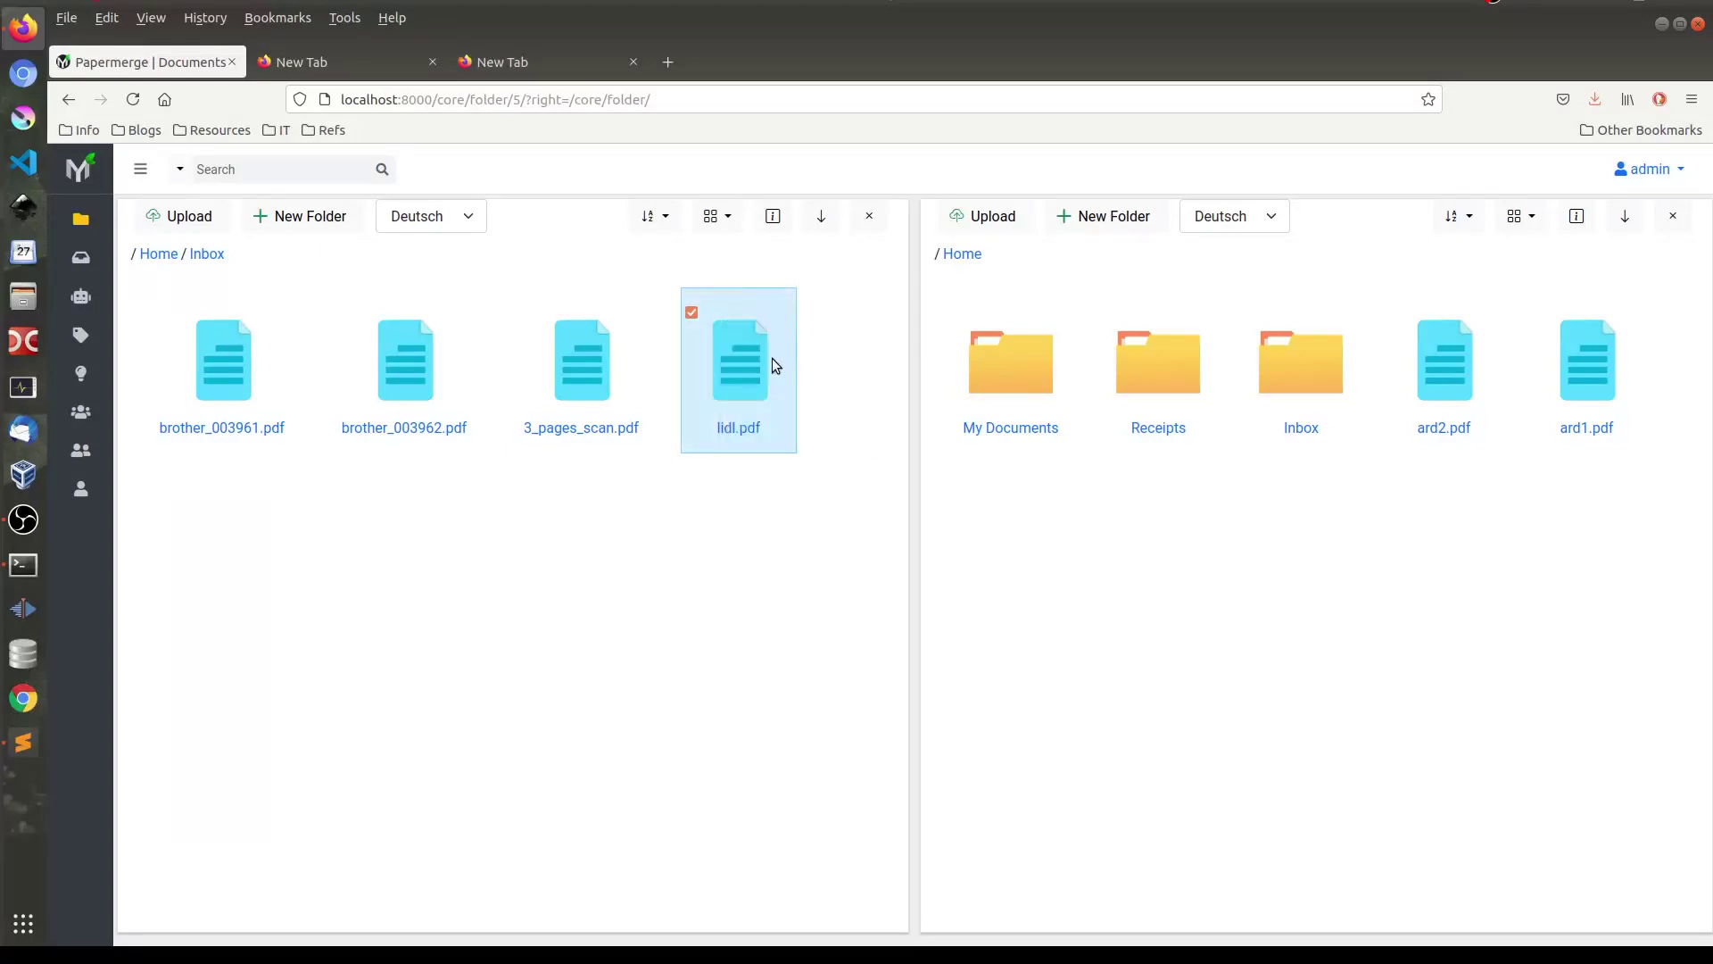
pyautogui.click(757, 373)
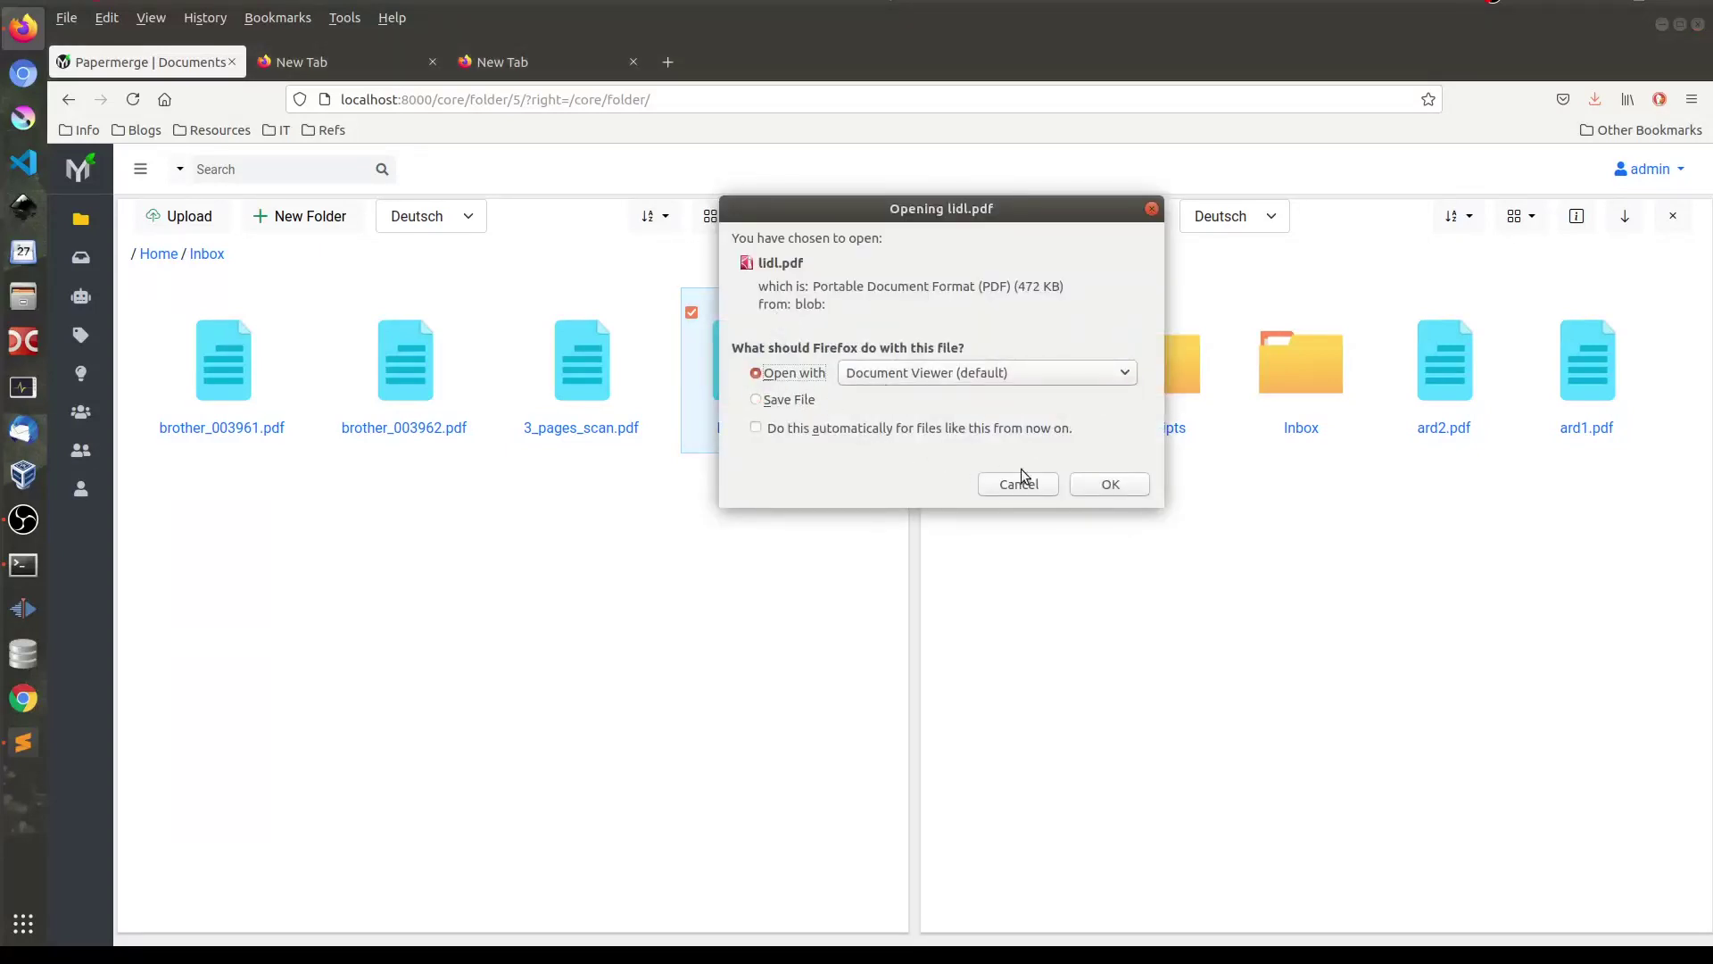
pyautogui.click(1117, 484)
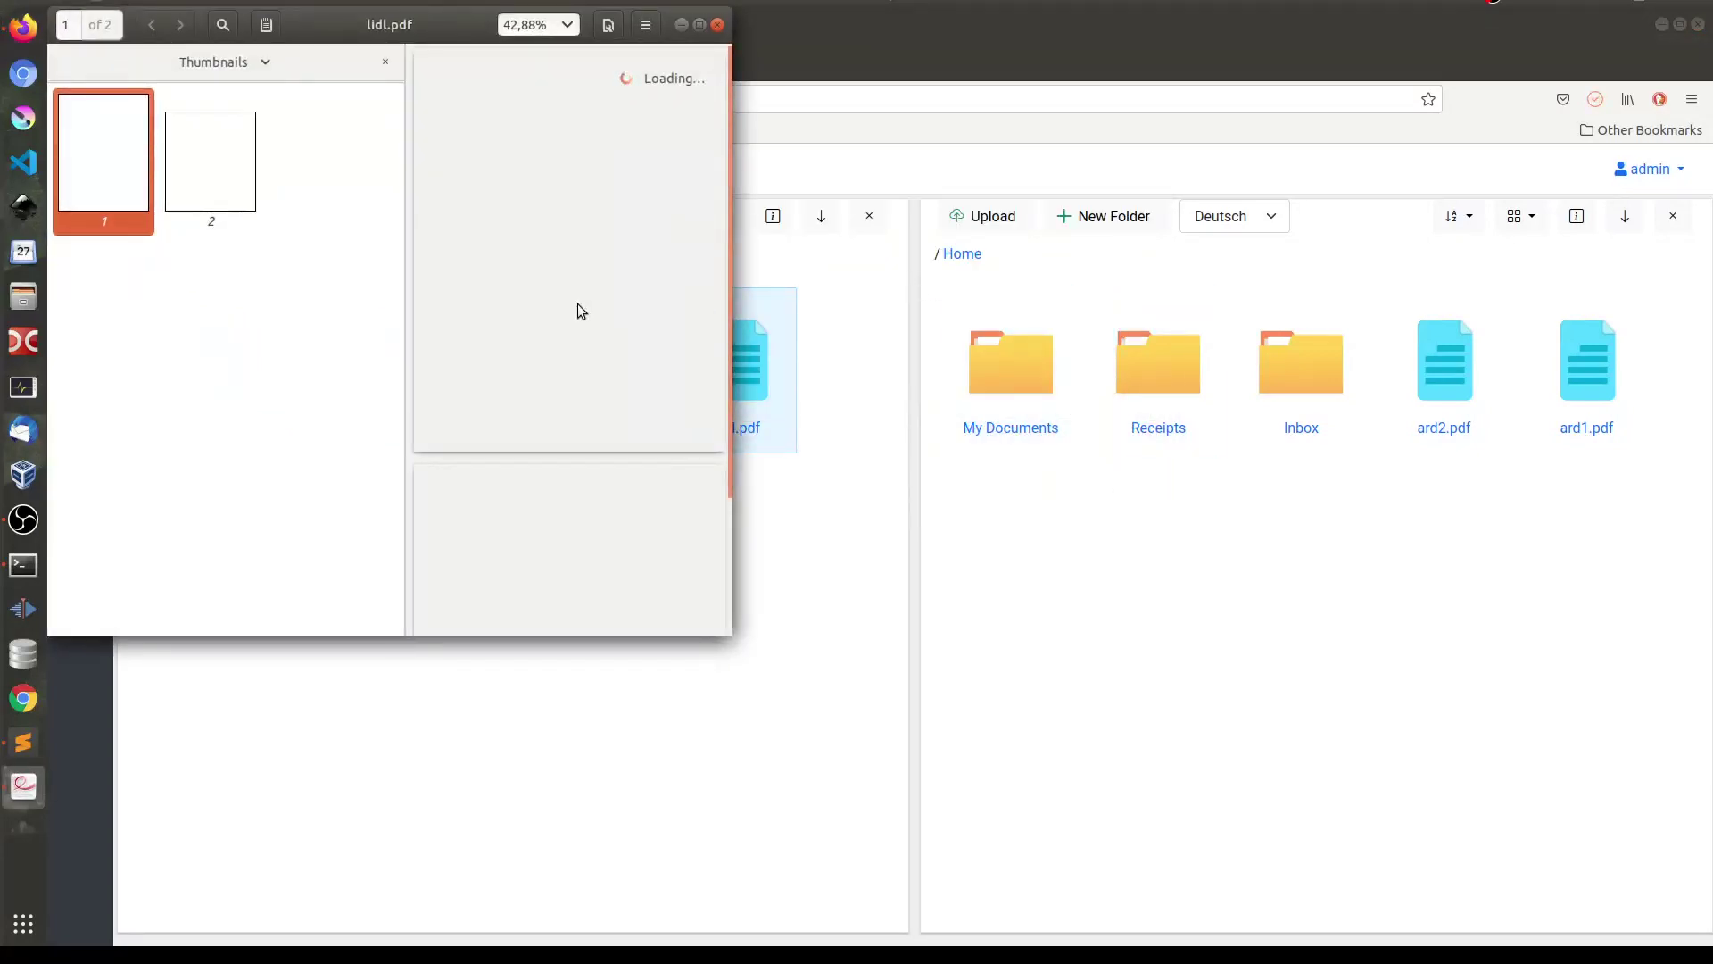
# - Select receipt items from Bauerngurken to Frischhaltefolie in the enlarged viewer, then close it
pyautogui.moveTo(723, 637); pyautogui.dragTo(1281, 930)
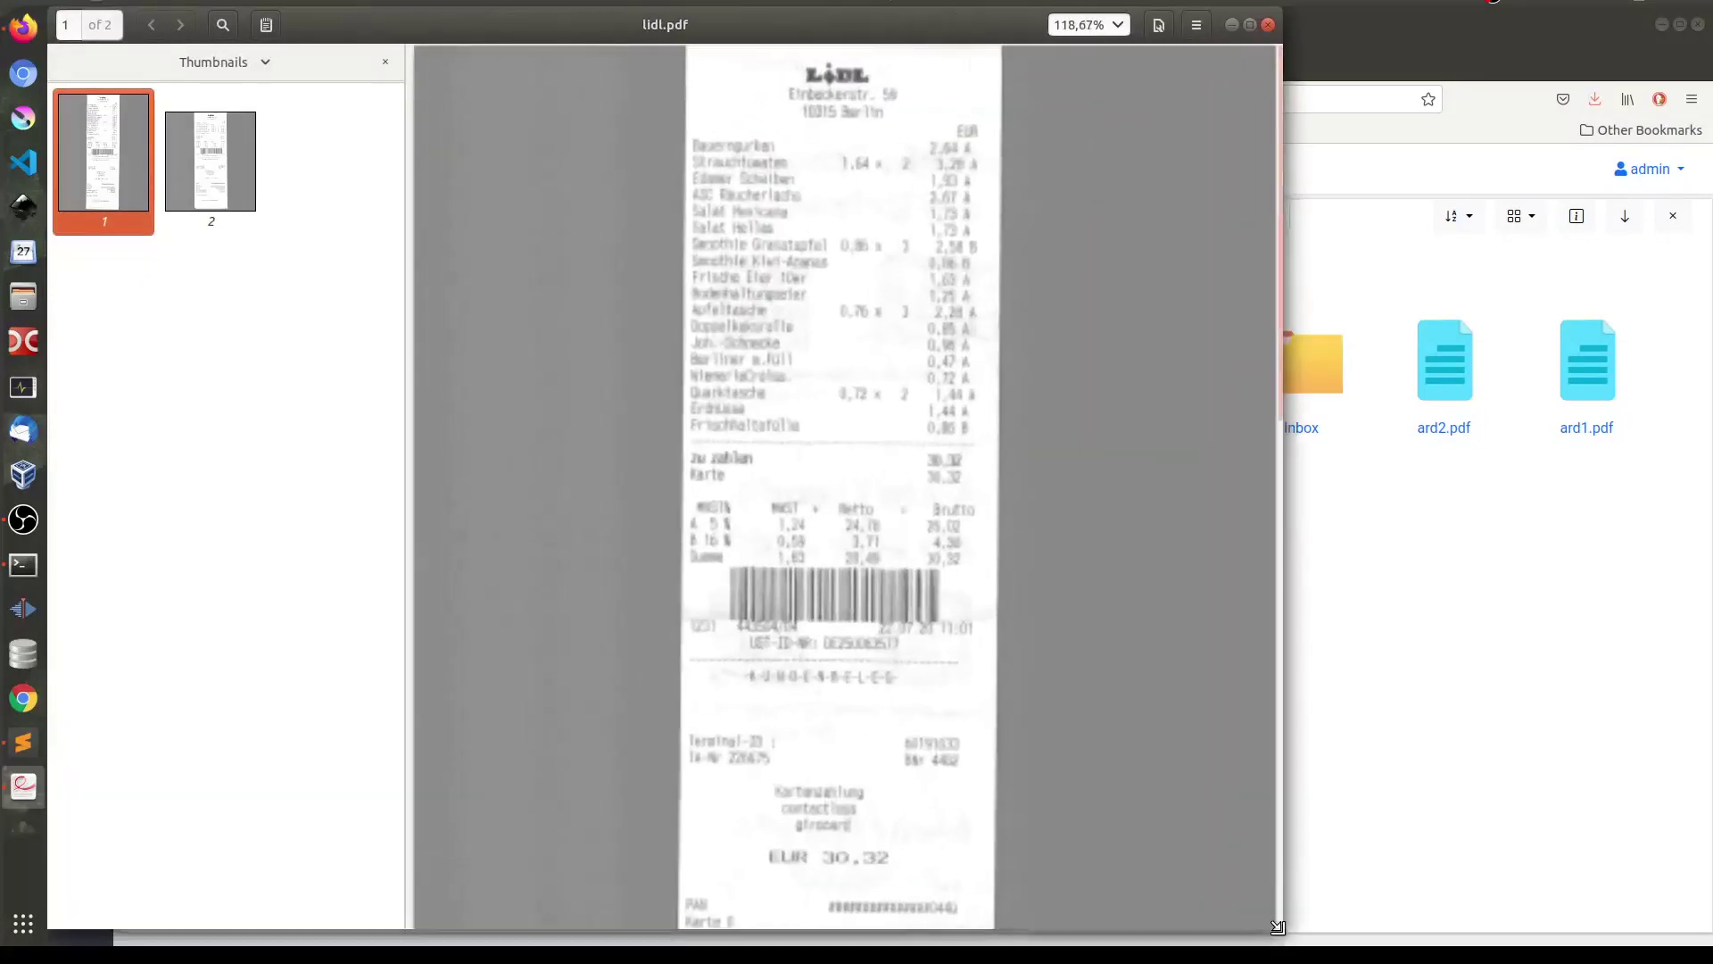
pyautogui.doubleClick(712, 248)
pyautogui.moveTo(718, 150); pyautogui.dragTo(761, 439)
pyautogui.click(721, 174)
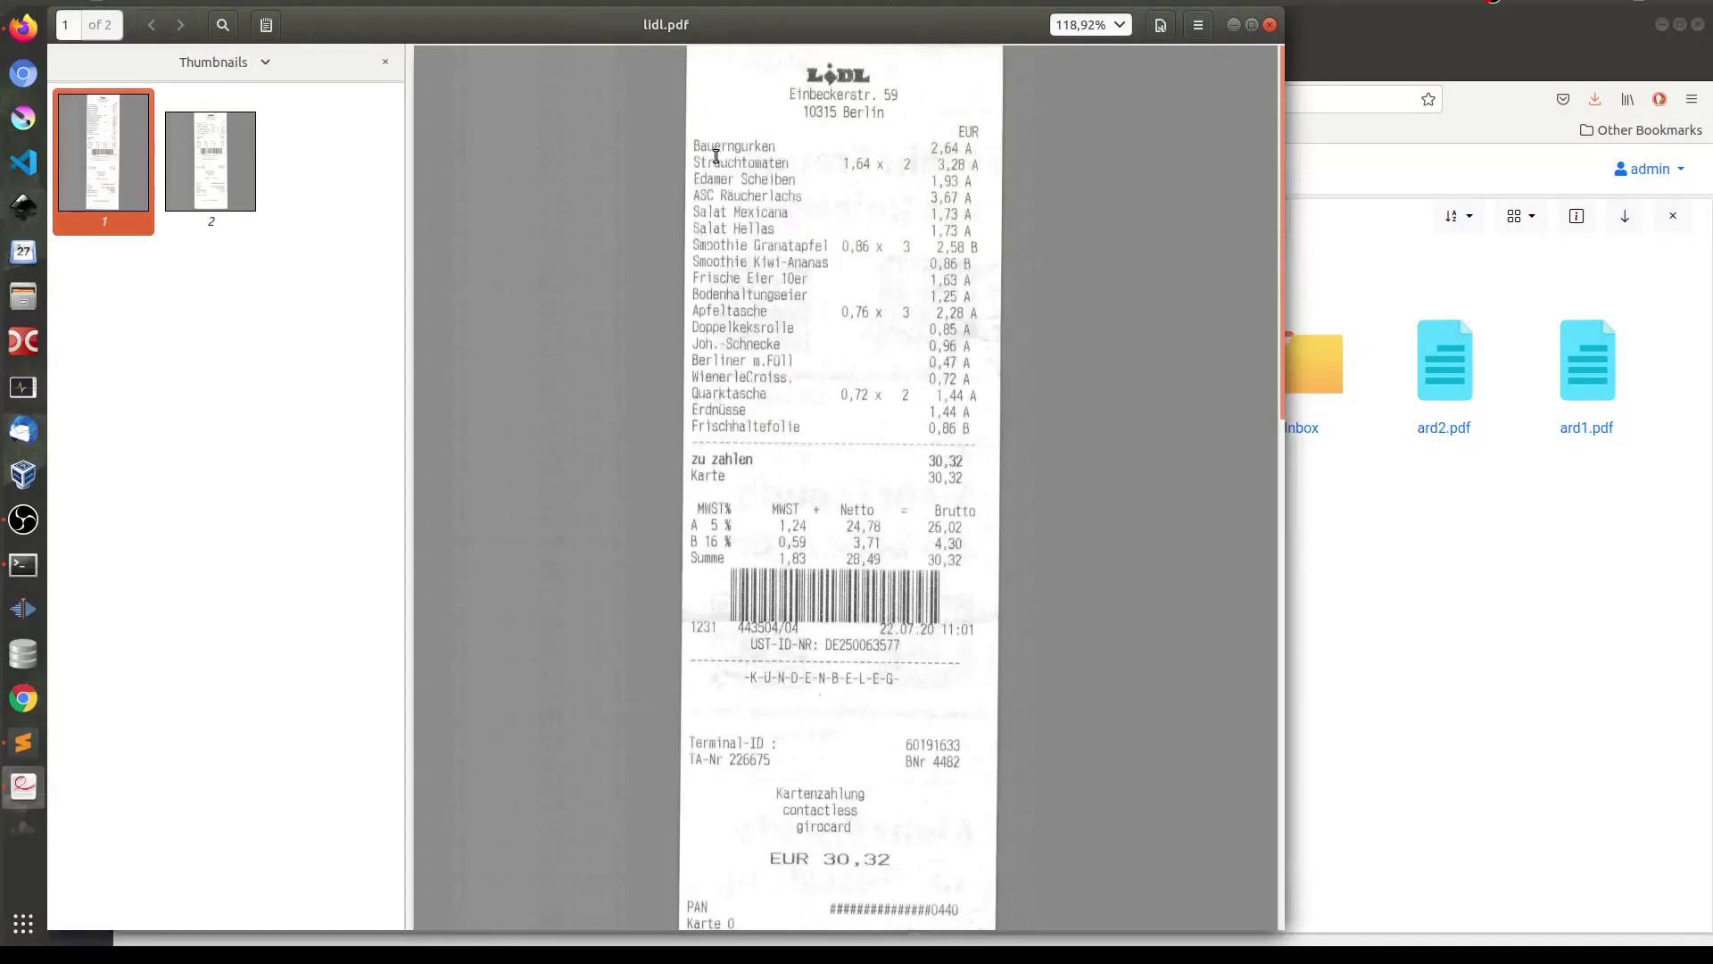
pyautogui.moveTo(697, 147); pyautogui.dragTo(776, 433)
pyautogui.hotkey('ctrl', 'w')
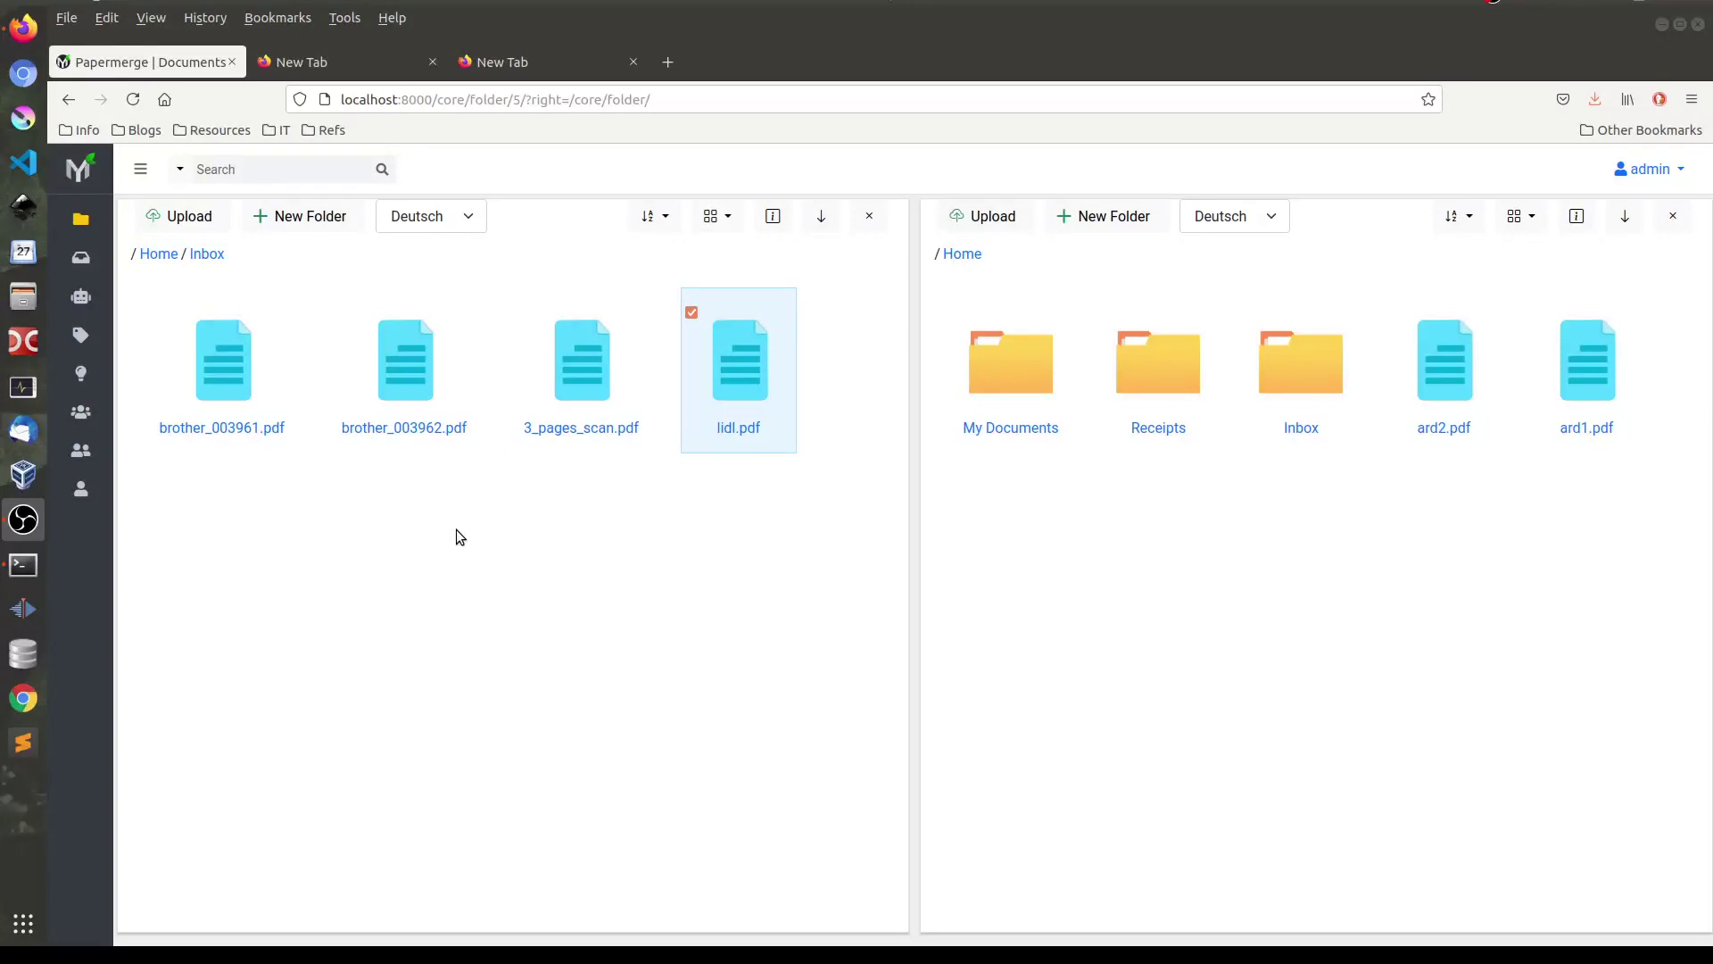